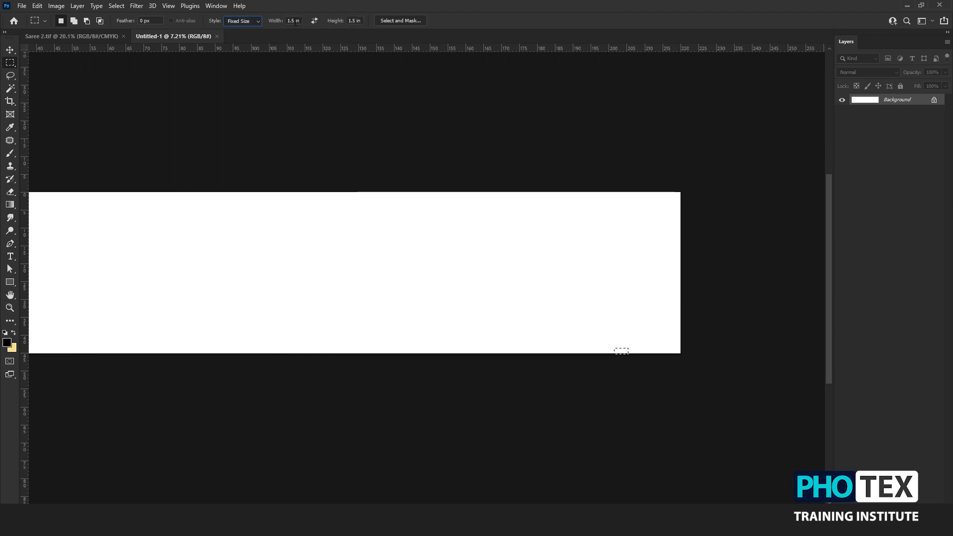
Step: Add horizontal guides 1.5 in inside the canvas's bottom and top edges, using the 1.5 in fixed-size selection as a gauge
left_click_drag(494, 48, 587, 349)
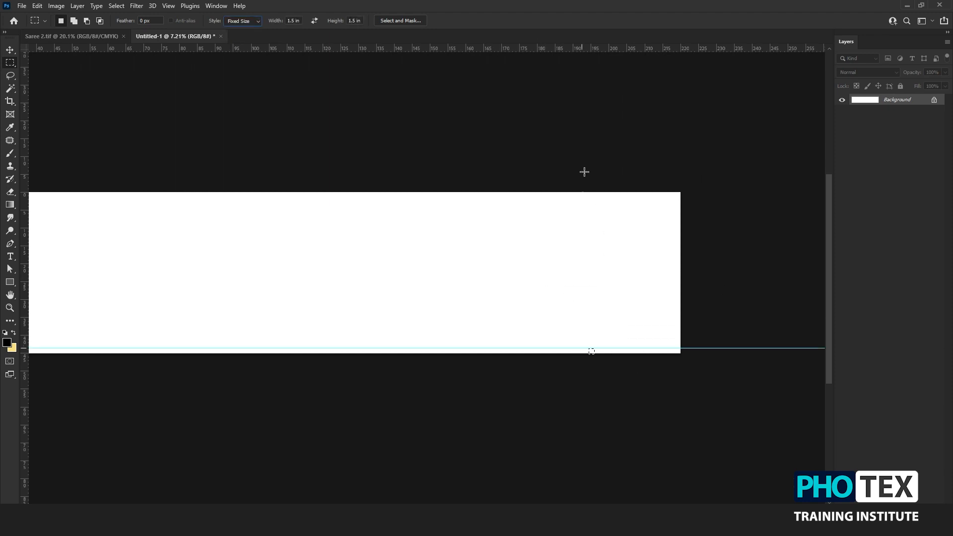
left_click(584, 172)
left_click_drag(539, 49, 601, 200)
Step: Set the fixed-size selection width to 5 in and use it to add a vertical guide 5 in inside the right canvas edge
left_click(243, 21)
left_click(243, 43)
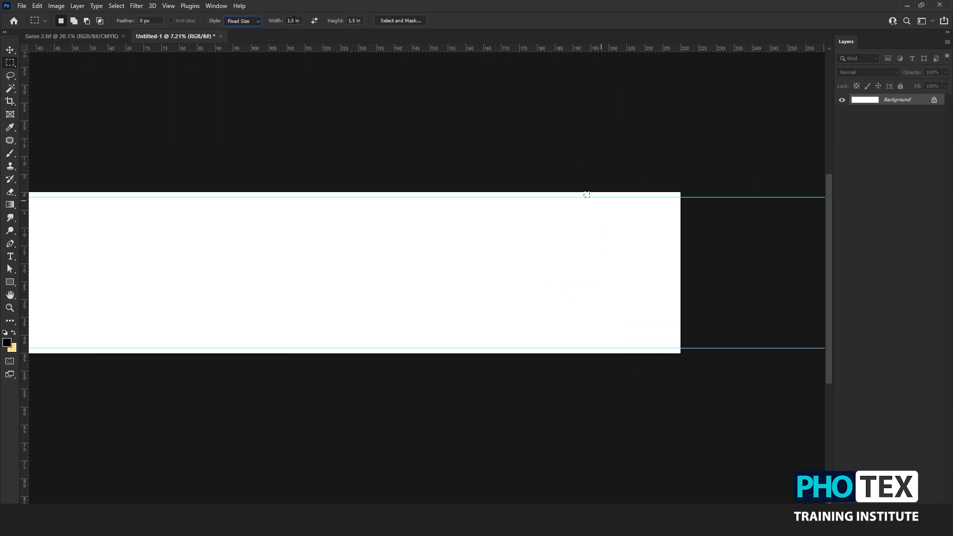
left_click_drag(293, 21, 266, 25)
type("5")
key("Return")
left_click(754, 276)
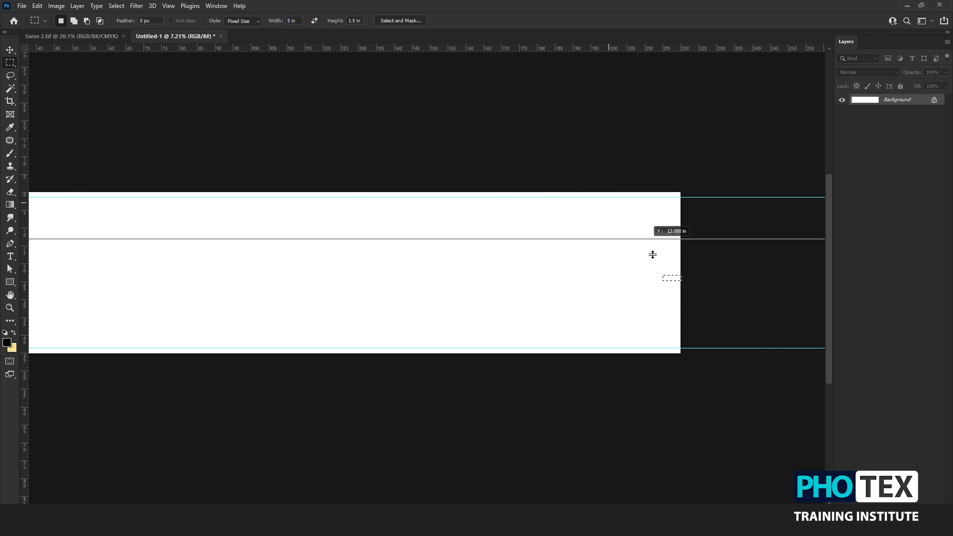
left_click_drag(653, 255, 663, 308)
Step: With the marquee style set to Normal, measure about 80 in from the right canvas edge, add a vertical guide there and deselect
left_click(244, 21)
left_click(238, 29)
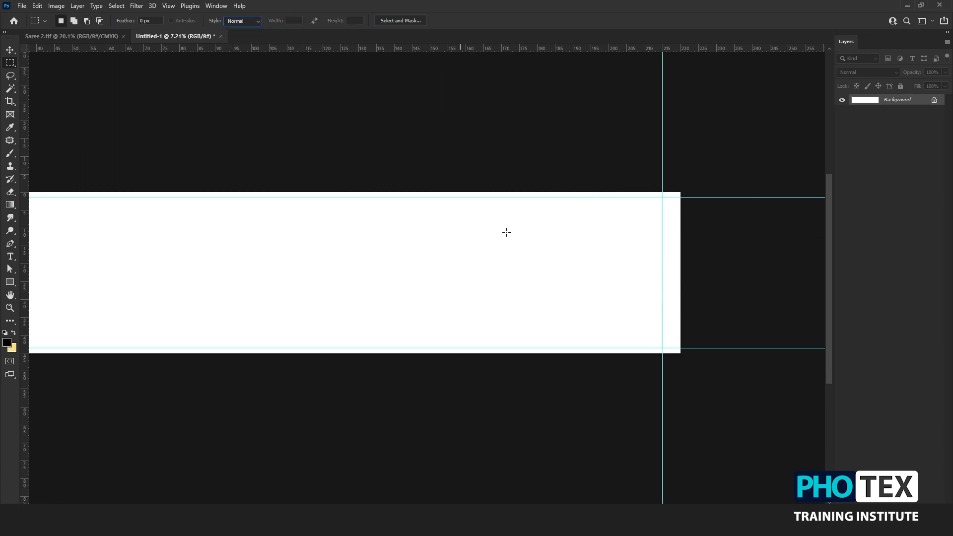
left_click_drag(721, 234, 517, 176)
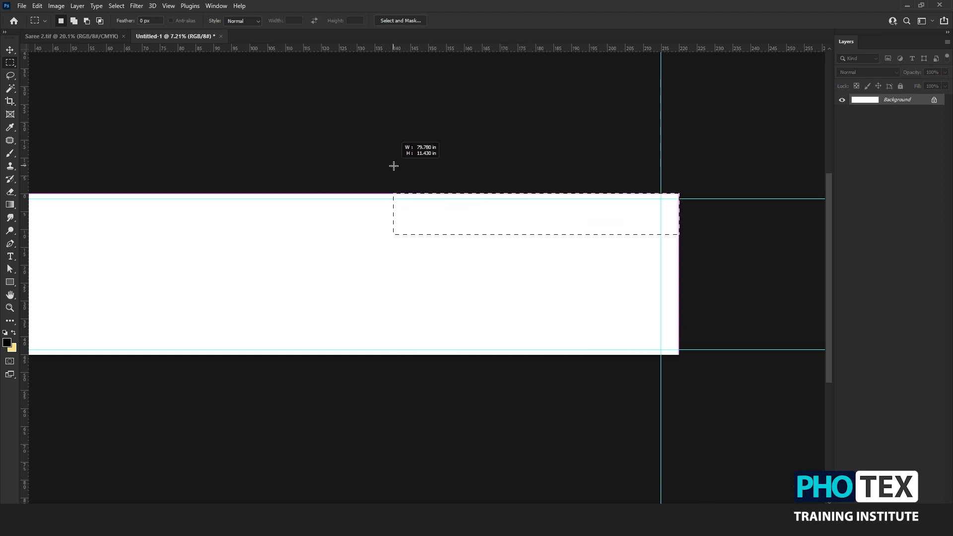
left_click_drag(384, 166, 384, 166)
left_click_drag(23, 230, 384, 263)
key("ctrl+d")
Step: Draw a 45 in high rectangular selection from the right canvas edge across the vertical guides to measure off the next section
scroll(490, 164, "down", 5)
left_click_drag(410, 225, 469, 267)
left_click_drag(707, 342, 364, 187)
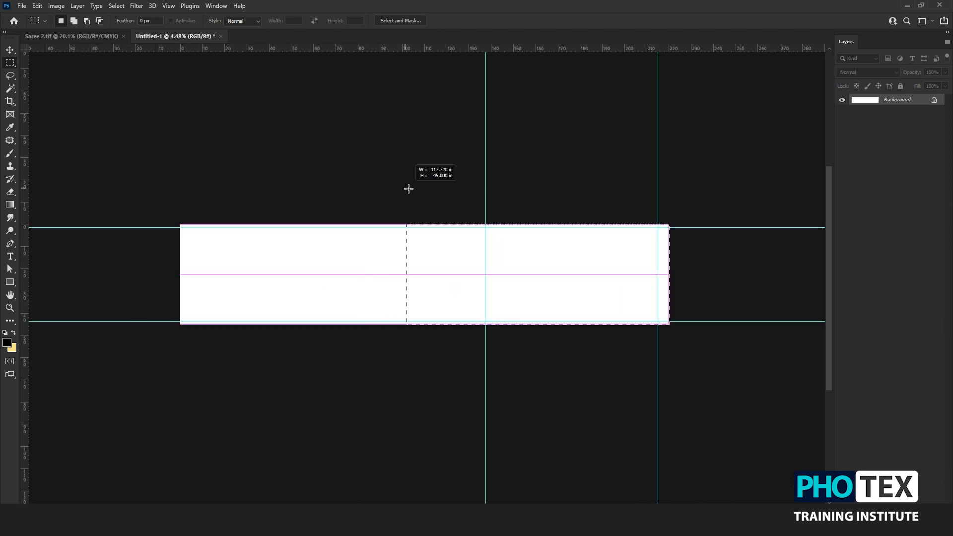
left_click_drag(371, 188, 366, 192)
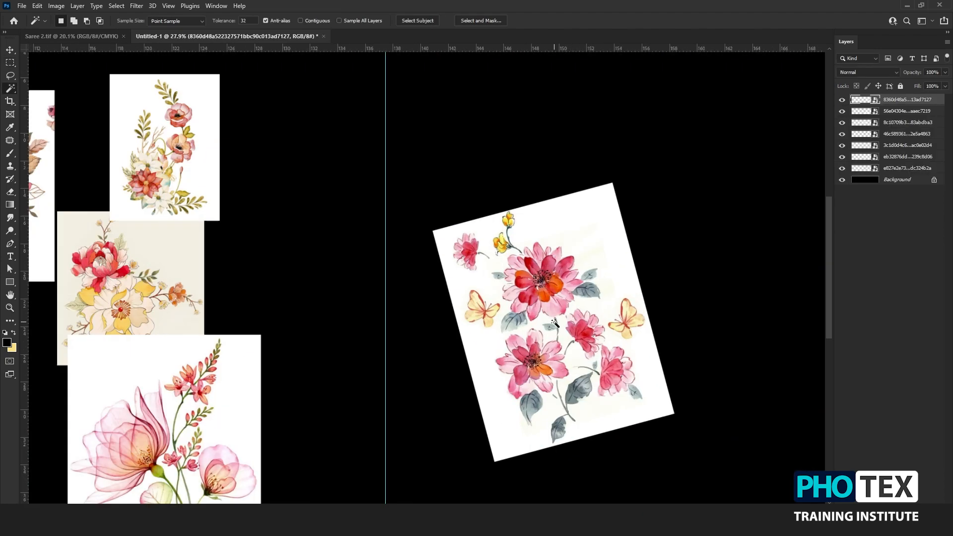
Step: Select the white background of the tilted pink flower image with the Magic Wand
scroll(554, 324, "up", 3)
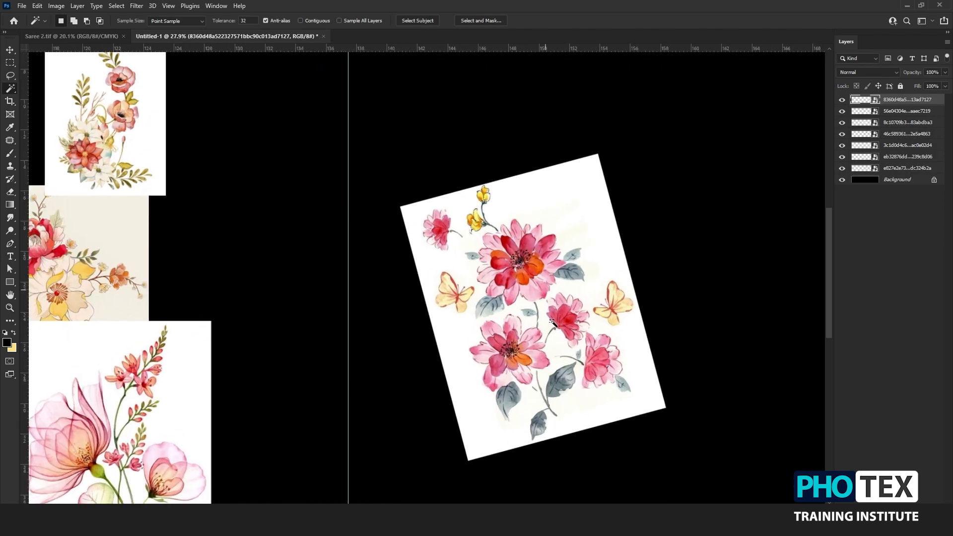
left_click(546, 184)
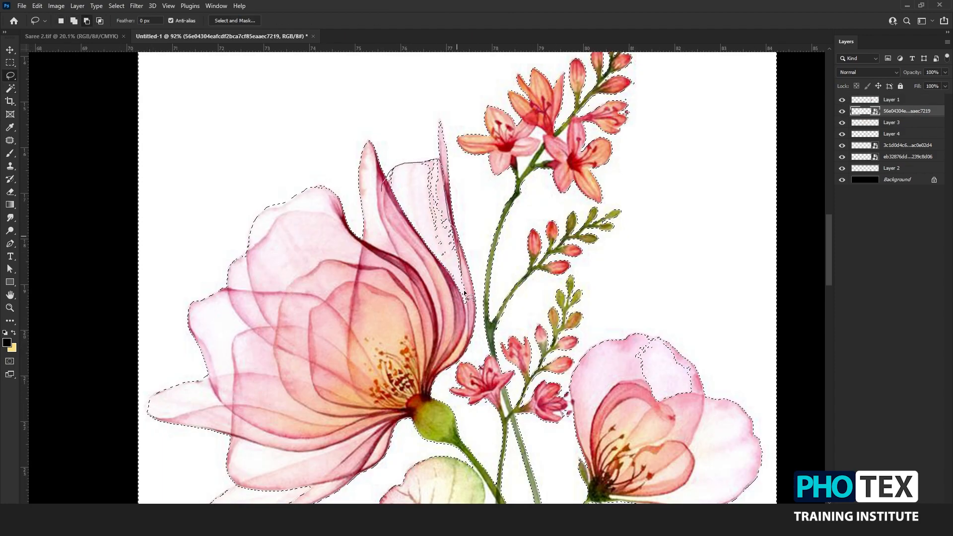
Step: Subtract the pale petal areas of the large translucent pink flower from the background selection with the Lasso
left_click_drag(464, 293, 385, 192)
scroll(447, 278, "down", 3)
scroll(521, 306, "up", 4)
mouse_move(526, 263)
left_mouse_down()
mouse_move(486, 311)
mouse_move(522, 266)
left_mouse_up()
scroll(485, 298, "down", 4)
scroll(218, 397, "up", 4)
left_click_drag(253, 380, 190, 399)
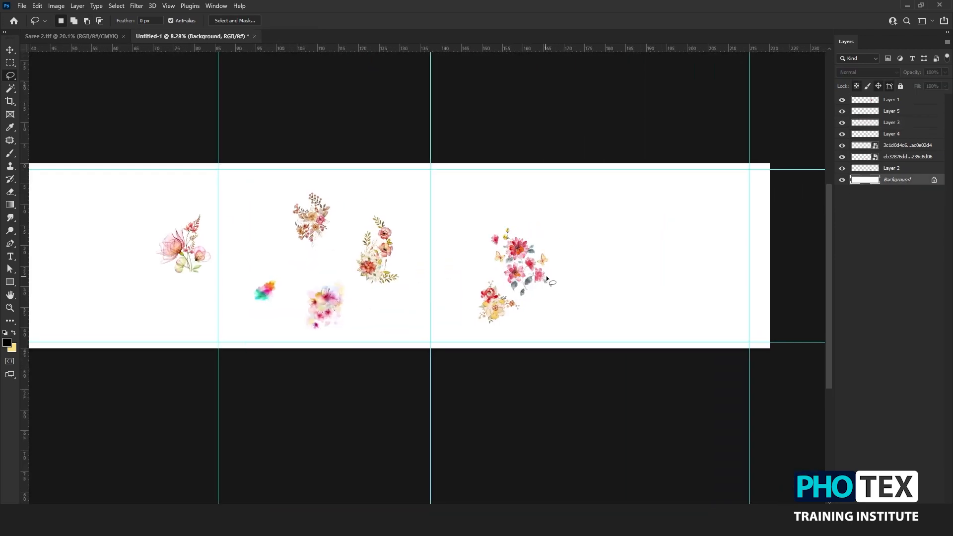
Step: Sample the pale peach from the red and yellow flower cluster and fill the Background layer with it
key("v")
scroll(546, 275, "up", 1)
key("b")
scroll(521, 307, "up", 4)
left_click(470, 311, "alt")
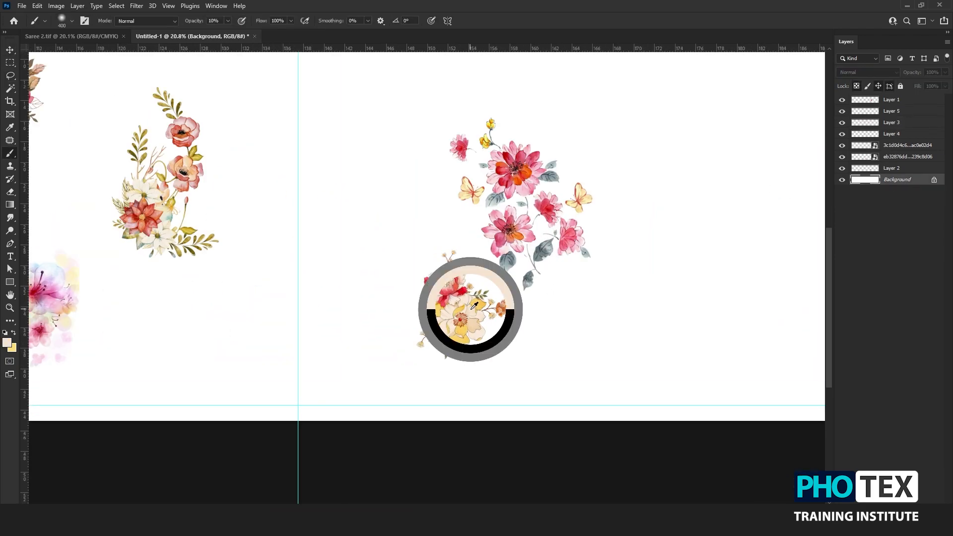
scroll(469, 314, "down", 1)
key("alt+BackSpace")
Step: Sample yellow from the flower cluster and paint soft patches with a 2400 px brush at 10% opacity on a new layer above the Background
scroll(457, 299, "up", 2)
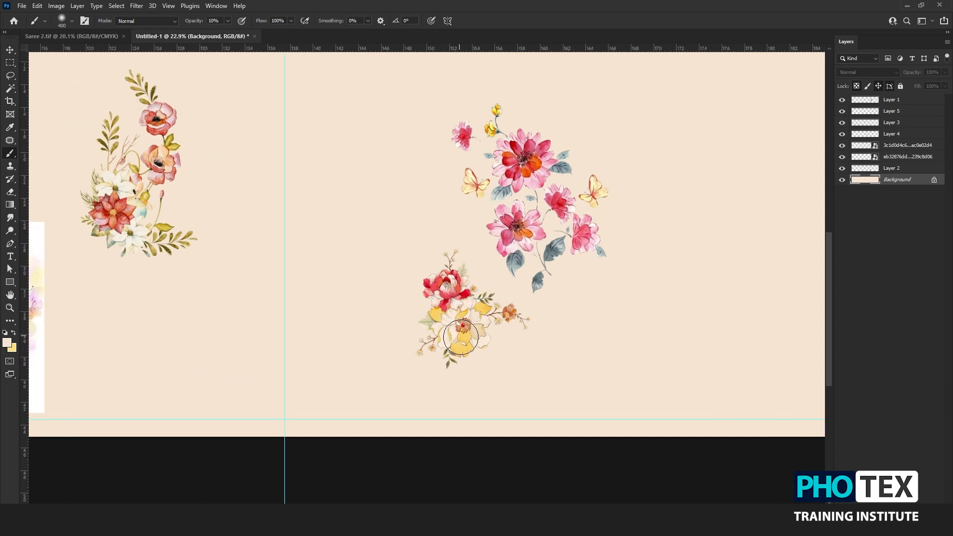
left_click(460, 338, "alt")
scroll(445, 310, "down", 5)
key("bracketright")
key("bracketright")
key("bracketright")
key("bracketright")
key("bracketright")
key("bracketright")
key("bracketright")
key("ctrl+shift+alt+n")
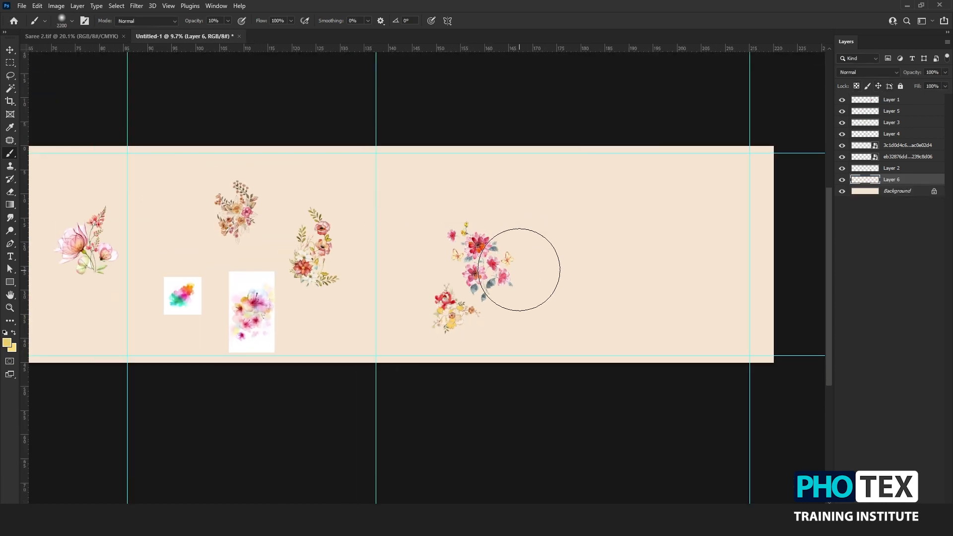
key("bracketright")
key("bracketright")
left_click_drag(698, 313, 750, 269)
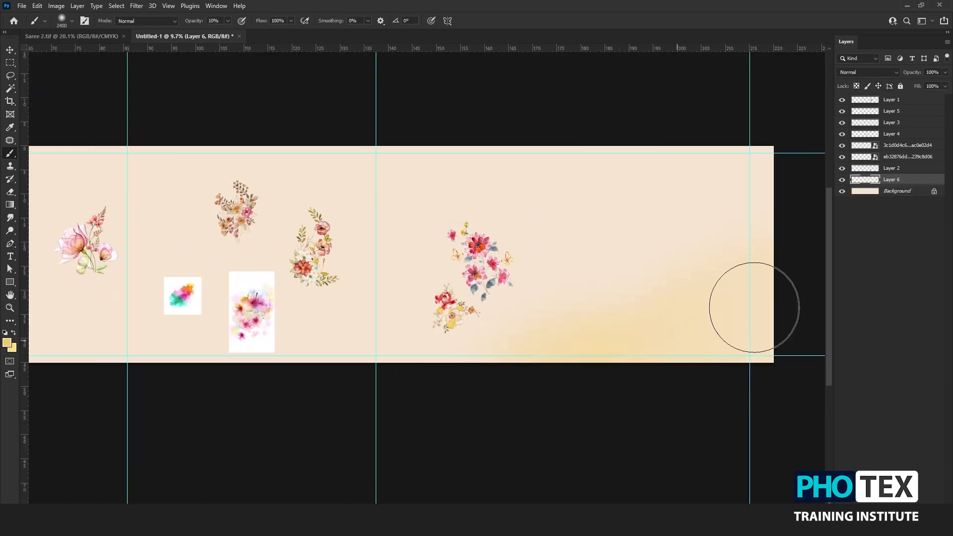
left_click_drag(410, 274, 453, 269)
left_click_drag(330, 320, 274, 256)
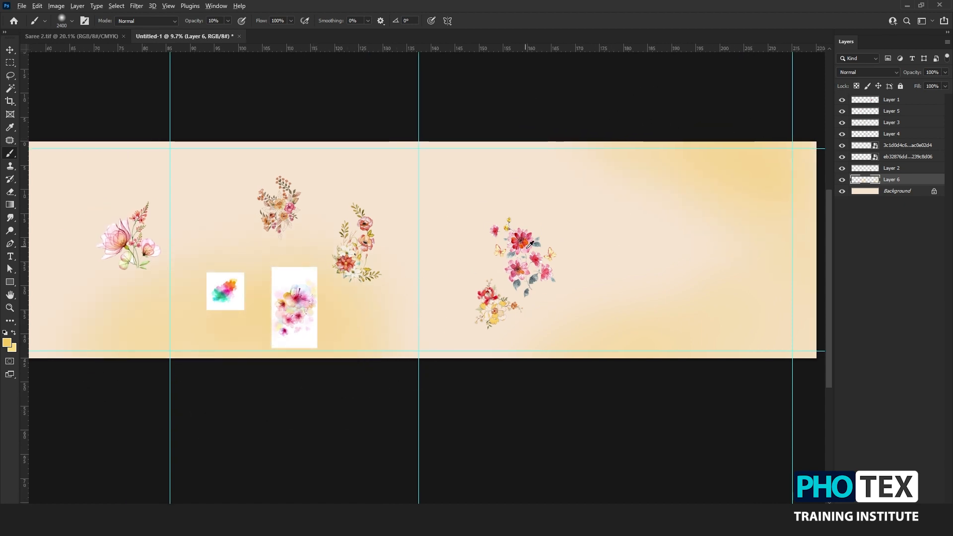
Step: Add another new layer and paint soft pink patches between the yellow areas across the canvas
key("ctrl+shift+alt+n")
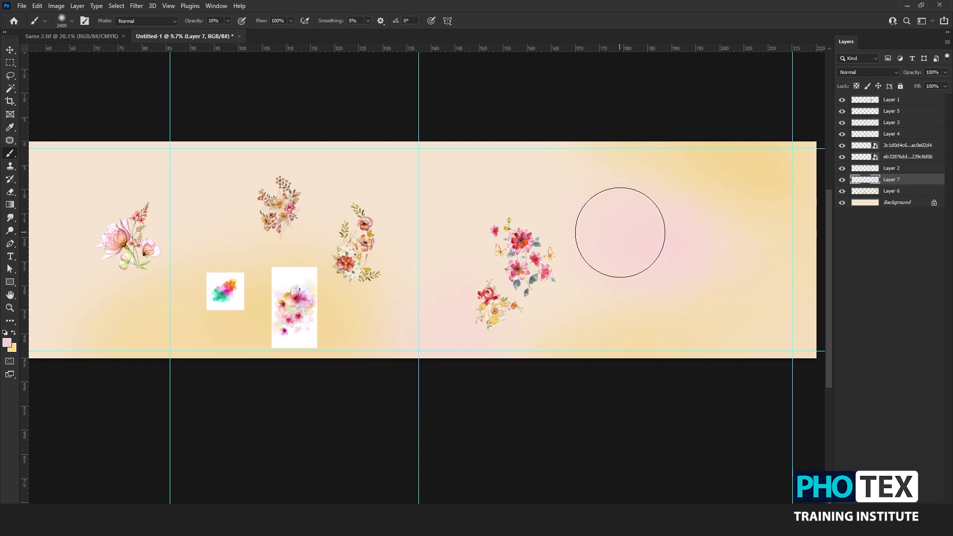
left_click_drag(427, 359, 403, 388)
left_click_drag(156, 155, 194, 155)
left_click_drag(365, 170, 517, 150)
left_click_drag(233, 283, 157, 375)
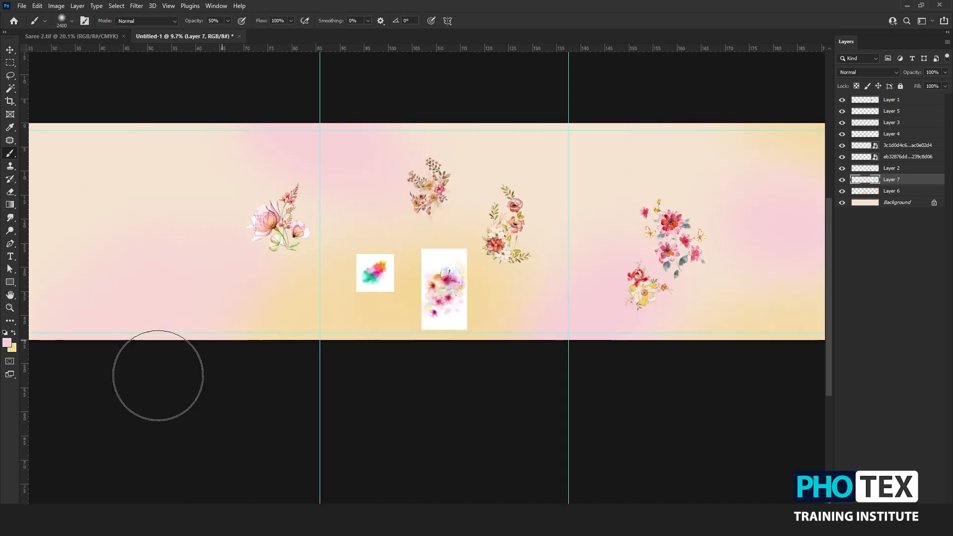
Step: Move the pink flower and butterfly cluster to the canvas's lower right corner, inside the guides, and enlarge it
scroll(187, 311, "down", 4)
scroll(125, 305, "down", 3)
scroll(305, 271, "up", 5)
left_click_drag(515, 279, 402, 293)
key("v")
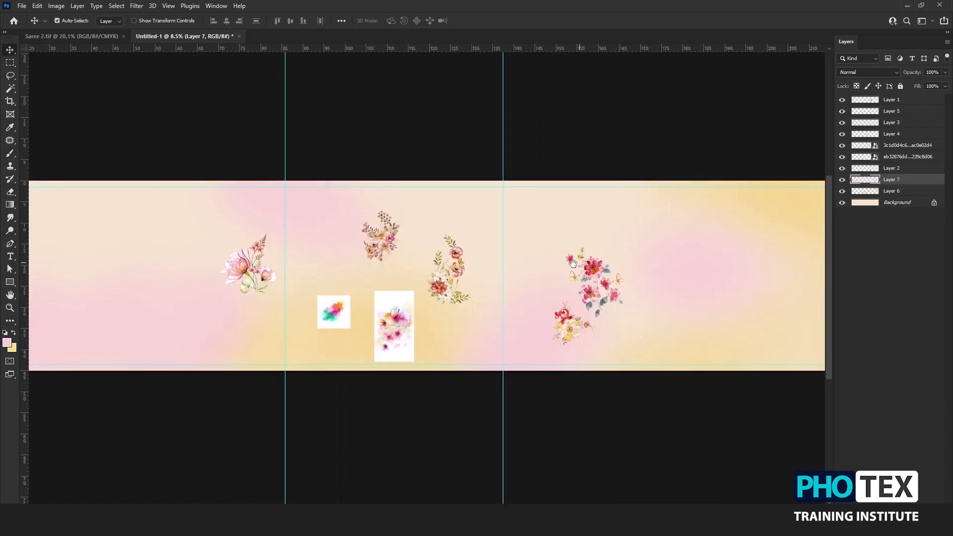
left_click_drag(716, 225, 642, 234)
left_click_drag(531, 276, 683, 308)
key("ctrl+t")
key("Return")
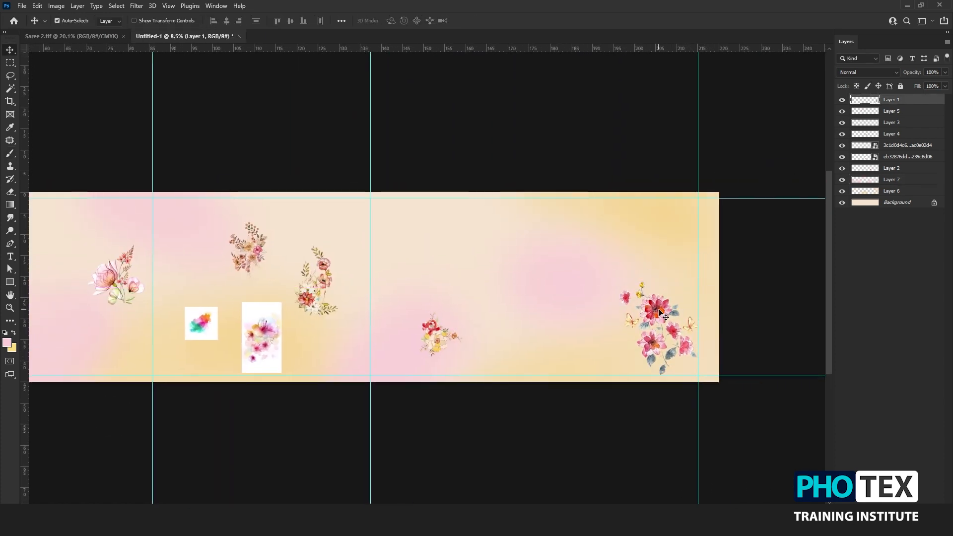
Step: Move the red poppy cluster to the canvas's upper right corner, scale it to 140.44% and rotate it -105°
scroll(662, 317, "up", 4)
scroll(442, 311, "down", 3)
left_click_drag(361, 333, 403, 292)
left_click_drag(230, 302, 571, 258)
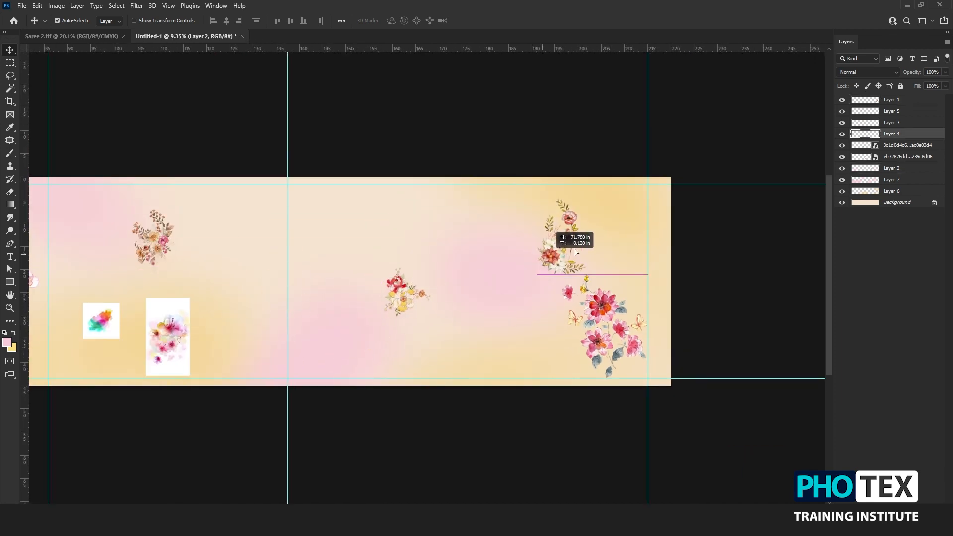
key("ctrl+t")
mouse_move(612, 187)
left_mouse_down()
mouse_move(576, 241)
mouse_move(658, 215)
mouse_move(648, 206)
left_mouse_up()
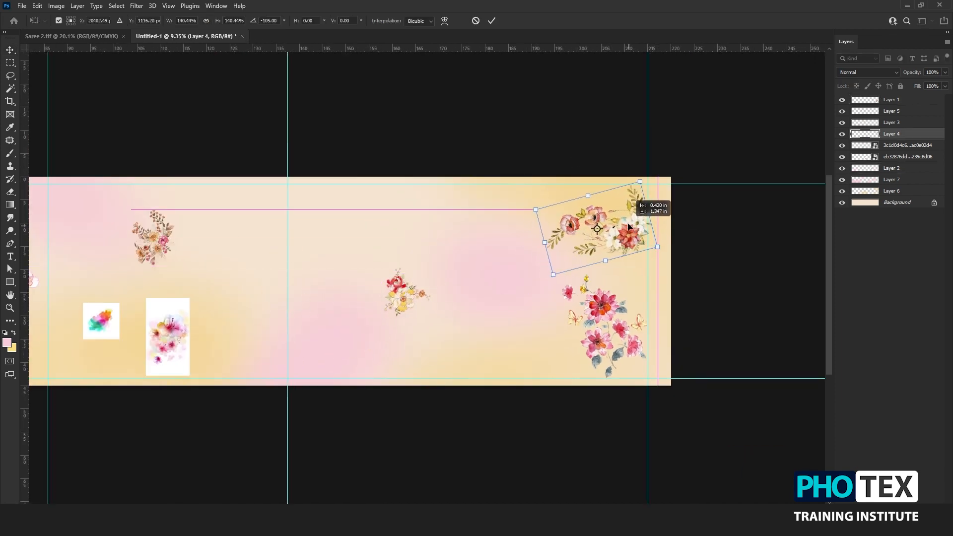
key("Return")
Step: Apply Hue/Saturation to the poppy cluster, setting Reds to hue +27, saturation +48 and lightness +48
scroll(633, 263, "up", 2)
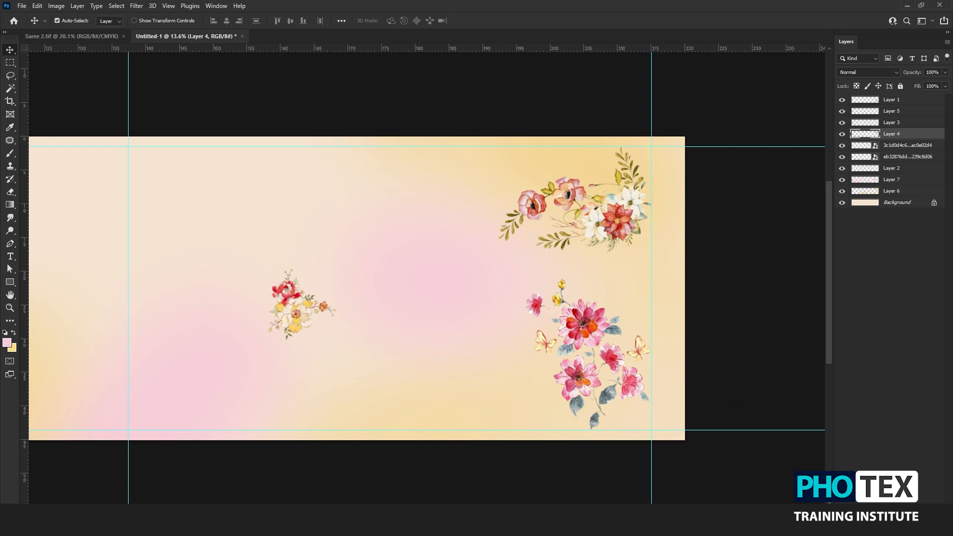
key("ctrl+u")
left_click(738, 254)
left_click(738, 266)
left_click_drag(781, 333, 796, 334)
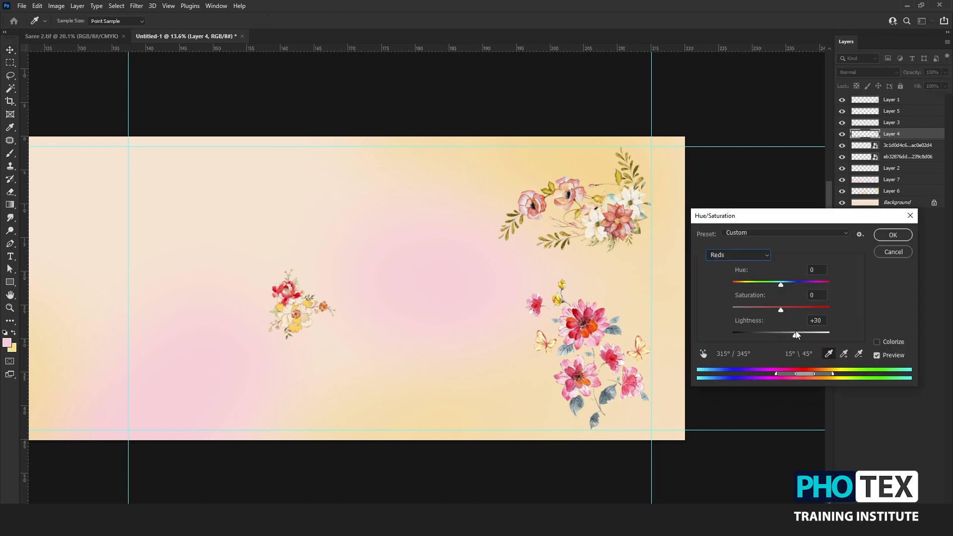
left_click(794, 285)
Step: Set the poppy cluster's Yellows to hue -23 and saturation +28
left_click(738, 255)
left_click(738, 266)
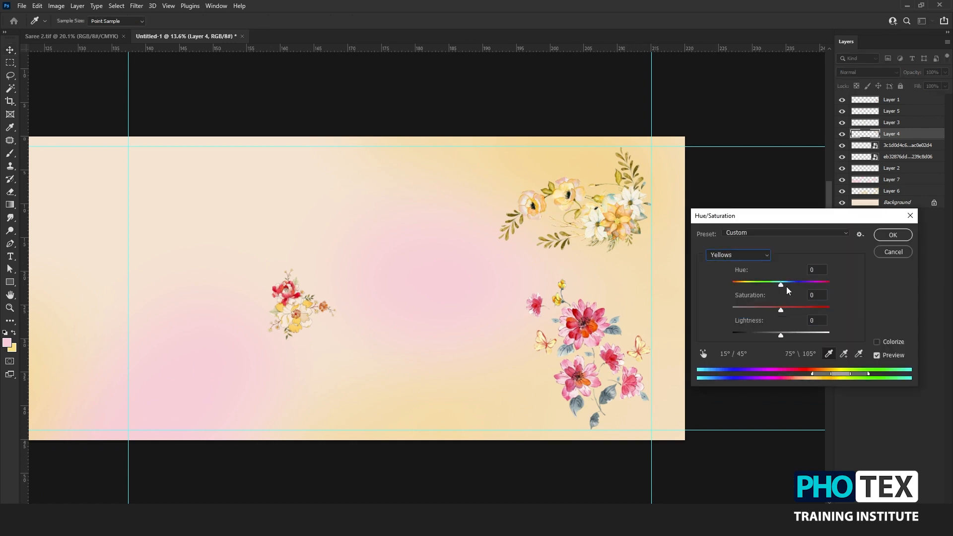
mouse_move(786, 287)
left_mouse_down()
mouse_move(770, 287)
mouse_move(779, 287)
left_mouse_up()
left_click(795, 310)
left_click_drag(778, 285, 771, 288)
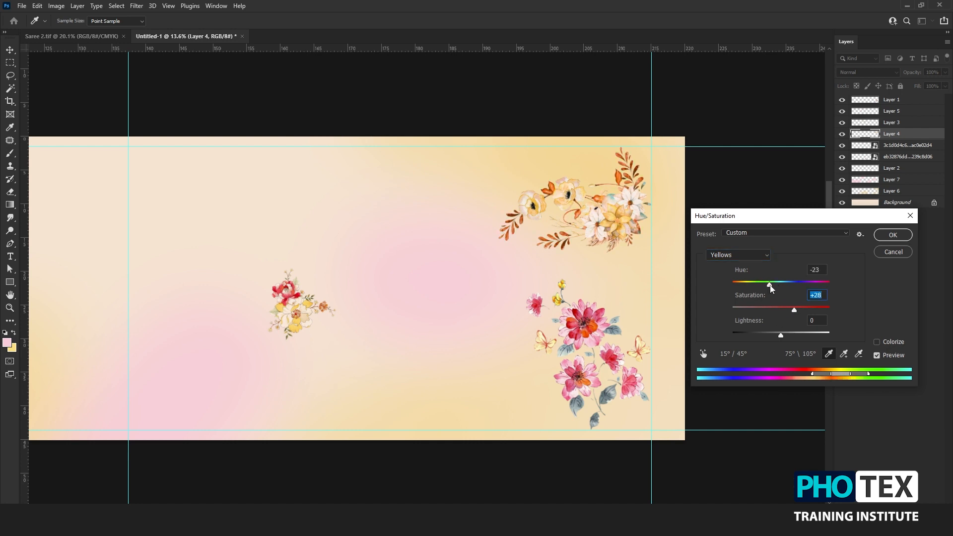
Step: Shift the Cyans hue of the poppy cluster and set its Greens hue to -60
left_click(739, 254)
left_click(777, 287)
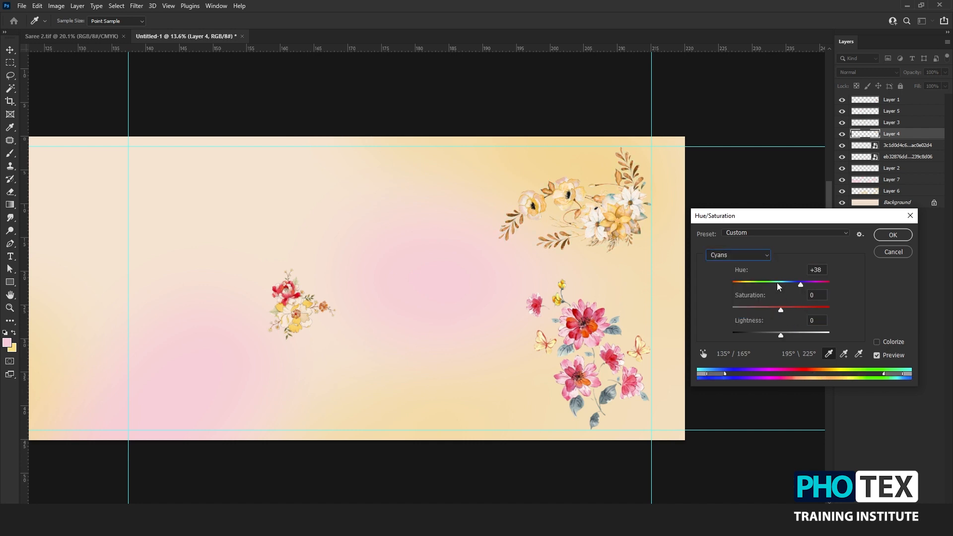
left_click(729, 255)
left_click(739, 290)
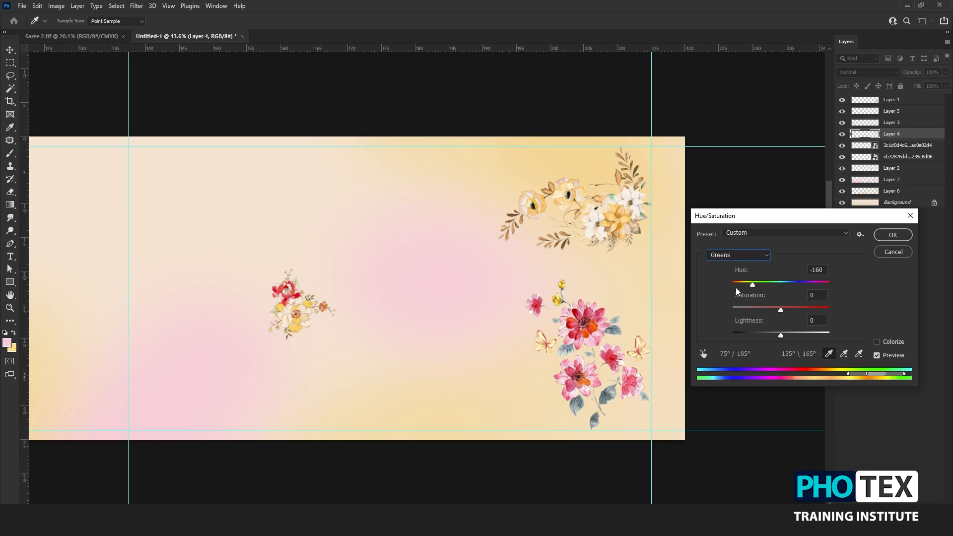
left_click(747, 255)
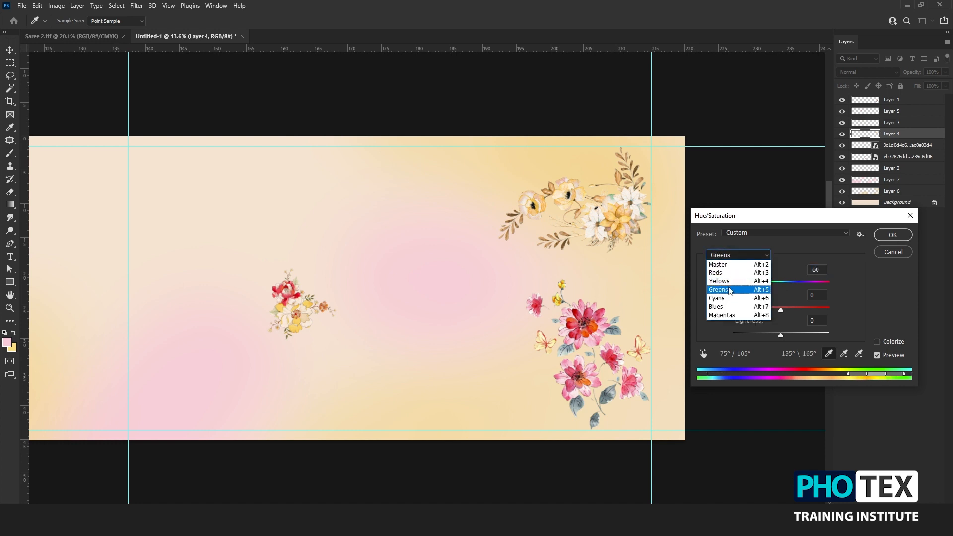
left_click(739, 289)
left_click_drag(759, 283, 752, 287)
Step: Readjust the poppy cluster's Reds to hue +18 and lightness +60
left_click(740, 254)
left_click(734, 272)
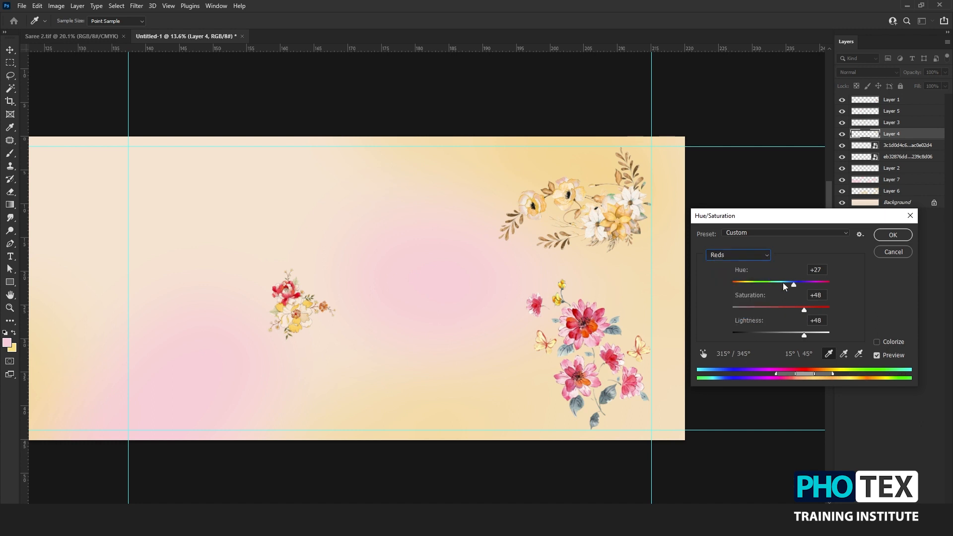
left_click(785, 284)
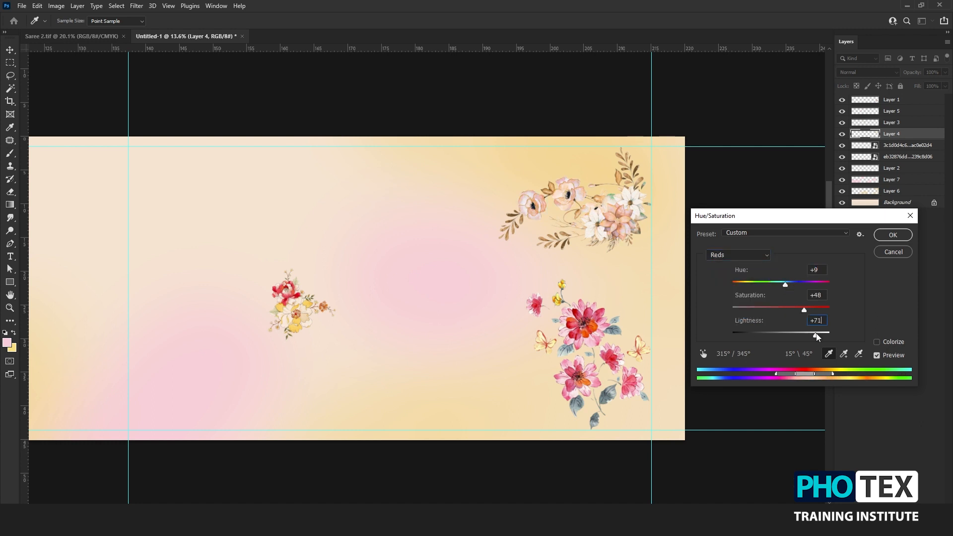
left_click(790, 286)
Step: Check the Blues and Master ranges and compare the poppy cluster with the adjustment preview off and on
left_click(737, 256)
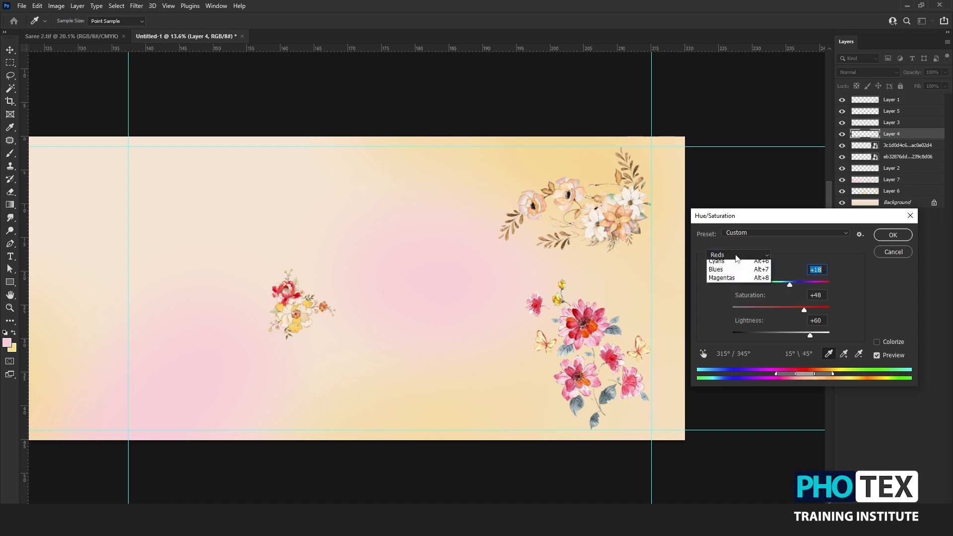
left_click(735, 306)
left_click(738, 259)
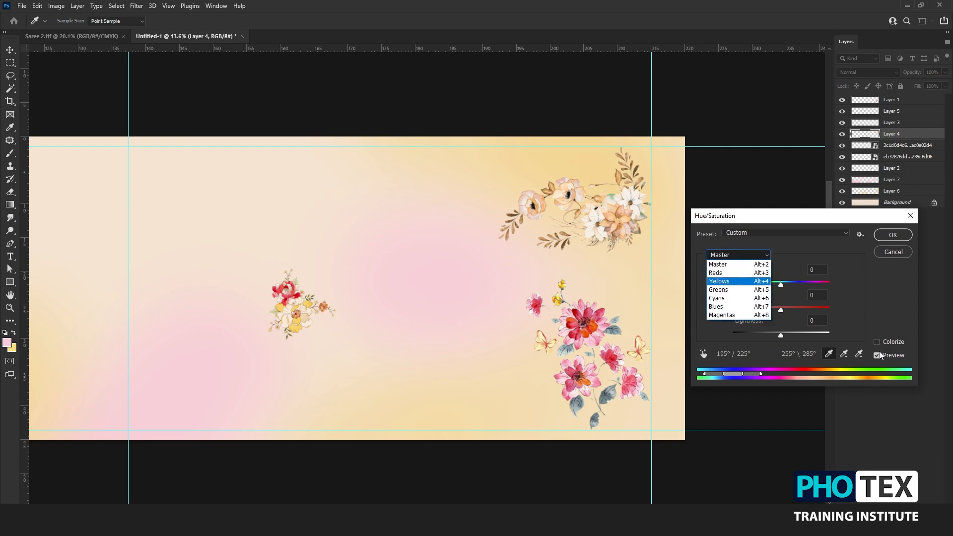
left_click(876, 355)
left_click(877, 354)
left_click(877, 355)
left_click(876, 355)
left_click(877, 354)
Step: Set the poppy cluster's Yellows hue to -10 and apply the Hue/Saturation adjustment
left_click(739, 255)
left_click(744, 296)
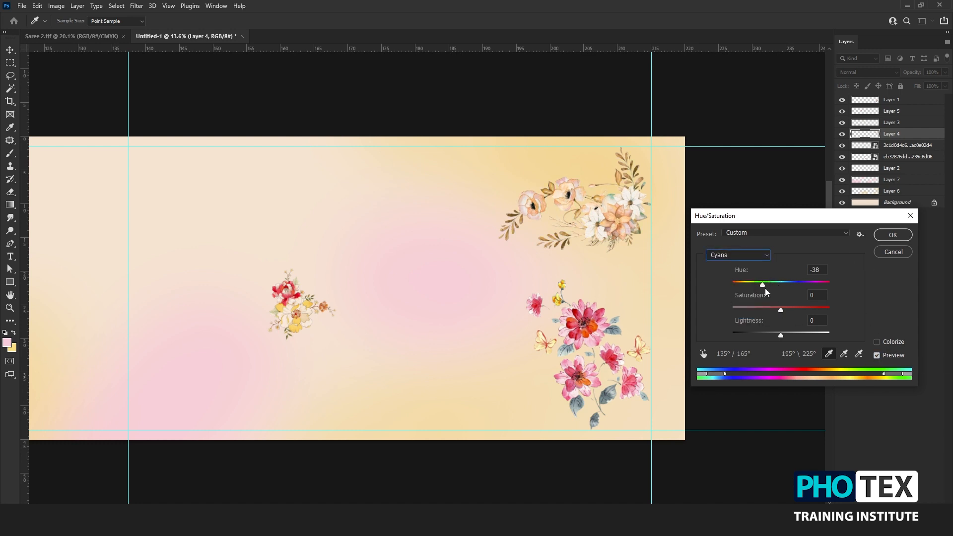
left_click(738, 255)
left_click(724, 266)
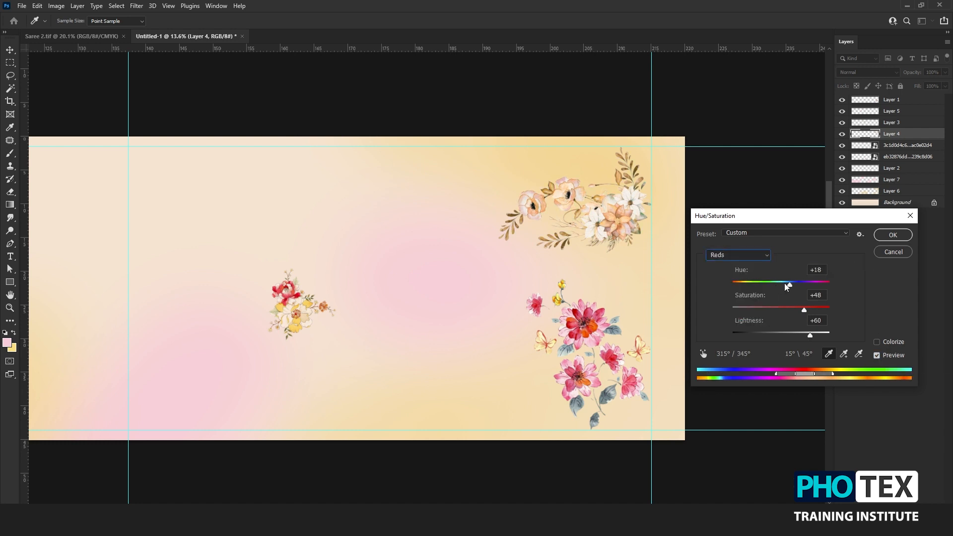
left_click(734, 264)
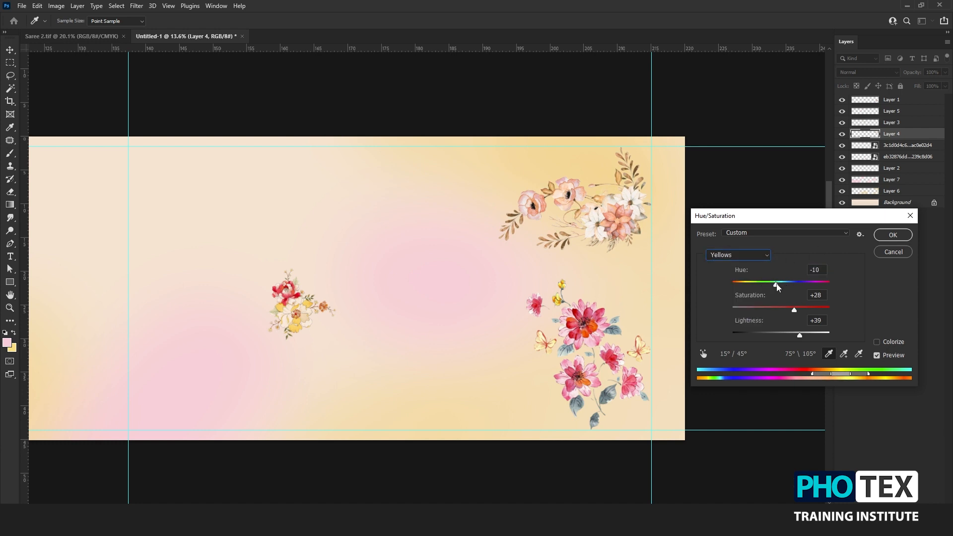
key("Return")
Step: Set the Reds of the pink daisy cluster to hue +24, saturation +28 and lightness +28
left_click(579, 324)
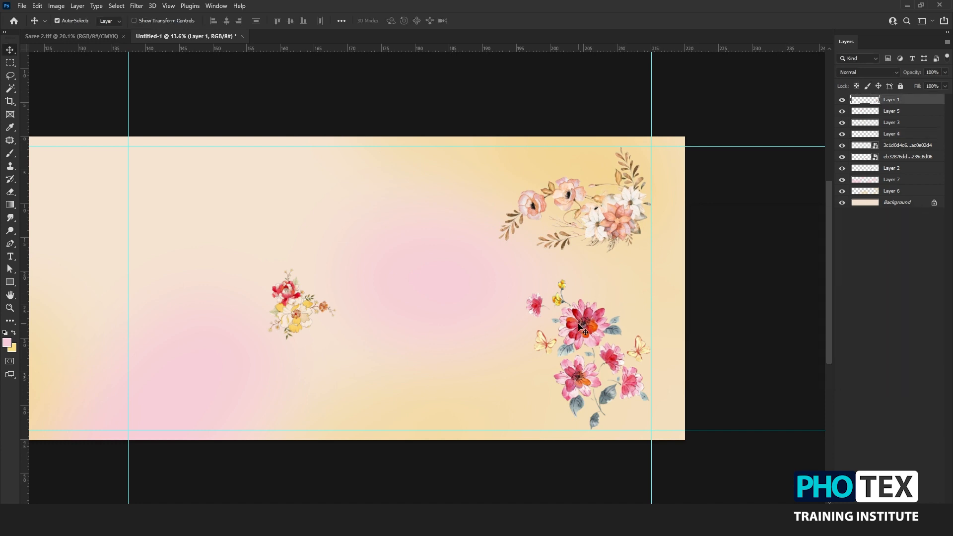
key("ctrl+u")
left_click(738, 255)
left_click(729, 266)
left_click_drag(781, 282, 771, 284)
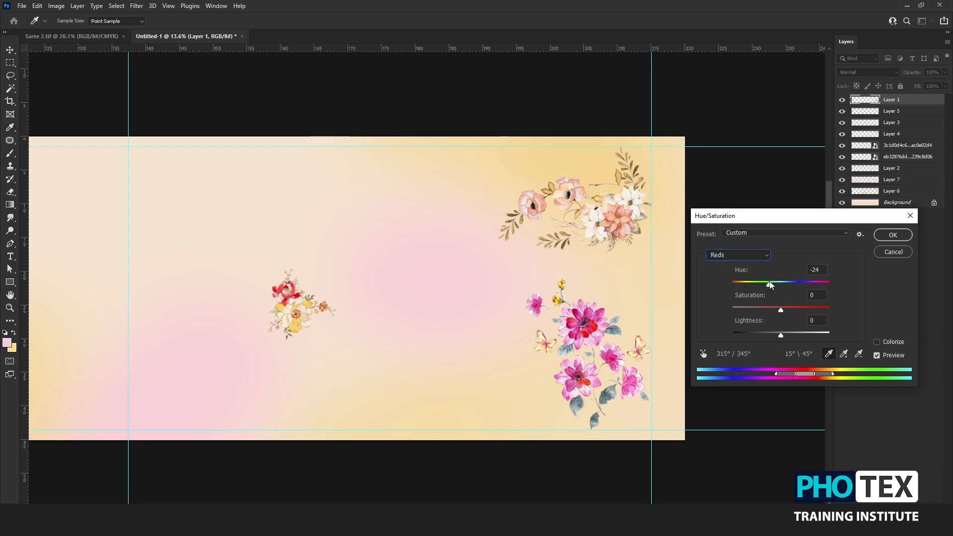
left_click_drag(781, 335, 795, 336)
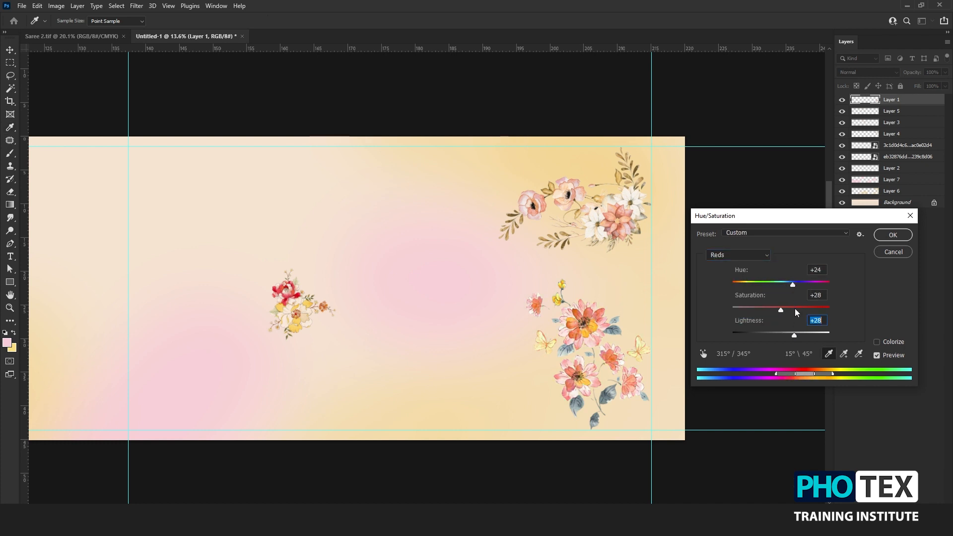
Step: Set the pink daisy cluster's Magentas hue to +17 and compare it with the adjustment preview off and on
left_click(738, 255)
left_click(727, 308)
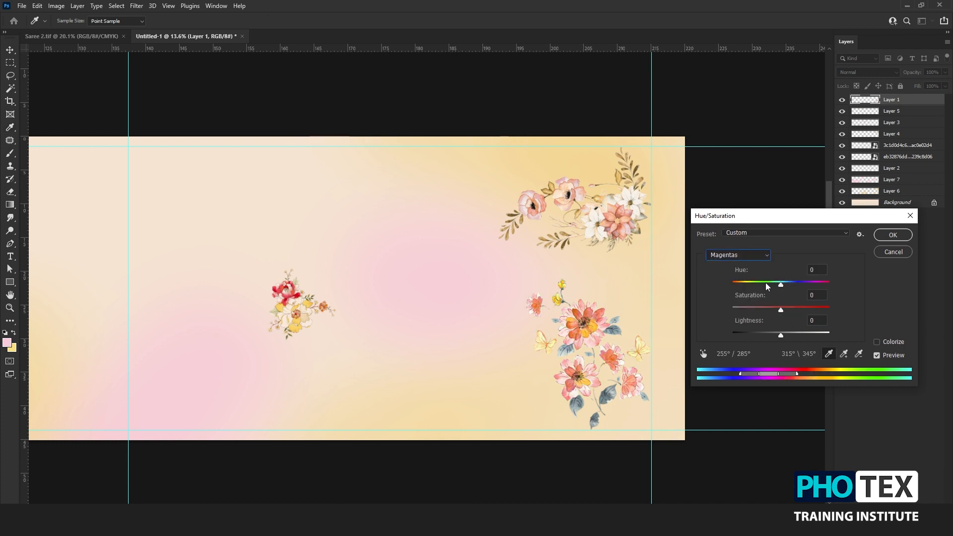
left_click(877, 355)
left_click(877, 355)
Step: Shift the daisy cluster's Reds further toward orange, set its Yellows hue to -34 and apply the adjustment
left_click(735, 255)
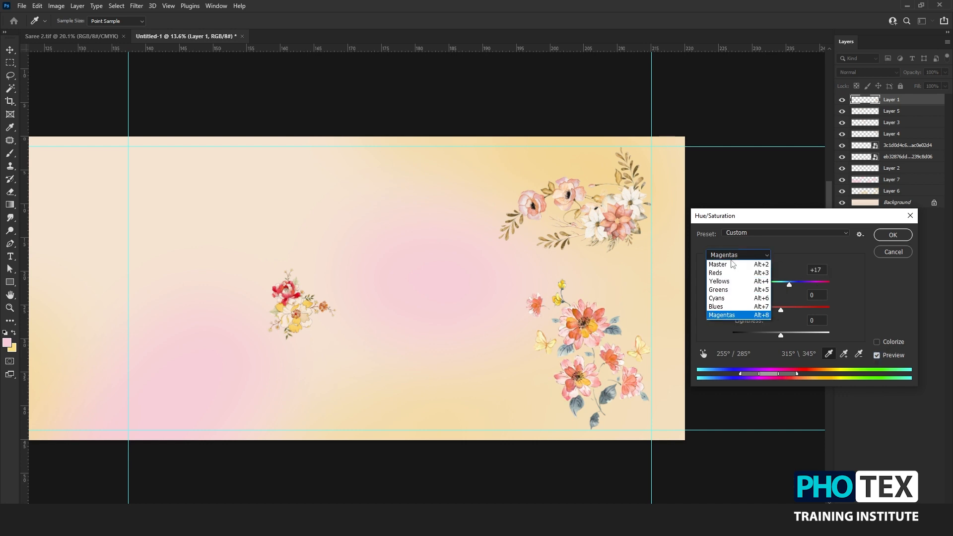
left_click(729, 273)
left_click_drag(793, 284, 766, 286)
left_click(726, 263)
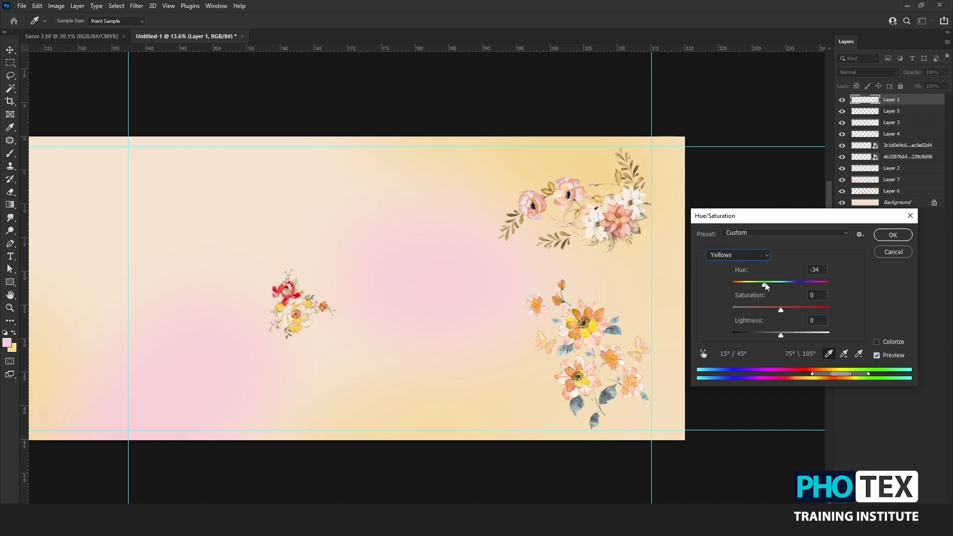
left_click(882, 234)
Step: Rotate the orange daisy cluster slightly counter-clockwise and reposition it at the lower end of the saree below the poppies
scroll(600, 380, "up", 9)
scroll(599, 378, "down", 10)
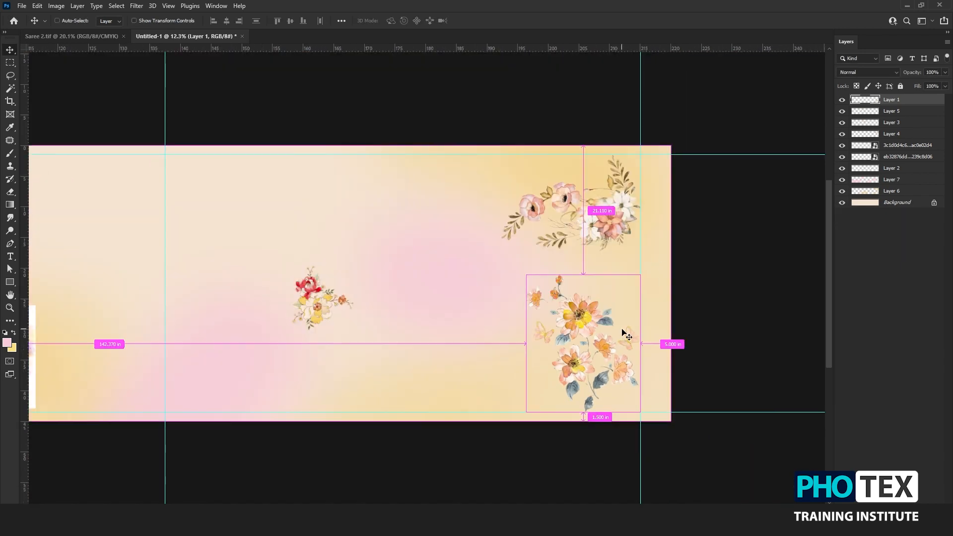
key("ctrl+t")
left_click_drag(546, 269, 500, 274)
left_click_drag(570, 320, 626, 319)
key("Return")
Step: Move the red and yellow flower cluster beside the orange daisies, then enlarge and rotate it to fit there
scroll(582, 320, "down", 5)
scroll(616, 317, "up", 3)
left_click_drag(422, 314, 465, 317)
key("ctrl+t")
left_click_drag(488, 282, 515, 255)
left_click_drag(484, 299, 585, 357)
left_click_drag(576, 301, 604, 298)
mouse_move(569, 352)
left_mouse_down()
mouse_move(577, 343)
mouse_move(567, 358)
left_mouse_up()
key("Return")
Step: Shift the Reds of the enlarged red and yellow cluster toward orange and raise their lightness
scroll(573, 362, "up", 4)
key("ctrl+u")
left_click(740, 256)
left_click(737, 264)
mouse_move(781, 285)
left_mouse_down()
mouse_move(762, 287)
mouse_move(795, 285)
left_mouse_up()
left_click_drag(781, 335, 800, 335)
Step: Set the same cluster's Yellows to hue -7 and lightness +28 and apply the adjustment
left_click(738, 256)
left_click(735, 281)
left_click_drag(781, 285, 778, 286)
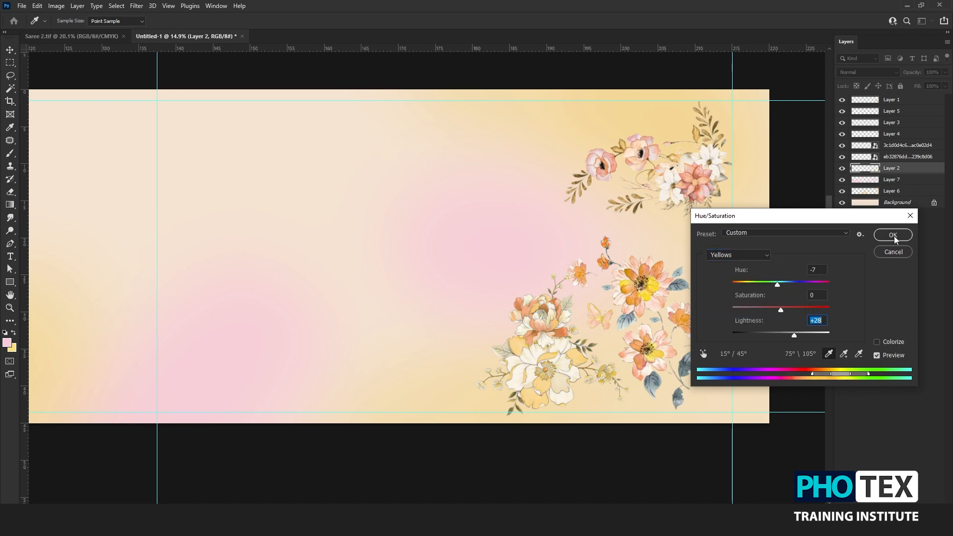
left_click(892, 235)
Step: Move the large pink flower spray beside the poppy cluster, scale it to 211.46% and rotate it to -135°
scroll(559, 330, "down", 3)
scroll(559, 330, "up", 1)
left_click_drag(311, 302, 371, 300)
left_click_drag(132, 286, 629, 281)
key("ctrl+t")
left_click_drag(672, 315, 706, 351)
left_click_drag(705, 351, 611, 347)
left_click_drag(576, 191, 579, 263)
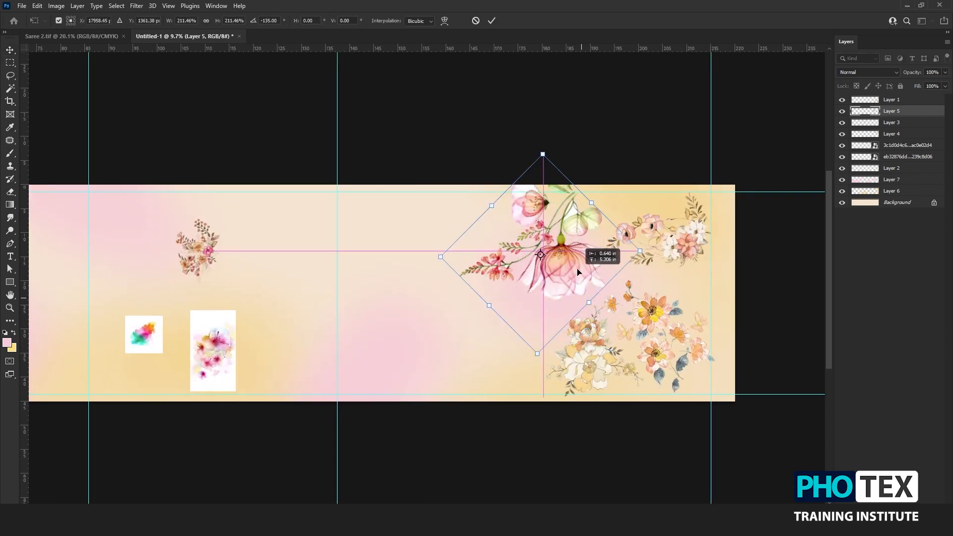
key("Return")
Step: Set the blend mode of the large pink flower spray to Soft Light
key("shift+minus")
key("shift+minus")
key("shift+minus")
key("shift+minus")
key("shift+minus")
key("shift+minus")
key("shift+minus")
key("shift+minus")
key("shift+minus")
key("shift+minus")
key("shift+minus")
key("shift+minus")
key("shift+minus")
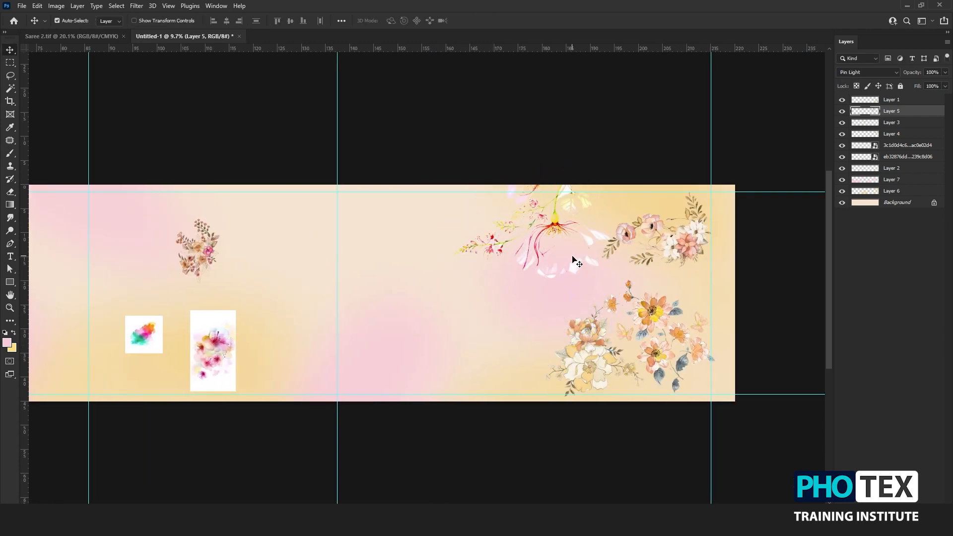
Step: Scale the soft-light flower spray to 110.08%, rotate it 23.33° and place it over the poppy cluster
key("ctrl+t")
left_click_drag(576, 256, 617, 273)
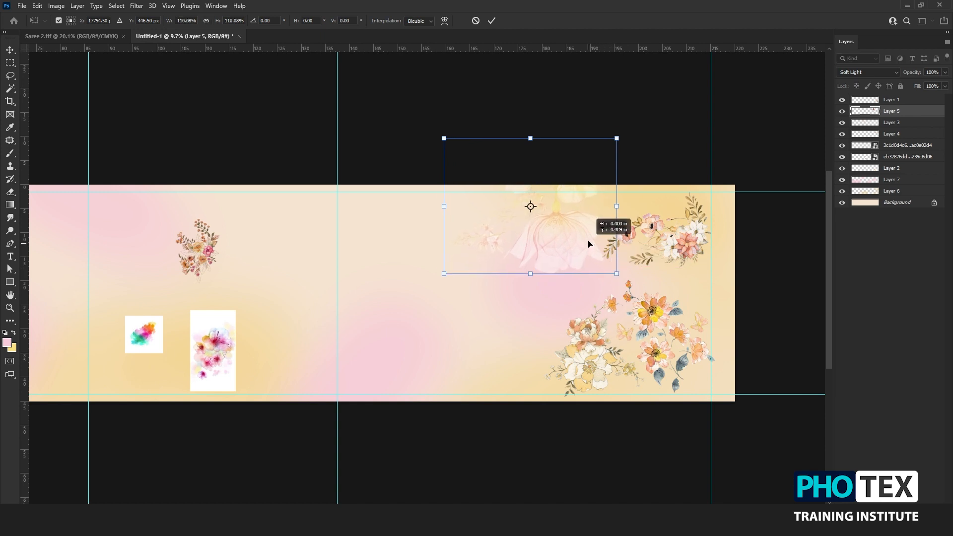
left_click_drag(589, 241, 652, 228)
left_click_drag(616, 112, 646, 127)
left_click_drag(627, 212, 649, 239)
key("Return")
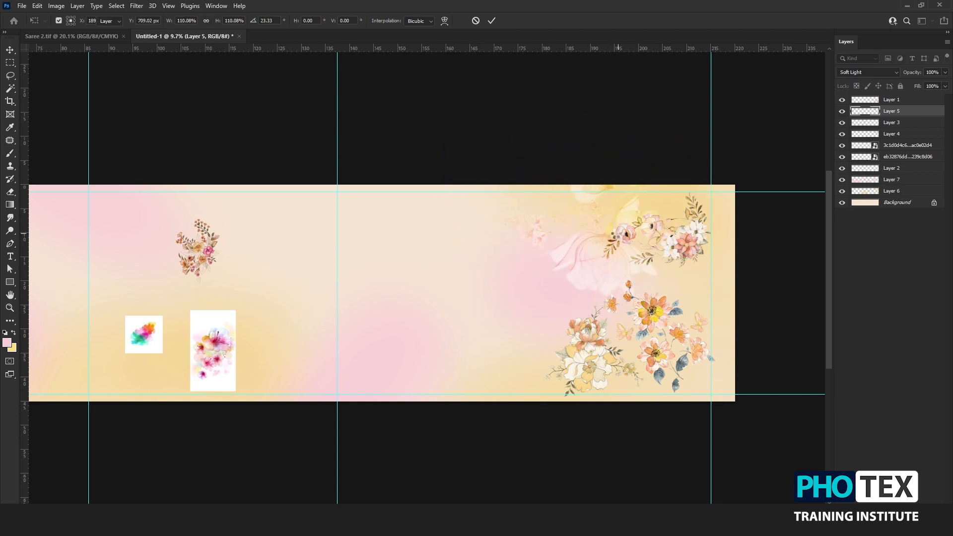
Step: Reorder the soft-light flower spray so Layer 5 sits directly below Layer 2 and above Layer 7
key("ctrl+bracketleft")
key("ctrl+bracketleft")
key("ctrl+bracketleft")
key("ctrl+bracketleft")
key("ctrl+bracketleft")
key("ctrl+bracketleft")
key("ctrl+bracketleft")
key("ctrl+bracketright")
key("ctrl+bracketright")
Step: Rotate the soft-light flower spray slightly more and reposition it behind the poppy cluster
key("ctrl+t")
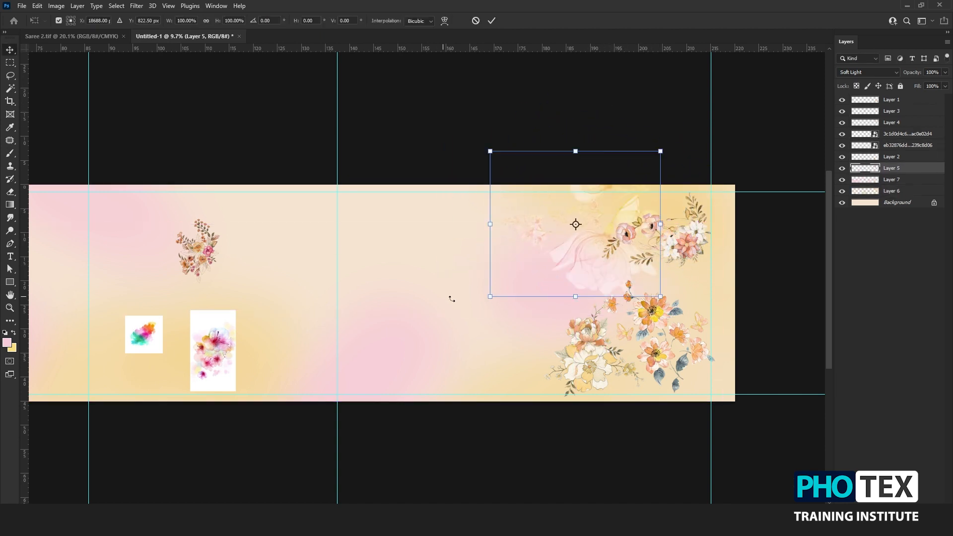
left_click_drag(606, 272, 617, 266)
left_click_drag(618, 117, 635, 124)
left_click_drag(613, 233, 605, 234)
key("Return")
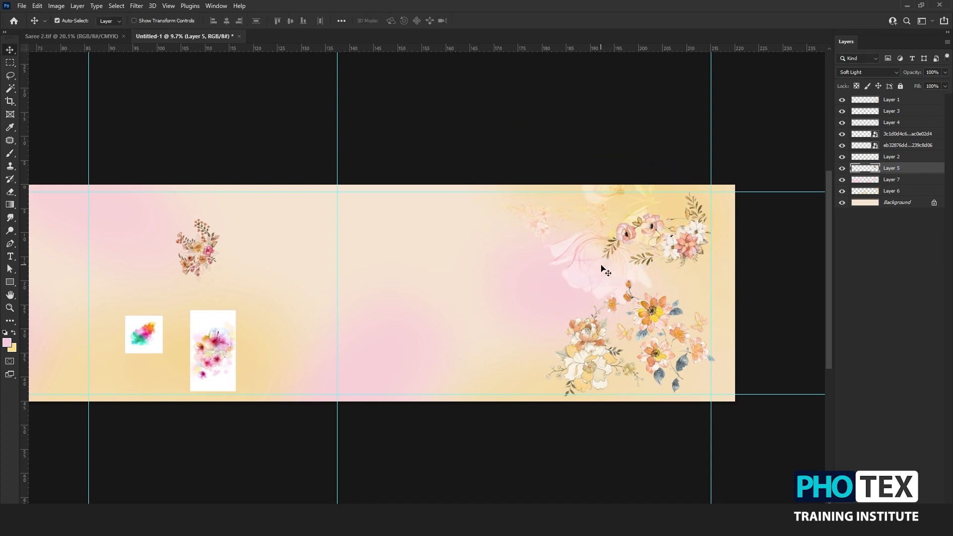
Step: Move the brown berry flower cluster to the upper edge beside the soft-light spray, scaled to 191.07% and rotated to about -98°
left_click_drag(205, 254, 389, 296)
key("ctrl+t")
left_click_drag(406, 324, 442, 344)
left_click_drag(407, 316, 473, 364)
left_click_drag(430, 235, 335, 321)
left_click_drag(442, 337, 477, 255)
left_click_drag(491, 179, 536, 177)
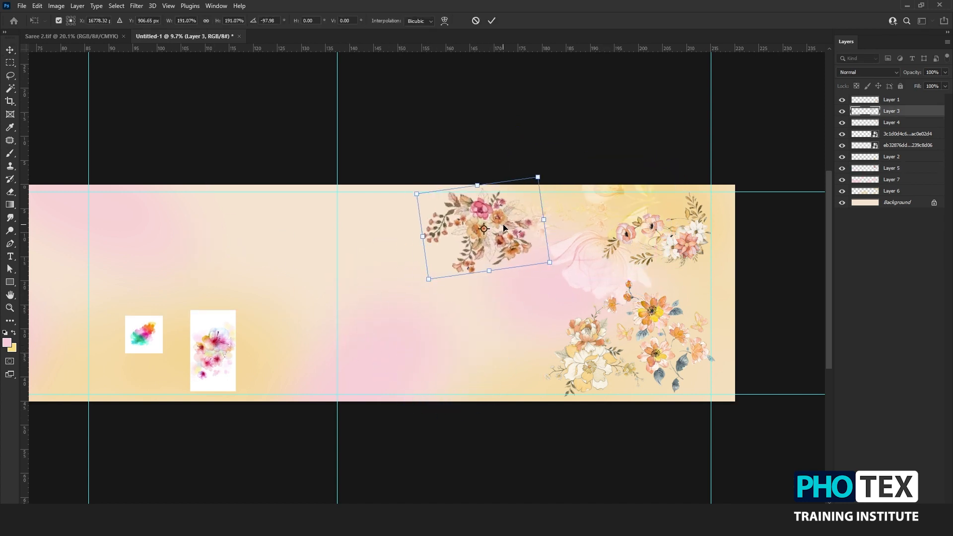
key("Return")
Step: Brighten the berry flower cluster with Curves, moving the midpoint to input 102 and output 144
key("ctrl+m")
left_click_drag(682, 318, 671, 318)
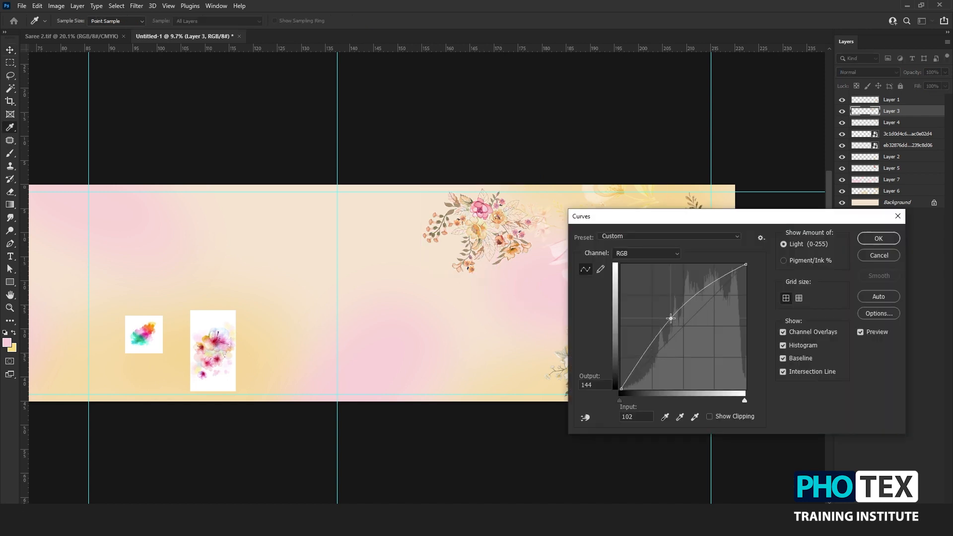
left_click(872, 239)
Step: Set the berry flower cluster's Reds hue to +24 and Yellows hue to -12, and apply the adjustment
key("ctrl+u")
left_click(737, 255)
left_click(737, 273)
left_click_drag(781, 285, 793, 285)
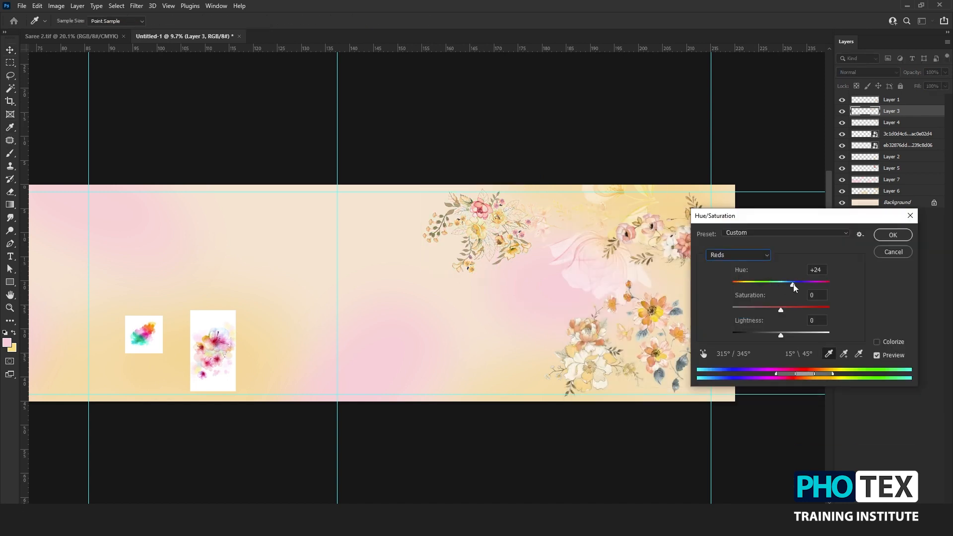
left_click(758, 257)
left_click(757, 276)
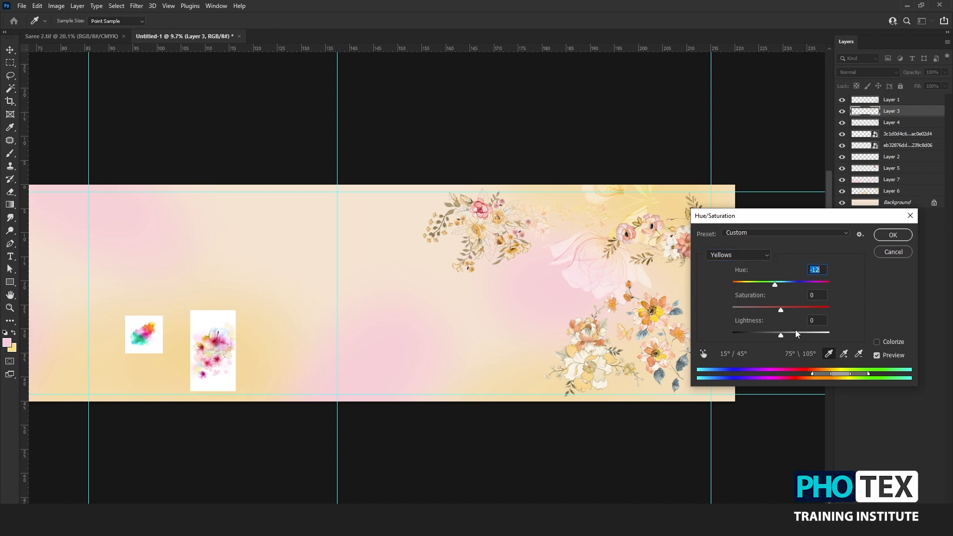
left_click(884, 239)
Step: Enlarge the magenta watercolour flower image and place it in the middle of the neighbouring section
scroll(470, 224, "up", 3)
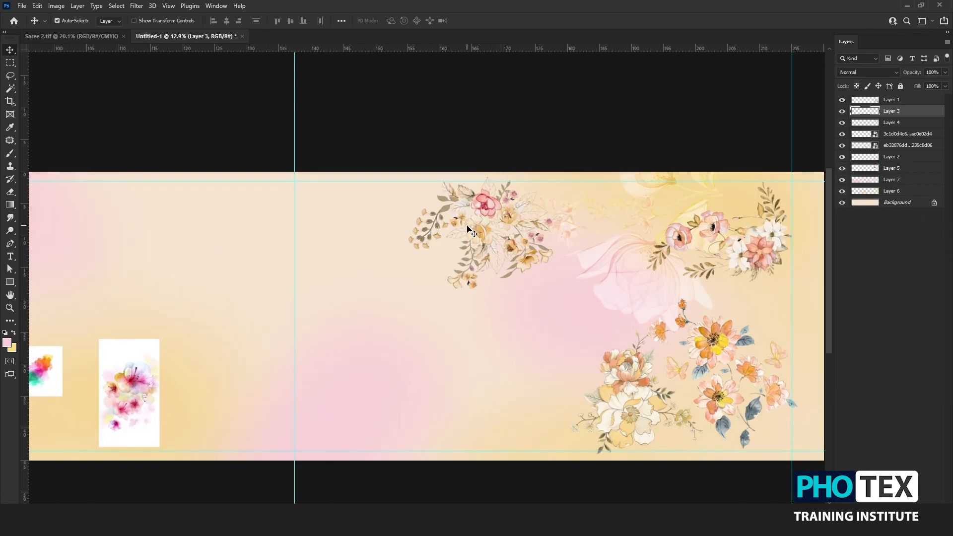
scroll(470, 228, "down", 8)
scroll(597, 253, "up", 4)
left_click(253, 322)
key("ctrl+t")
left_click_drag(271, 289, 338, 230)
left_click_drag(252, 275, 293, 220)
key("Return")
Step: Set the blend mode of the watercolour flower image to Darken
key("shift+minus")
key("shift+equal")
key("shift+equal")
key("shift+equal")
key("shift+equal")
key("shift+minus")
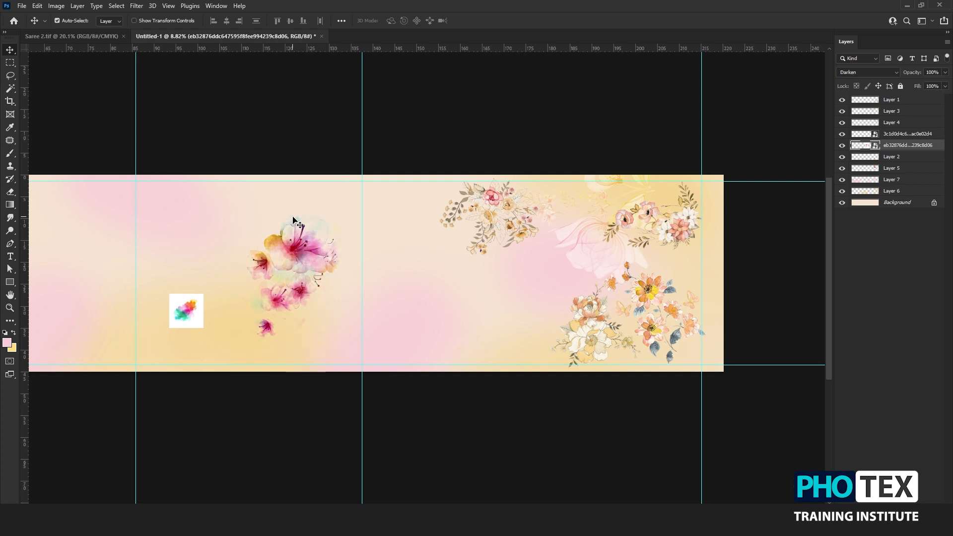
Step: Move the watercolour flower image onto the cream flower cluster, scaling it to 419.17% and rotating it to 114.91°
key("ctrl+t")
left_click_drag(304, 255, 554, 318)
left_click_drag(595, 237, 602, 227)
left_click_drag(567, 261, 561, 254)
left_click_drag(529, 204, 549, 273)
key("Return")
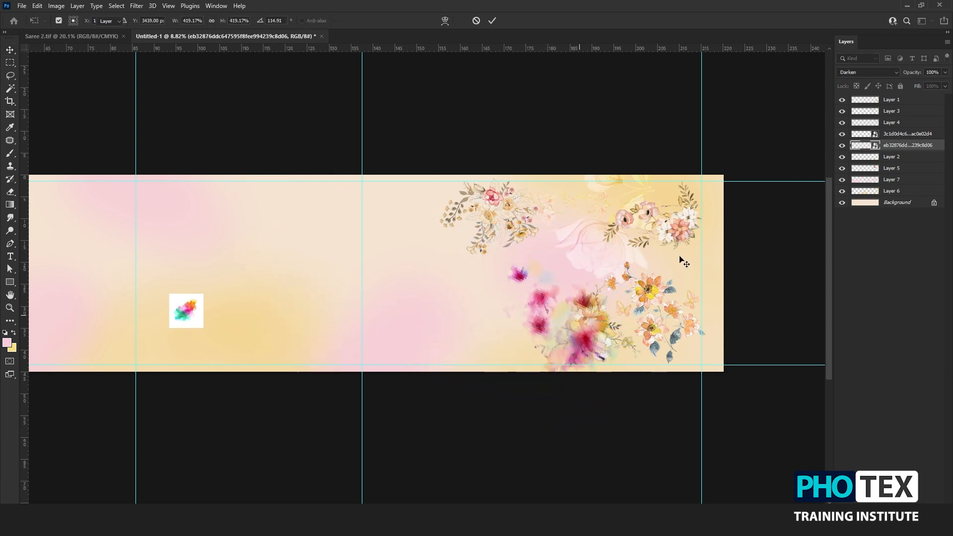
Step: Place the watercolour flower layer directly above the Background layer and reduce its opacity to 35%
left_click_drag(899, 145, 899, 193)
key("3")
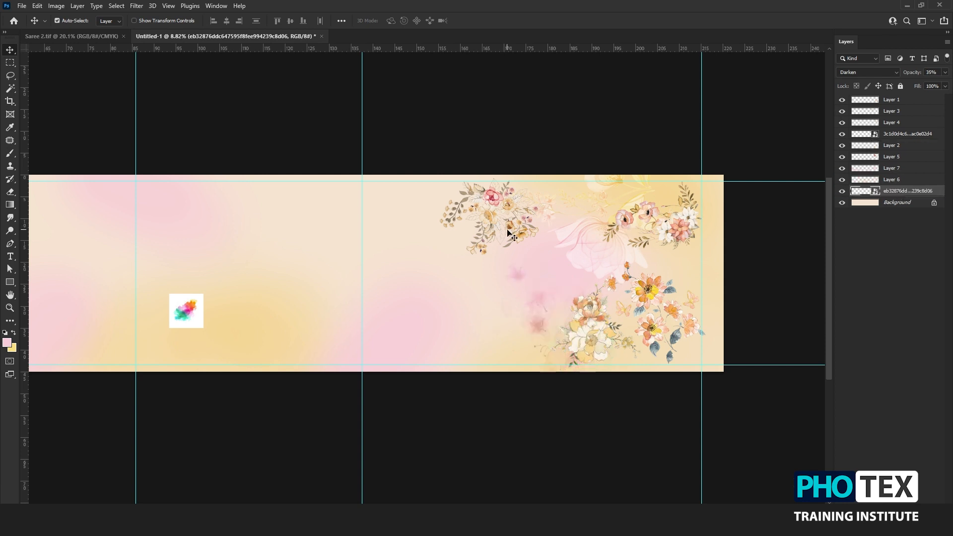
left_click_drag(594, 329, 534, 348)
left_click_drag(490, 344, 599, 287)
key("ctrl+z")
Step: Duplicate the faded watercolour flower layer above Layer 6 and move the copy behind the poppy and daisy clusters
left_click_drag(894, 194, 894, 174)
key("ctrl+t")
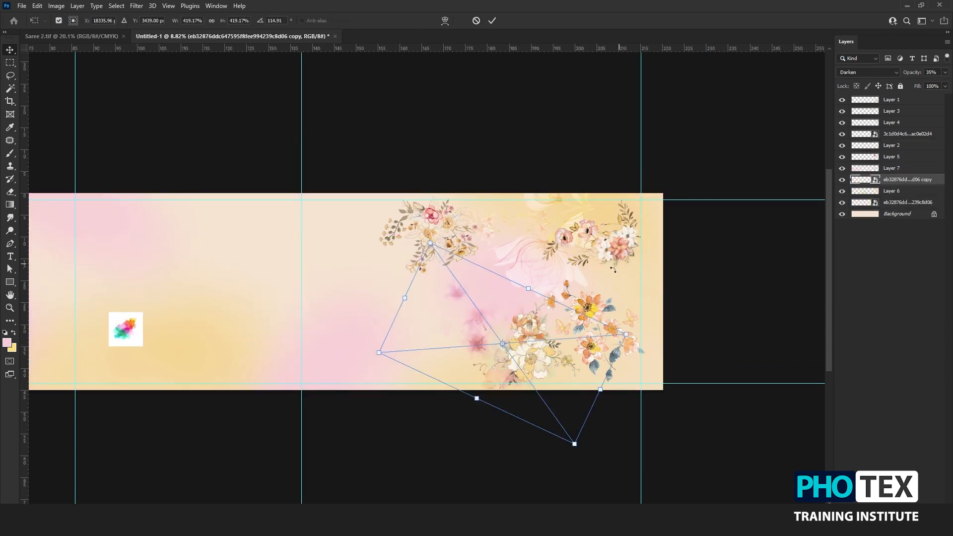
left_click_drag(522, 317, 613, 275)
key("Return")
Step: Reduce the opacity of the soft-light flower spray on Layer 5 to 40%
scroll(627, 301, "up", 3)
key("ctrl+t")
key("Return")
left_click(490, 247, "ctrl")
key("4")
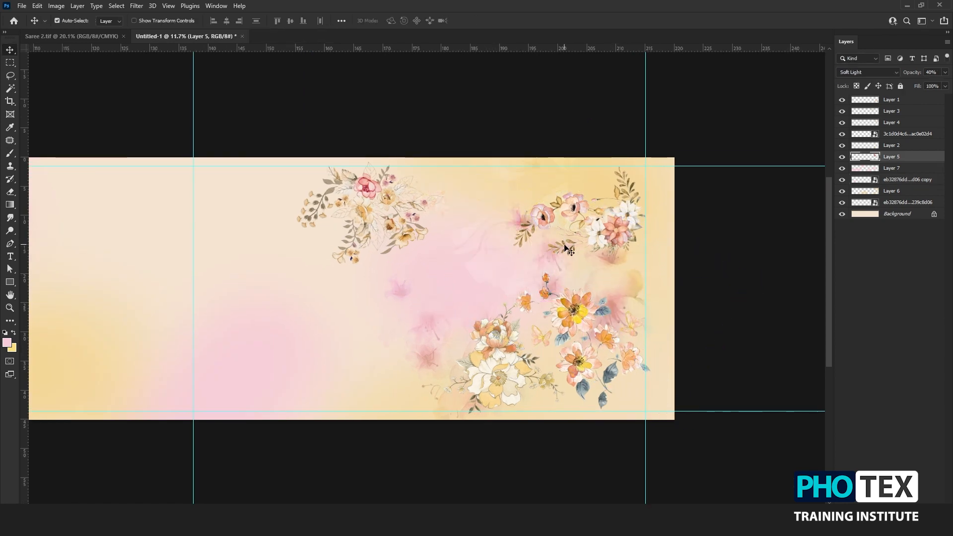
Step: Duplicate the watercolour flower copy, rotate the new copy and place it around the upper edge beside the poppies
left_click(894, 180)
key("ctrl+j")
key("ctrl+t")
left_click_drag(612, 286, 543, 204)
left_click_drag(571, 82, 419, 143)
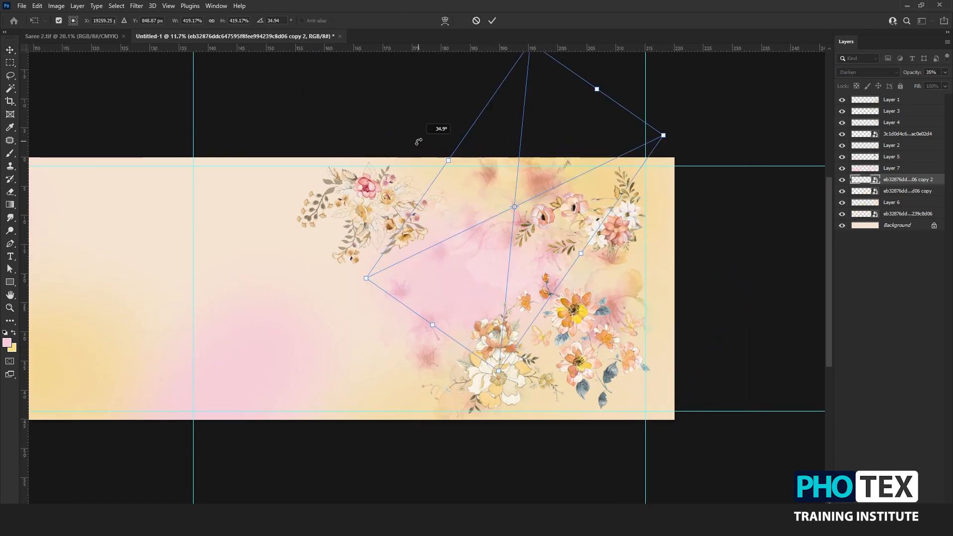
left_click_drag(549, 182, 524, 198)
left_click_drag(566, 86, 620, 151)
left_click_drag(567, 188, 556, 202)
key("Return")
Step: Reduce the opacity of the cream flower cluster on Layer 2 to 35%
scroll(569, 225, "down", 5)
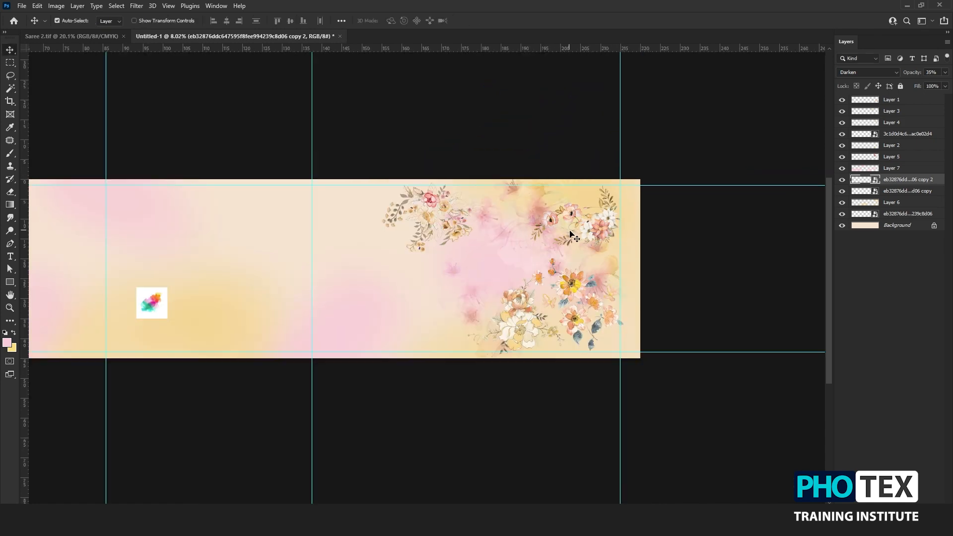
left_click_drag(538, 304, 586, 293)
left_click(588, 300, "ctrl")
key("3")
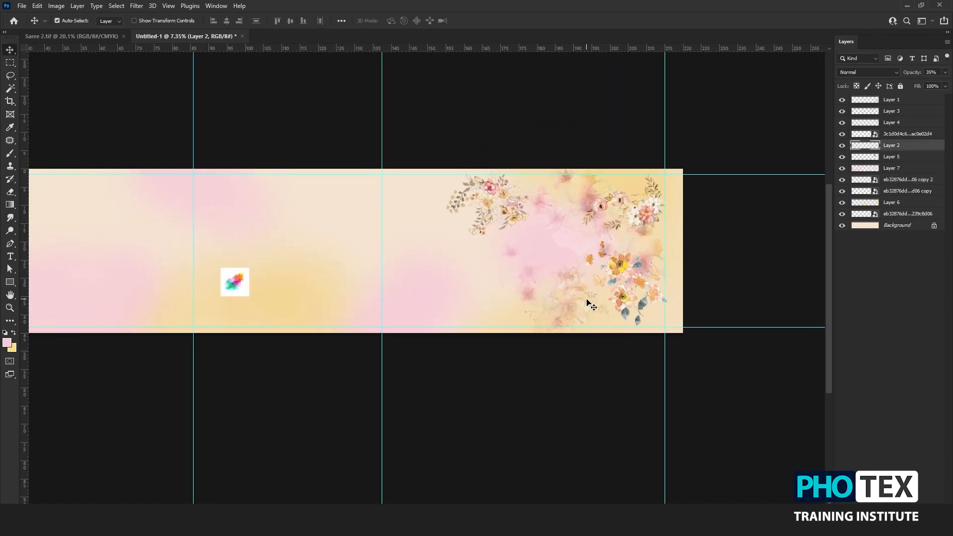
Step: Set Layer 2's opacity to 56% and enlarge its cream flower cluster near the lower edge beside the poppies
key("5")
key("6")
scroll(588, 300, "down", 1)
scroll(591, 298, "up", 6)
key("ctrl+t")
left_click_drag(573, 221, 500, 263)
left_click_drag(578, 313, 561, 304)
left_click_drag(615, 325, 630, 266)
left_click_drag(576, 316, 577, 339)
left_click_drag(638, 260, 596, 299)
key("Return")
scroll(599, 303, "down", 3)
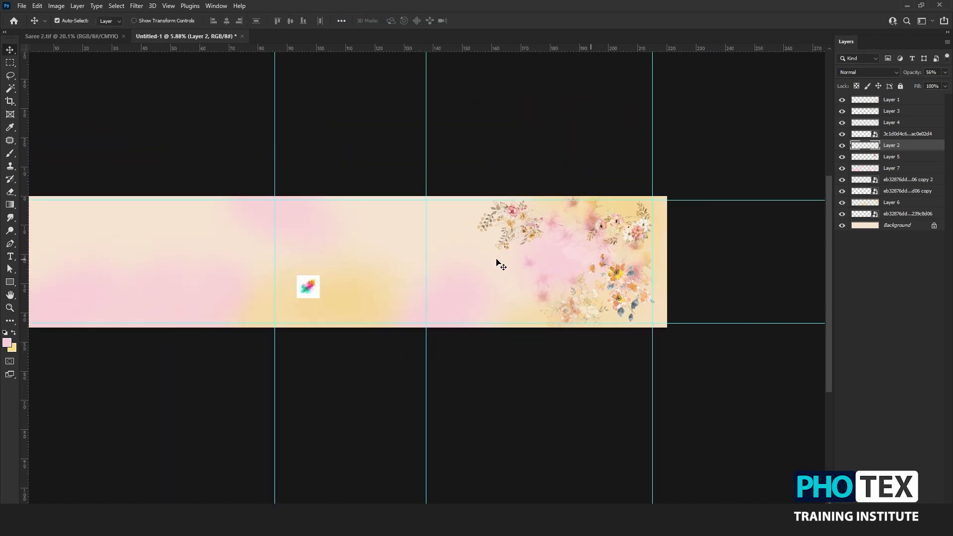
Step: Enlarge the multicolour watercolour splash to fill the section between the first two vertical guides and set its blend mode to Multiply
left_click(318, 292)
key("ctrl+t")
left_click_drag(321, 276, 375, 220)
left_click_drag(327, 248, 375, 228)
left_click_drag(424, 200, 471, 179)
key("Return")
key("shift+alt+k")
key("shift+alt+m")
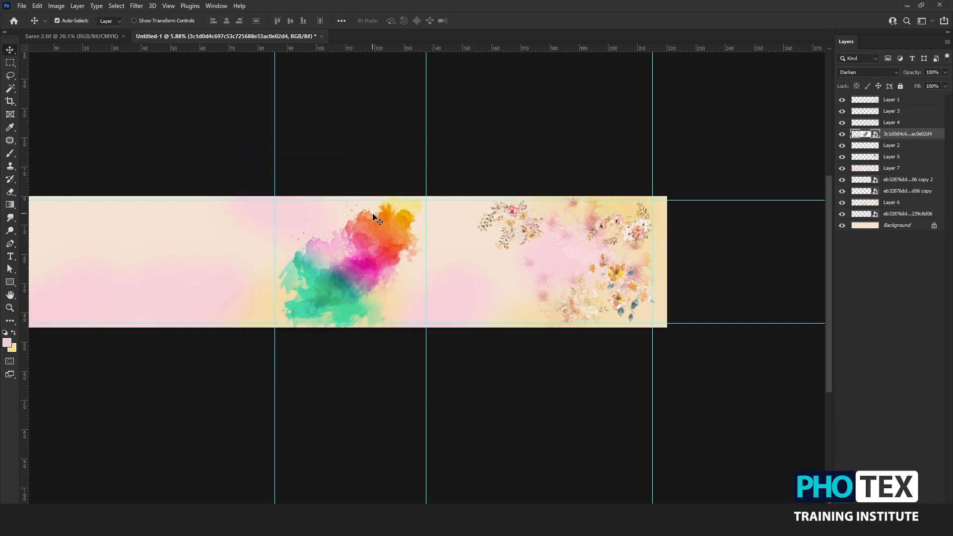
Step: Rotate the watercolour splash and place it along the upper edge across the middle vertical guide
key("ctrl+t")
left_click_drag(353, 233, 428, 209)
left_click_drag(459, 131, 503, 155)
left_click_drag(449, 231, 448, 221)
left_click_drag(537, 153, 552, 184)
key("Return")
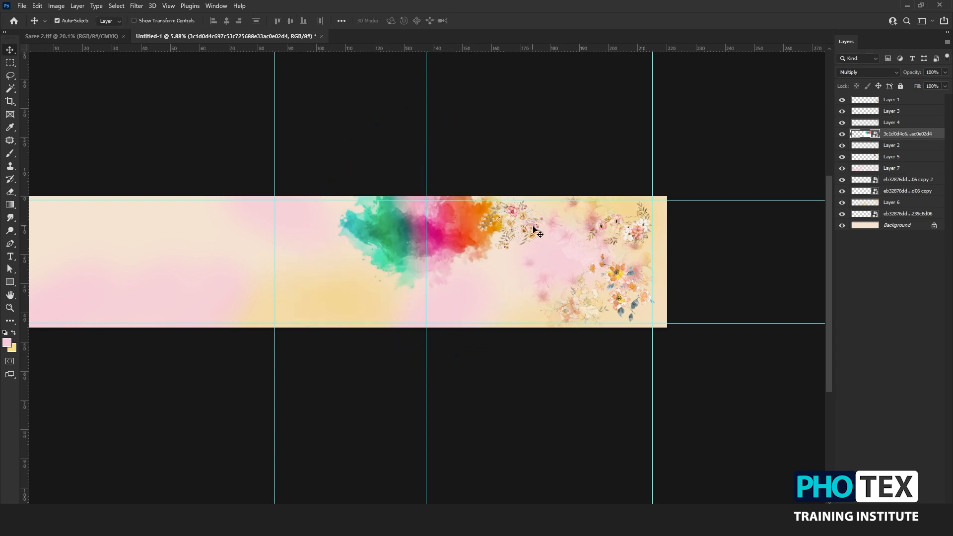
Step: Set the splash's opacity to 30% and use Hue/Saturation to shift its cyans to a hue of about -145 with raised lightness
key("3")
key("ctrl+u")
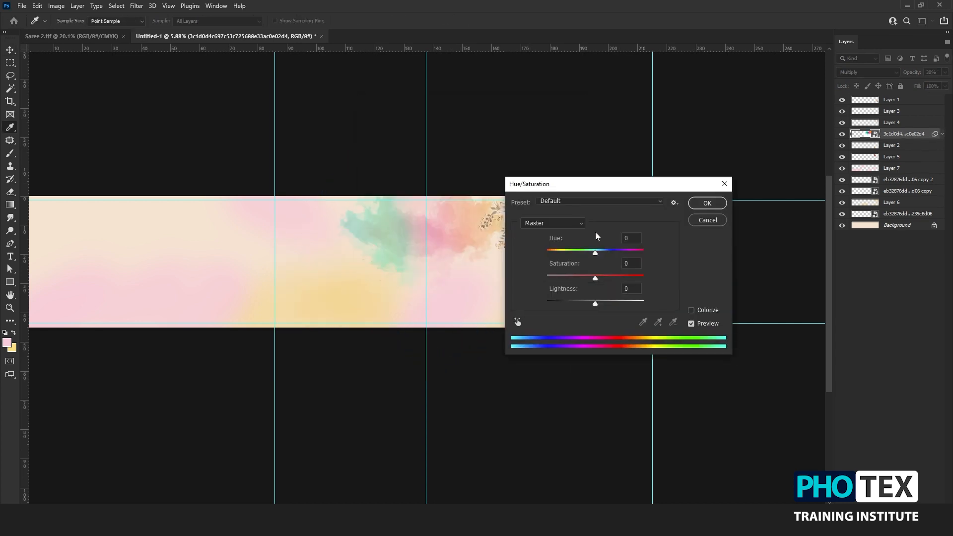
left_click_drag(595, 253, 605, 253)
left_click(564, 223)
left_click(563, 265)
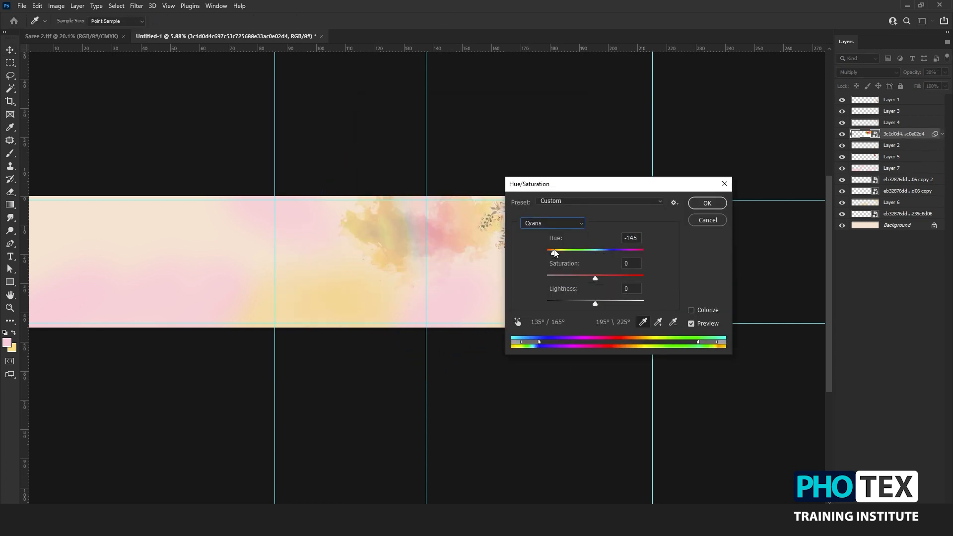
left_click_drag(614, 303, 624, 304)
Step: Set the splash's reds to hue -4 and lightness +32, and apply the Hue/Saturation adjustment
left_click(561, 223)
left_click(549, 241)
left_click_drag(580, 253, 585, 253)
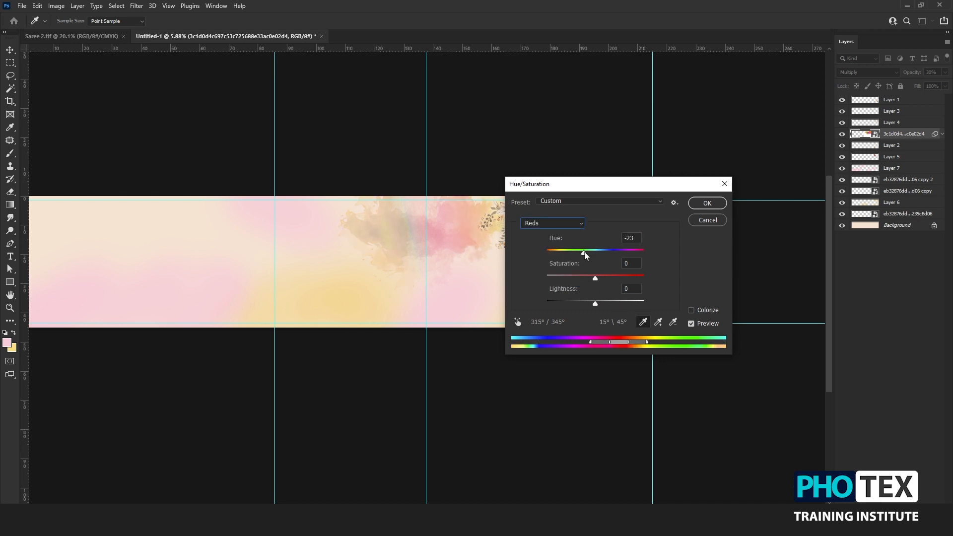
left_click(611, 302)
left_click(552, 223)
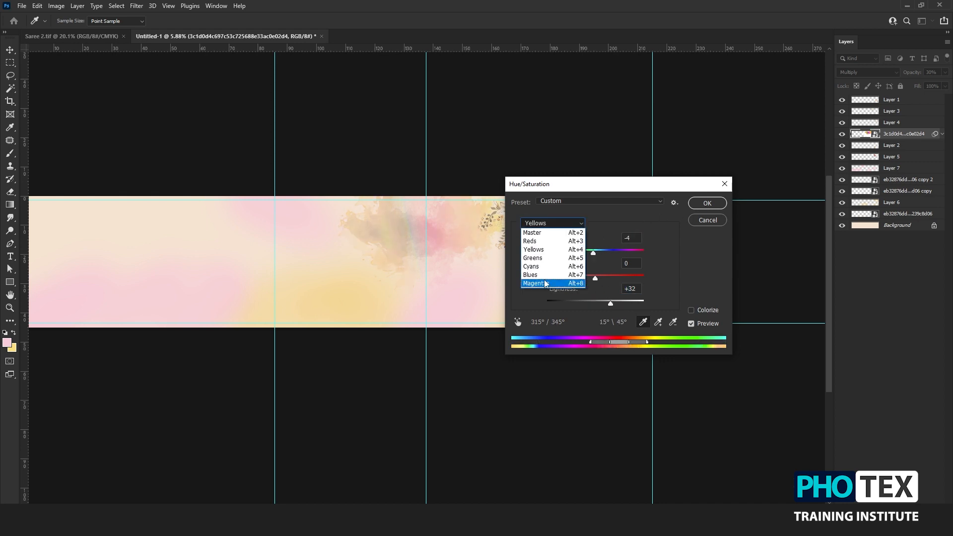
left_click(541, 278)
left_click(707, 203)
Step: Readjust the recoloured splash's angle and position along the upper edge around the middle guide
key("ctrl+t")
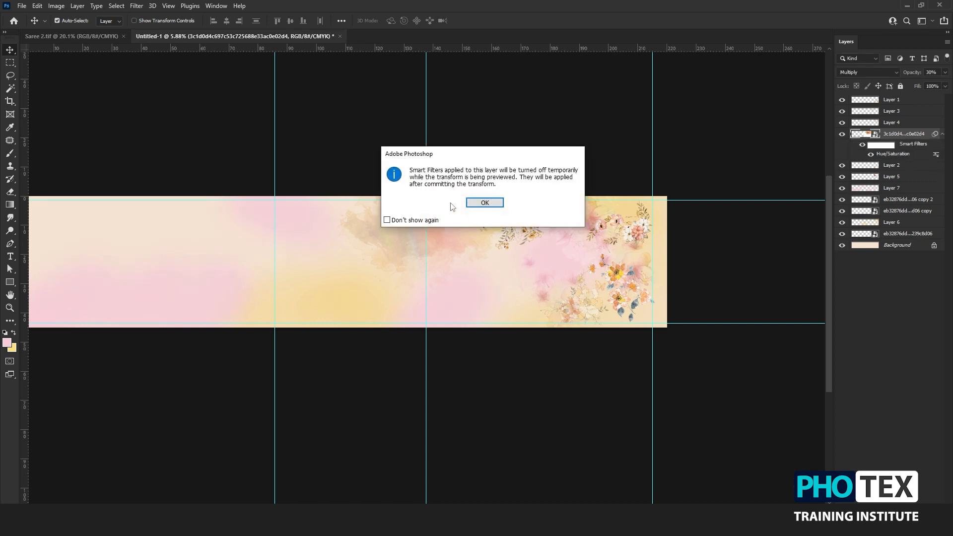
left_click(478, 203)
left_click_drag(535, 161, 576, 165)
left_click_drag(467, 218, 467, 211)
key("Return")
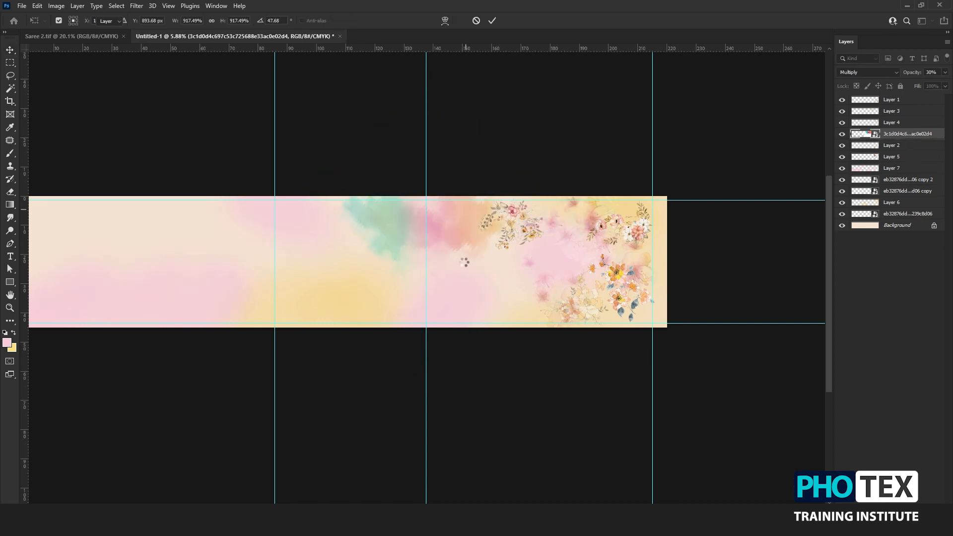
Step: Duplicate the recoloured splash, rotate the copy and place it along the lower edge across the first vertical guide
scroll(467, 260, "down", 3)
left_click_drag(467, 261, 406, 306)
key("ctrl+j")
key("ctrl+t")
key("Return")
left_click_drag(463, 228, 431, 205)
left_click_drag(428, 259, 453, 272)
left_click_drag(462, 218, 476, 227)
key("Return")
scroll(430, 253, "up", 3)
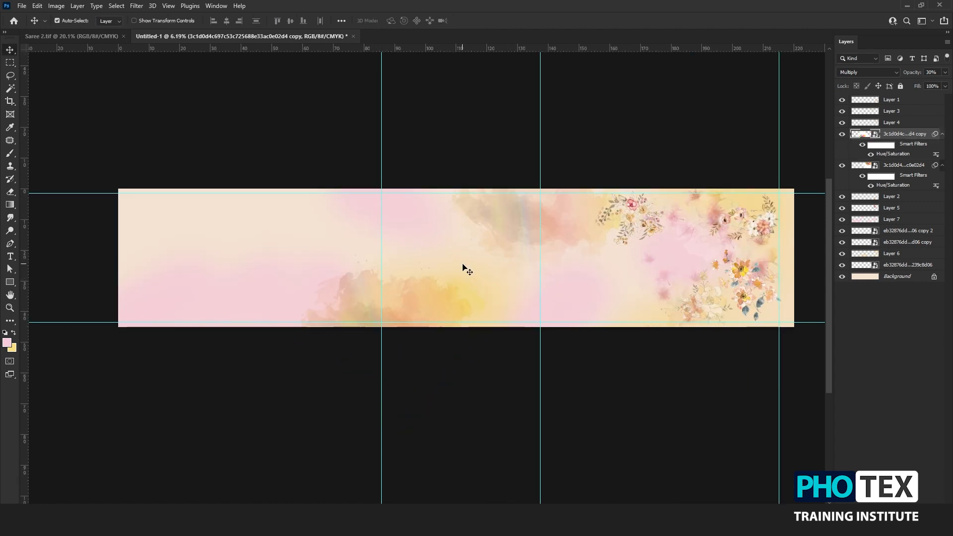
Step: Duplicate the red-flower cluster on Layer 3, flip the copy vertically and place it over the lower splash at the first vertical guide
left_click_drag(462, 262, 414, 270)
left_click(694, 279)
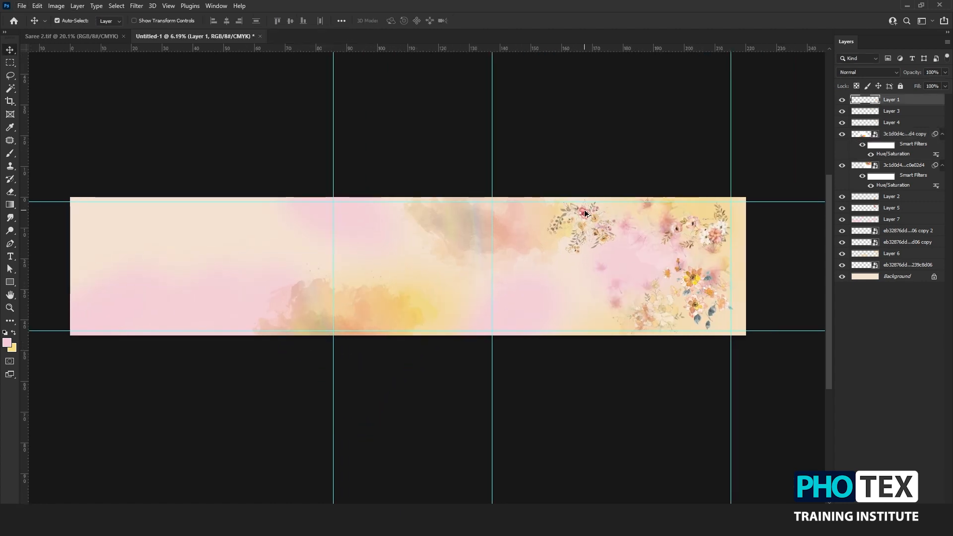
left_click_drag(584, 213, 369, 320)
key("ctrl+t")
right_click(397, 287)
left_click(412, 490)
left_click_drag(355, 257, 368, 268)
key("Return")
Step: Duplicate the cream flower cluster on Layer 2 and fit the copy behind the flipped red-flower cluster at the first vertical guide
left_click_drag(653, 314, 437, 304)
scroll(346, 277, "up", 3)
scroll(347, 277, "up", 1)
key("ctrl+t")
key("Return")
scroll(384, 304, "down", 5)
key("ctrl+z")
left_click(358, 283)
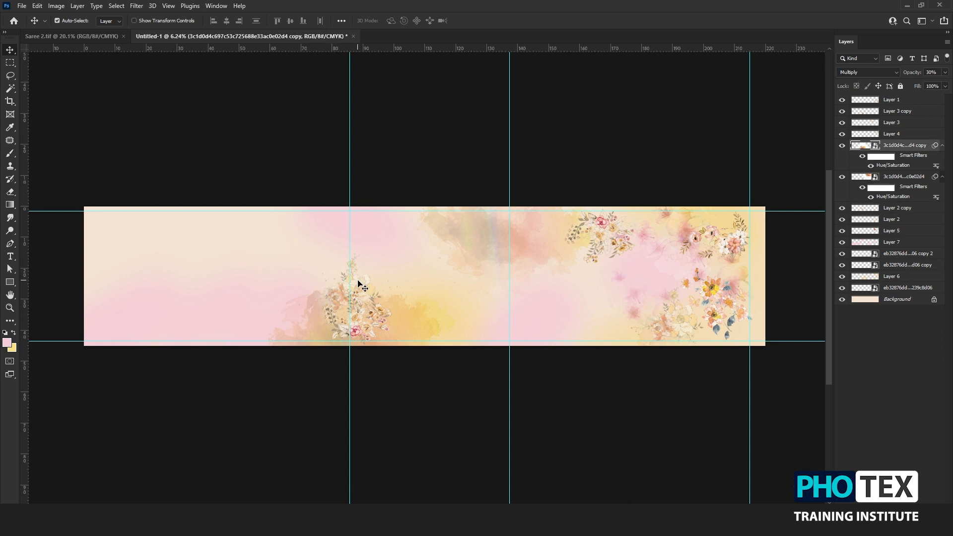
key("ctrl+t")
key("Return")
key("Return")
Step: Duplicate Layer 2's cluster into the middle section, set the copy's blend mode to Luminosity and enlarge it
left_click_drag(681, 328, 440, 336)
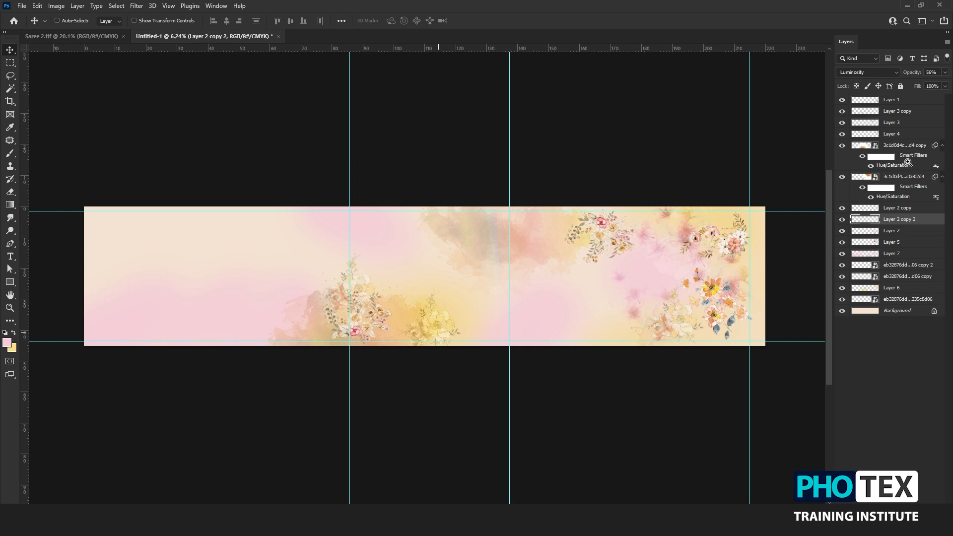
scroll(413, 335, "up", 1)
key("ctrl+t")
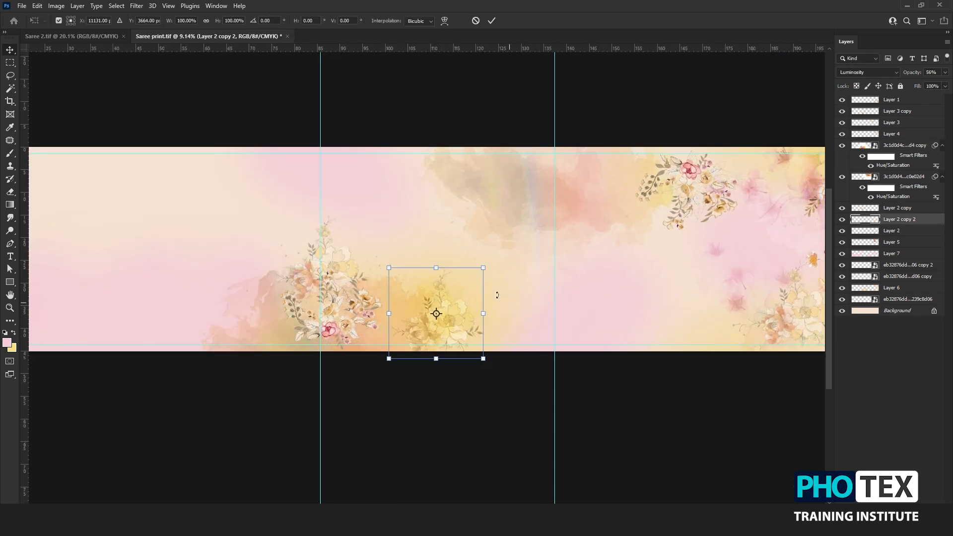
left_click_drag(483, 268, 531, 222)
left_click_drag(479, 308, 496, 295)
key("Return")
Step: Reduce the opacity of the enlarged Luminosity flower copy, Layer 2 copy 2, to 20% and settle its transform
key("1")
scroll(454, 296, "down", 3)
key("ctrl+t")
key("Return")
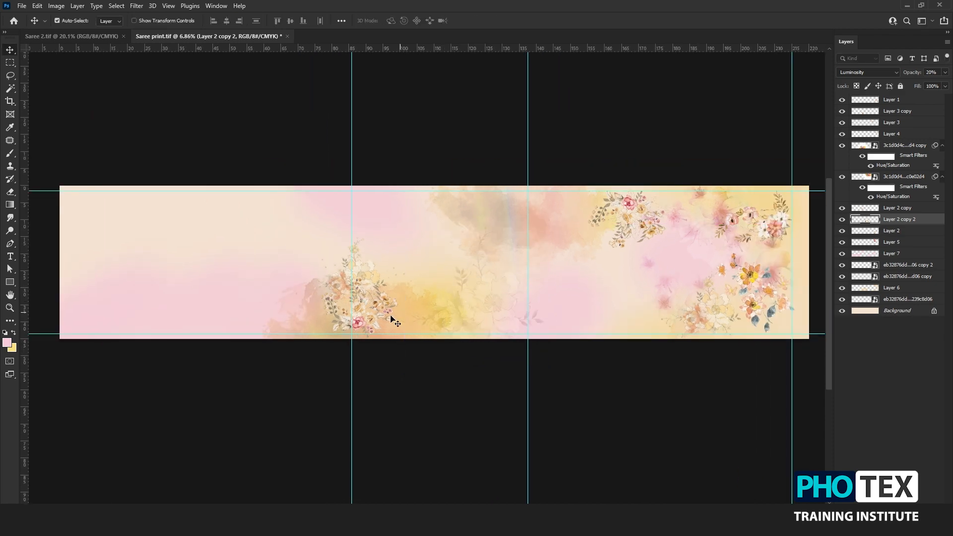
Step: Duplicate Layer 4's flower cluster, rotate and shrink the copy beside the lower bouquet's outer side, and set its opacity to 50%
scroll(550, 308, "left", 1)
left_click_drag(801, 227, 291, 302, "alt")
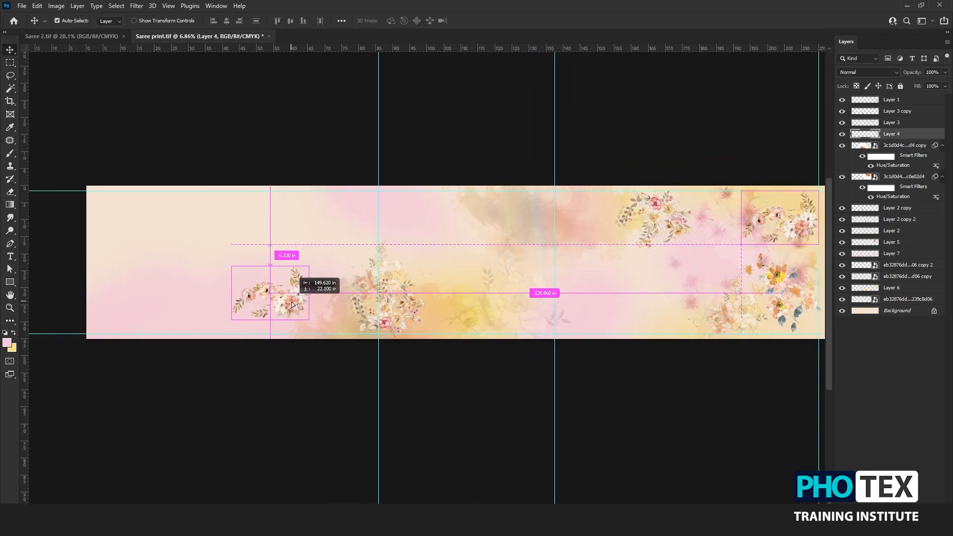
key("ctrl+t")
left_click_drag(278, 258, 273, 292, "shift")
left_click_drag(304, 286, 323, 301)
key("Return")
key("ctrl+t")
key("Return")
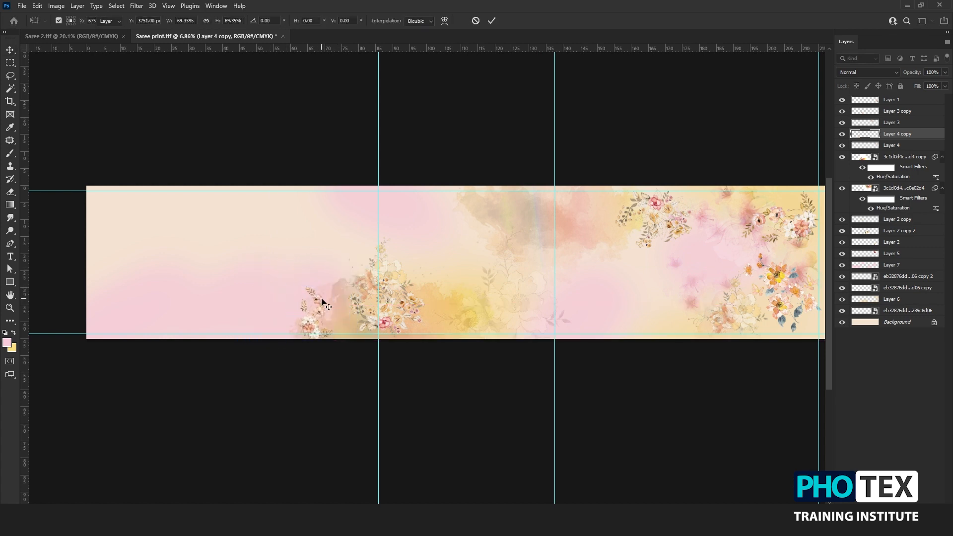
key("5")
Step: Duplicate the flipped red-flower cluster along the lower edge beside the small faded cluster, with the copy at 60% opacity
scroll(321, 302, "up", 3)
scroll(344, 334, "left", 1)
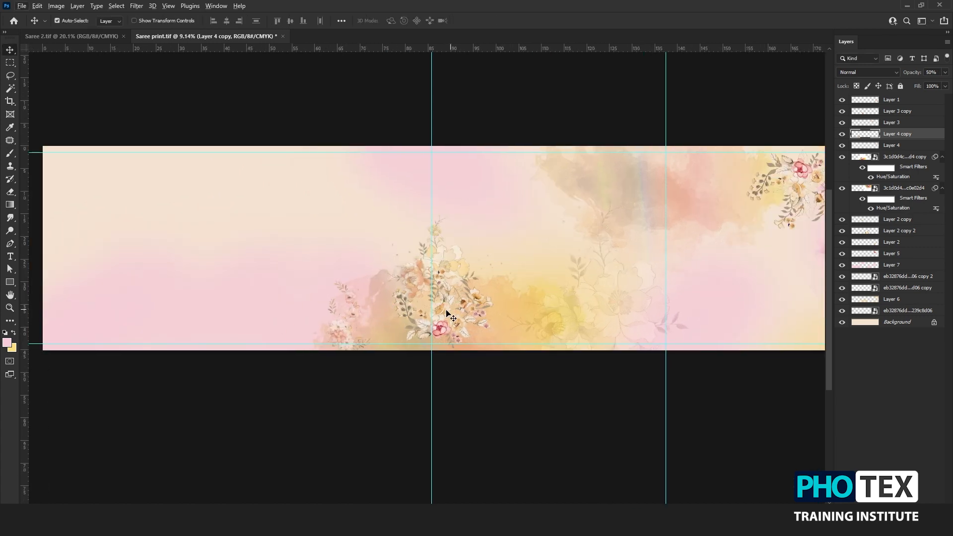
left_click_drag(447, 312, 171, 334)
key("ctrl+t")
key("Return")
key("ctrl+z")
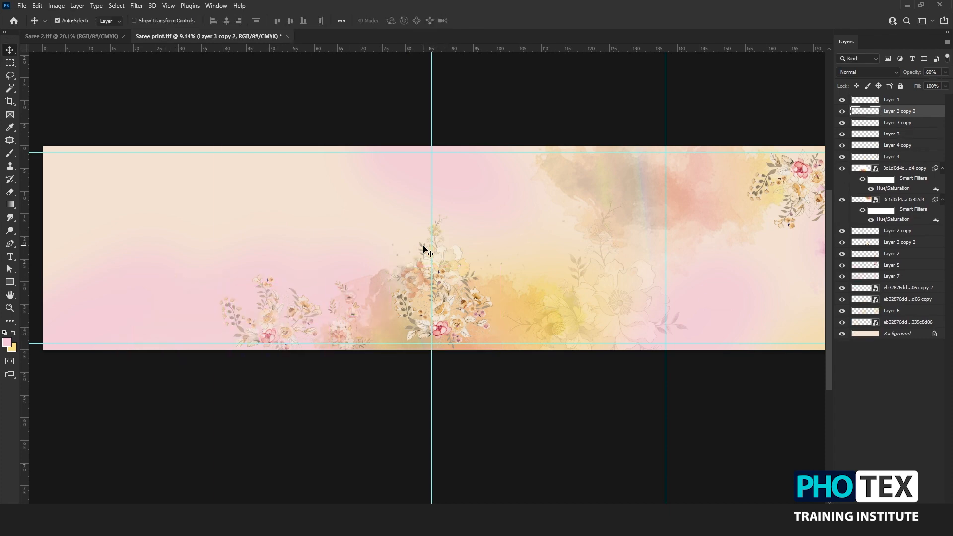
Step: Duplicate Layer 2's cream flower cluster beside the 60% red-flower copy along the lower edge of the first section
scroll(604, 319, "down", 3)
left_click_drag(807, 313, 308, 320)
scroll(301, 319, "up", 7)
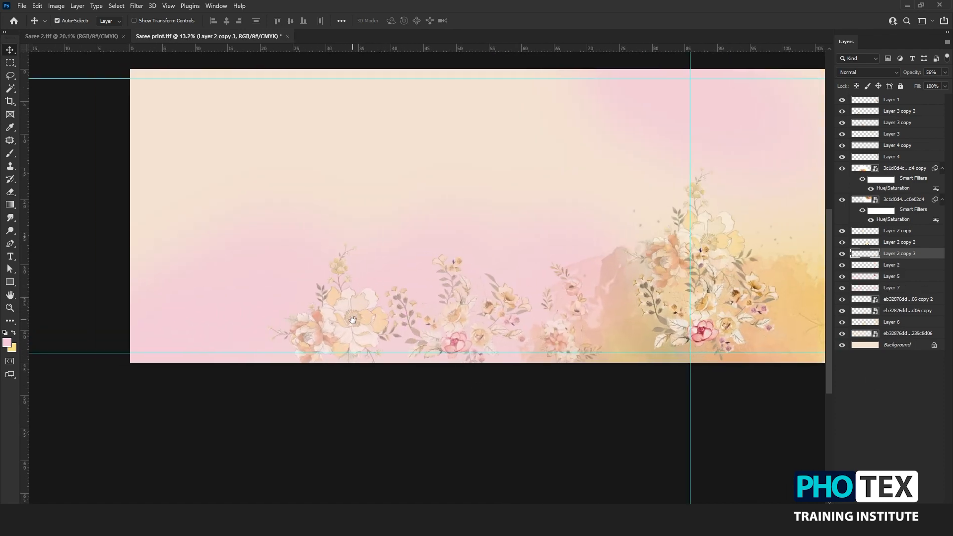
Step: Duplicate the lower-edge pair of cream and red-flower clusters and move the copies towards the outer end of the first section
scroll(357, 321, "down", 5)
key("ctrl+j")
key("ctrl+t")
left_click_drag(416, 331, 263, 328)
key("Return")
scroll(271, 332, "down", 3)
Step: Duplicate the cluster pair again and place the copies along the lower edge just past the middle vertical guide
key("ctrl+j")
key("ctrl+t")
left_click_drag(158, 318, 441, 229)
key("Return")
scroll(515, 320, "up", 11)
key("ctrl+t")
key("Return")
scroll(493, 341, "down", 7)
Step: Duplicate the cluster pair, flip the copies vertically and place them along the upper edge over the splash
key("ctrl+j")
key("ctrl+t")
right_click(414, 244)
left_click(440, 448)
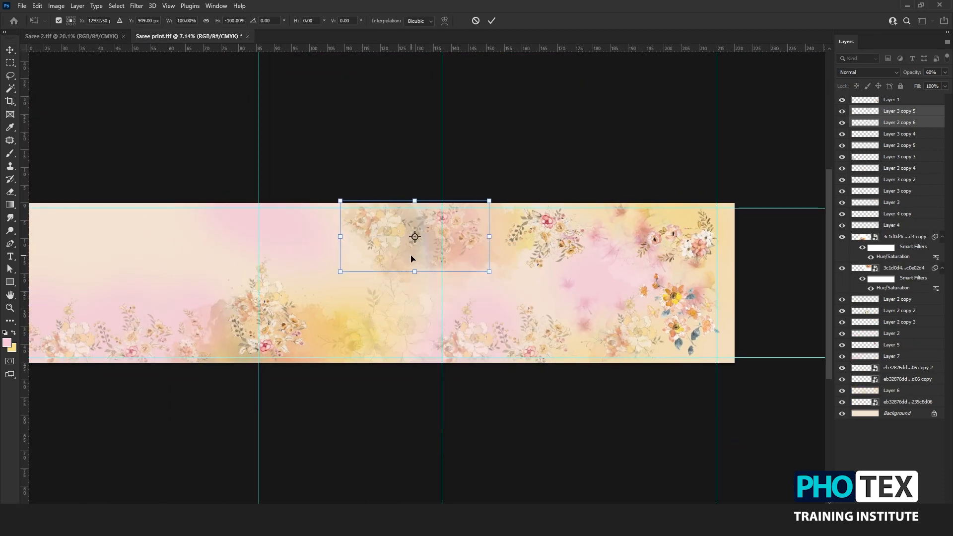
left_click_drag(412, 259, 200, 258)
key("Return")
Step: Duplicate the flipped cluster pair along the upper edge across the first vertical guide and reduce the copies' opacity to 20%
scroll(403, 285, "down", 3)
key("ctrl+j")
key("ctrl+t")
key("Return")
key("2")
scroll(334, 257, "up", 3)
Step: Duplicate the faded pair into the first section, flip the copies vertically above the lower flower row and set them to Luminosity
key("ctrl+j")
key("ctrl+t")
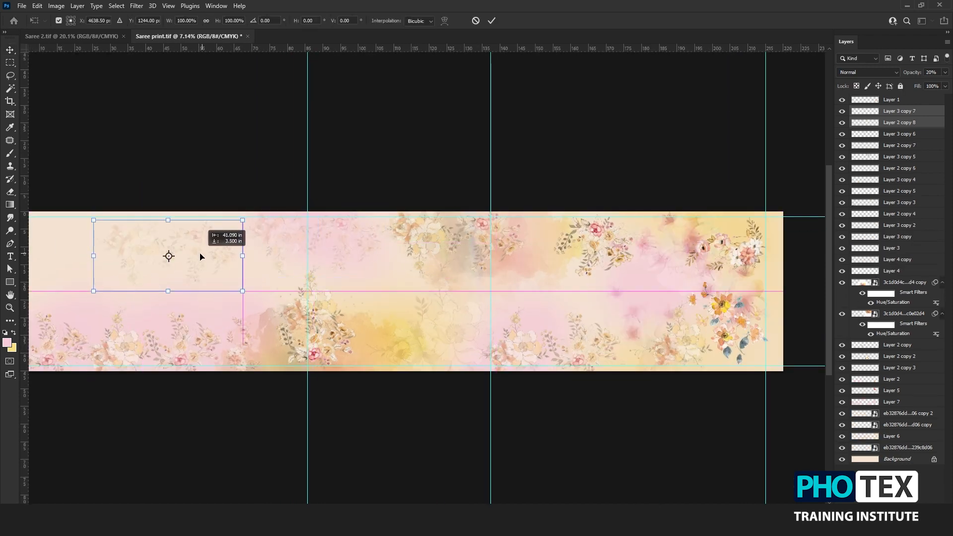
right_click(193, 268)
left_click(219, 476)
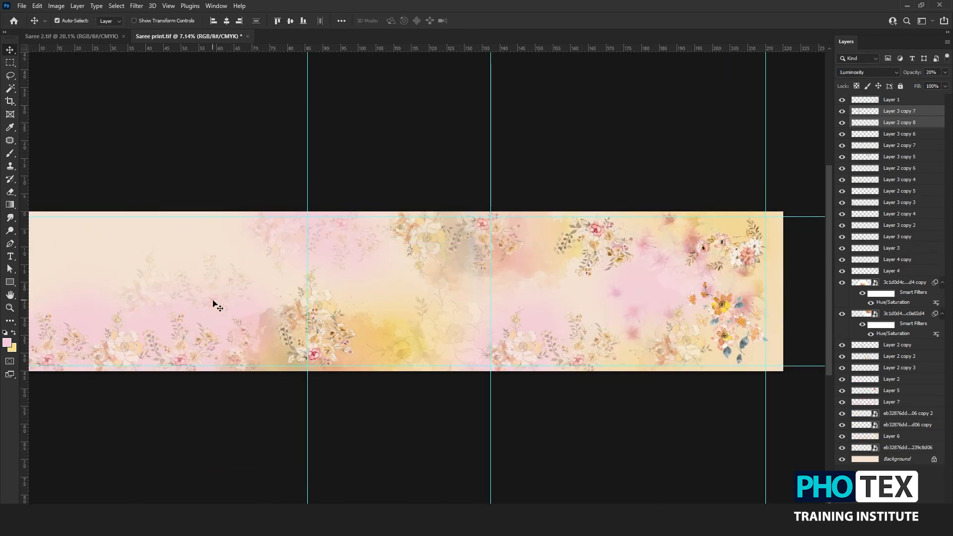
mouse_move(213, 302)
left_mouse_down()
mouse_move(309, 341)
mouse_move(228, 320)
mouse_move(204, 287)
left_mouse_up()
Step: Duplicate the Luminosity flower pair, place the copies near the first section's upper outer corner and reduce their opacity to 12%
key("ctrl+j")
key("ctrl+t")
key("Return")
left_click_drag(314, 343, 298, 341)
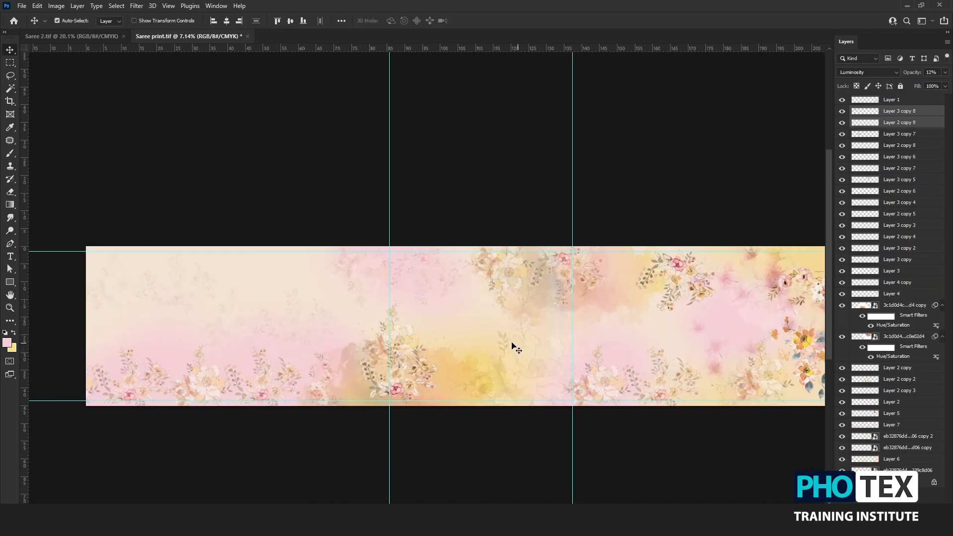
Step: Select both colour splash layers and move them below Layer 2 in the layer stack
left_click(480, 354)
left_click(895, 345, "ctrl")
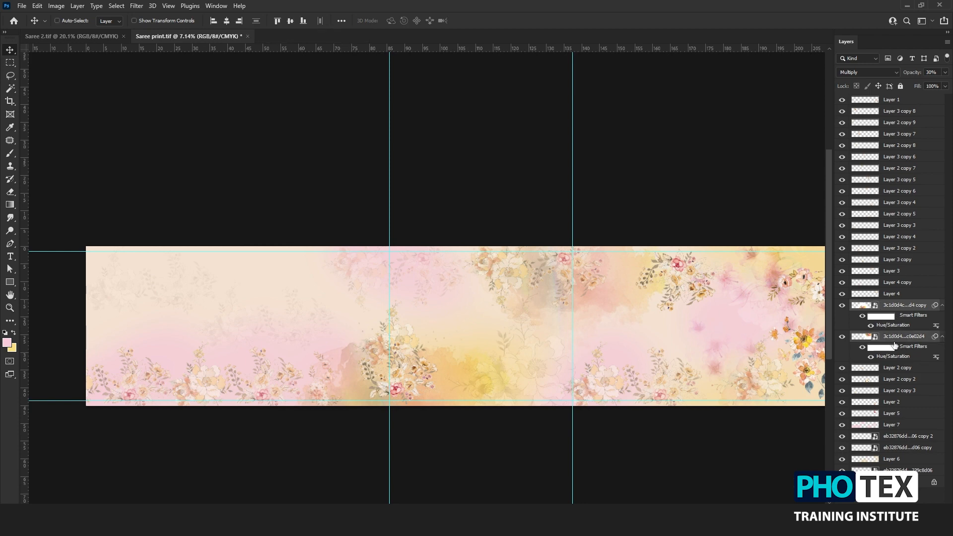
left_click_drag(910, 342, 914, 416)
Step: Duplicate the large Luminosity flower outline past the middle guide towards the poppies and reduce the copy's opacity to 10%
left_click_drag(538, 357, 669, 323)
scroll(668, 323, "up", 2)
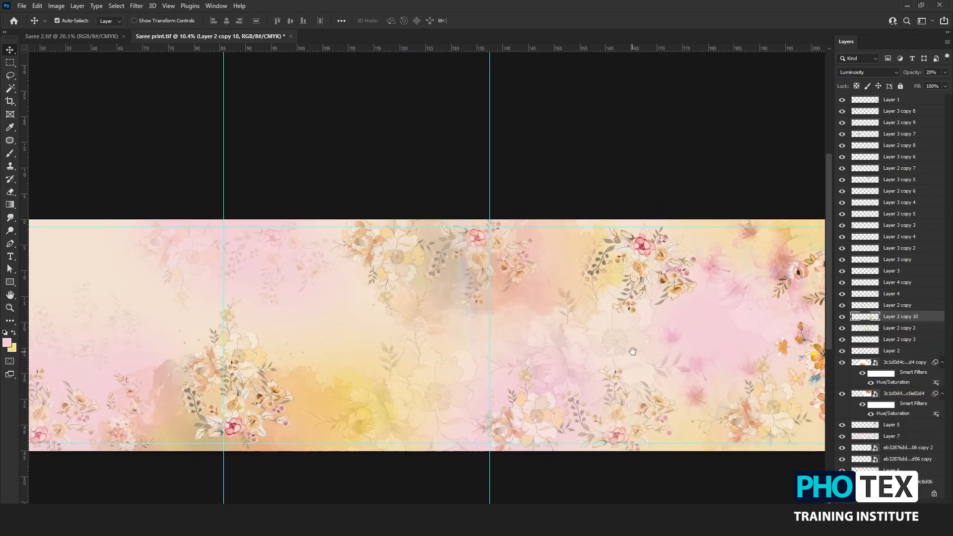
key("1")
key("ctrl+t")
key("Return")
scroll(581, 339, "down", 3)
scroll(745, 370, "up", 3)
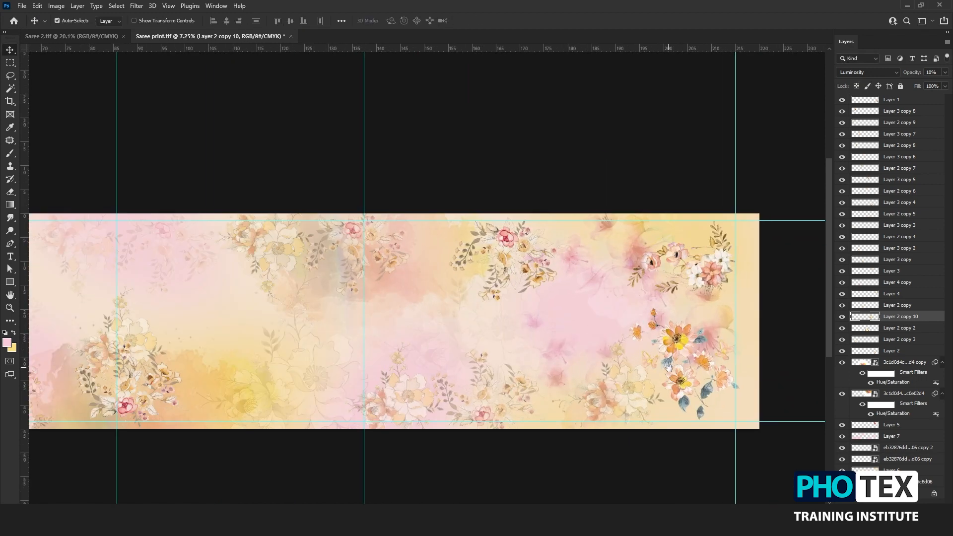
Step: Enlarge the orange poppy cluster on Layer 1 to 138.79% and place it beside the last vertical guide
left_click_drag(663, 330, 663, 343)
key("ctrl+t")
left_click_drag(616, 307, 572, 265)
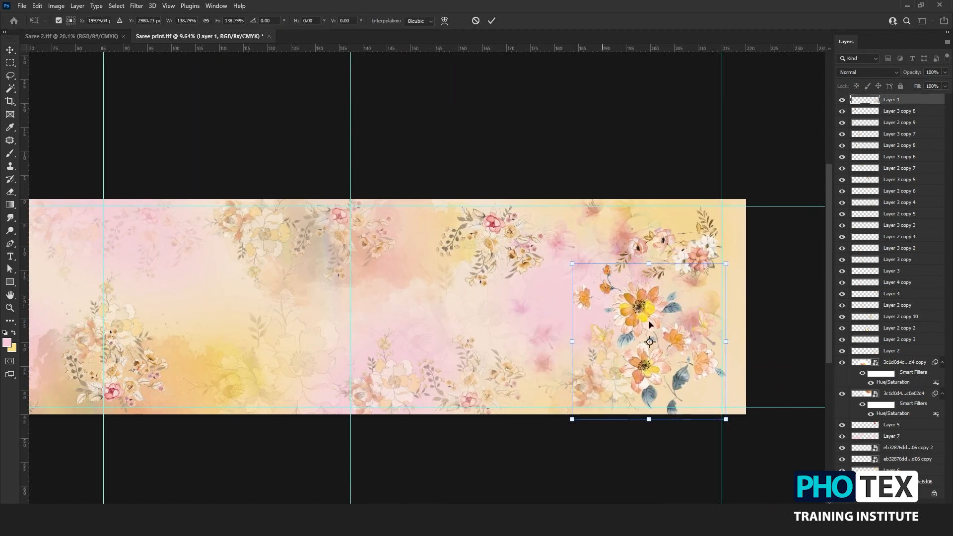
left_click_drag(660, 324, 672, 326)
key("Return")
left_click_drag(697, 387, 695, 380)
key("w")
left_click(695, 379)
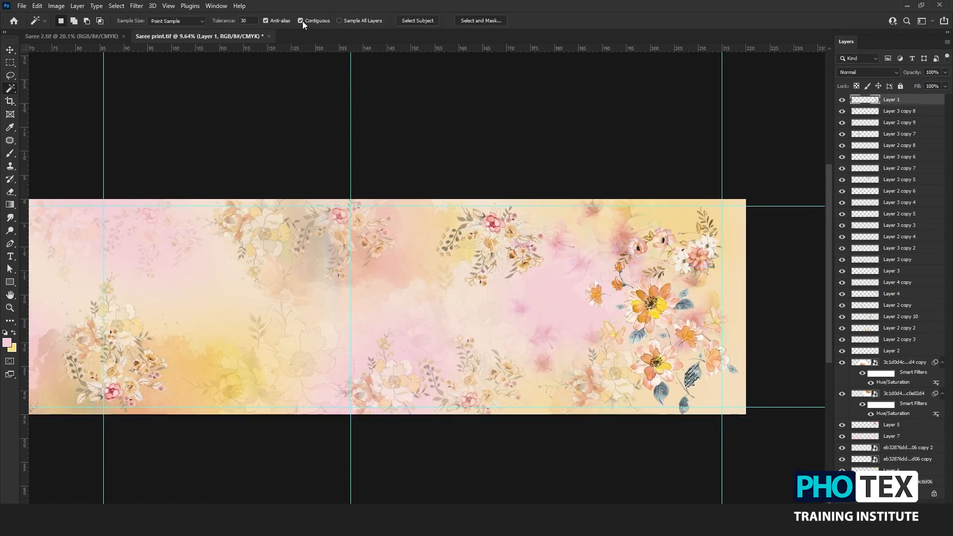
scroll(679, 394, "up", 4)
key("ctrl+d")
Step: Recolour the poppy cluster's blue-green leaves using Replace Color with fuzziness 94, hue -164, saturation +69 and lightness +38
left_click_drag(676, 348, 507, 309)
key("v")
left_click(57, 6)
mouse_move(74, 29)
left_click(179, 243)
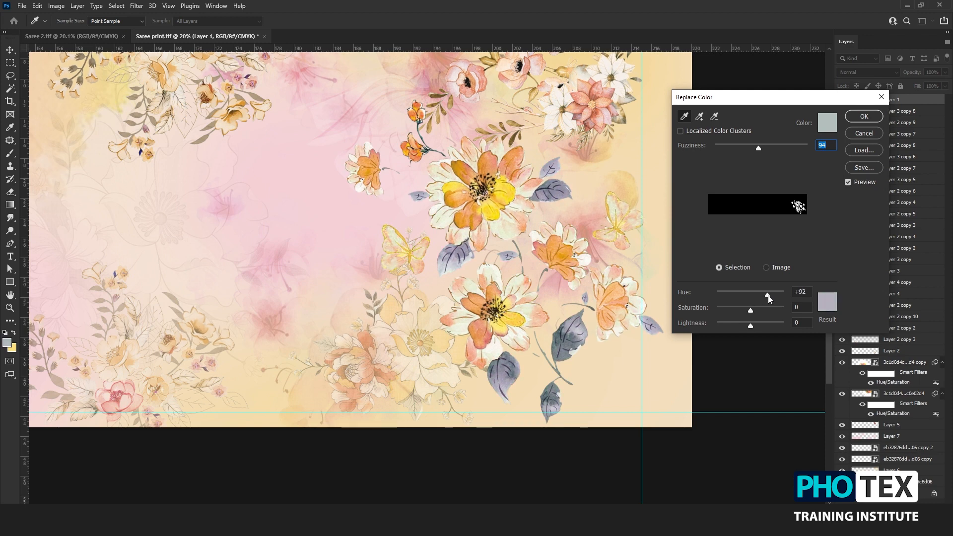
left_click_drag(769, 297, 765, 327)
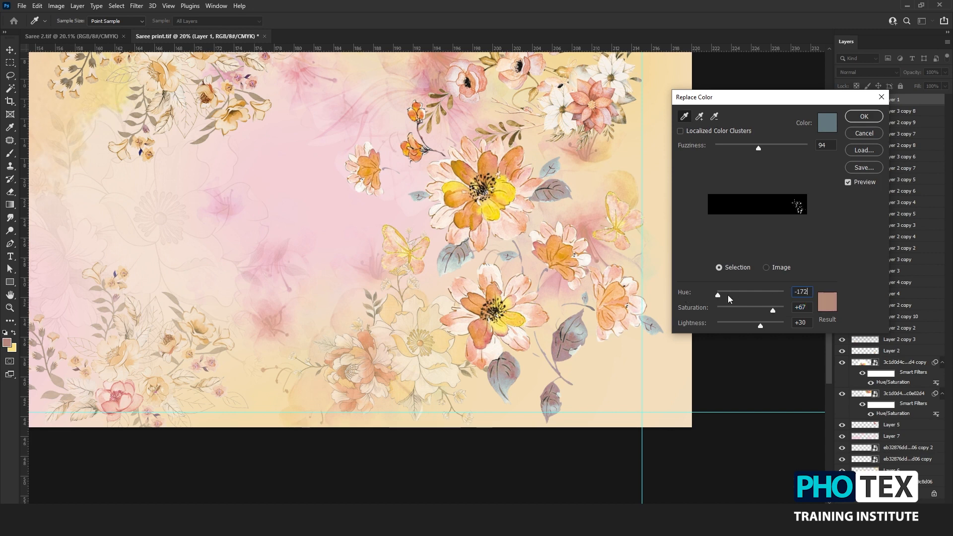
mouse_move(727, 295)
left_mouse_down()
mouse_move(764, 296)
mouse_move(720, 298)
left_mouse_up()
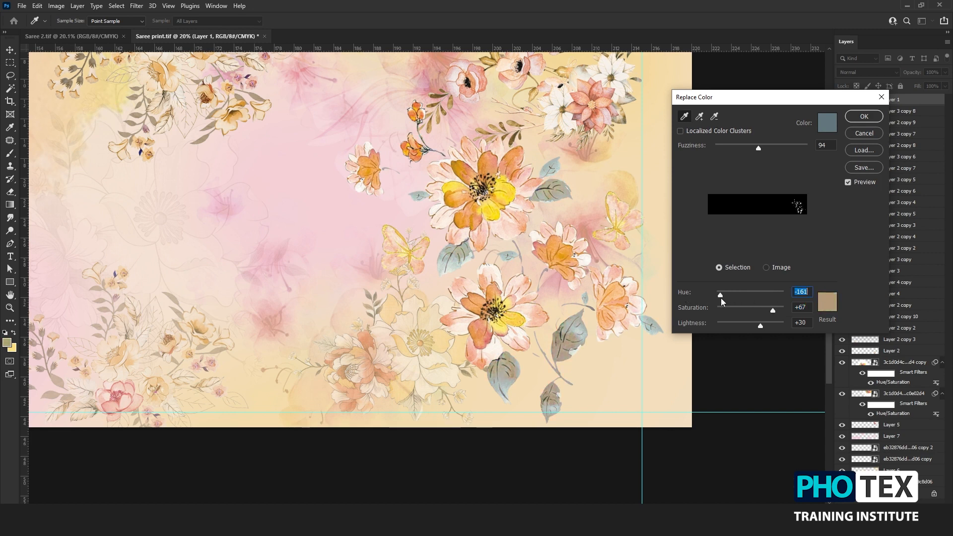
left_click_drag(779, 311, 722, 295)
left_click(591, 361)
left_click_drag(761, 330, 768, 328)
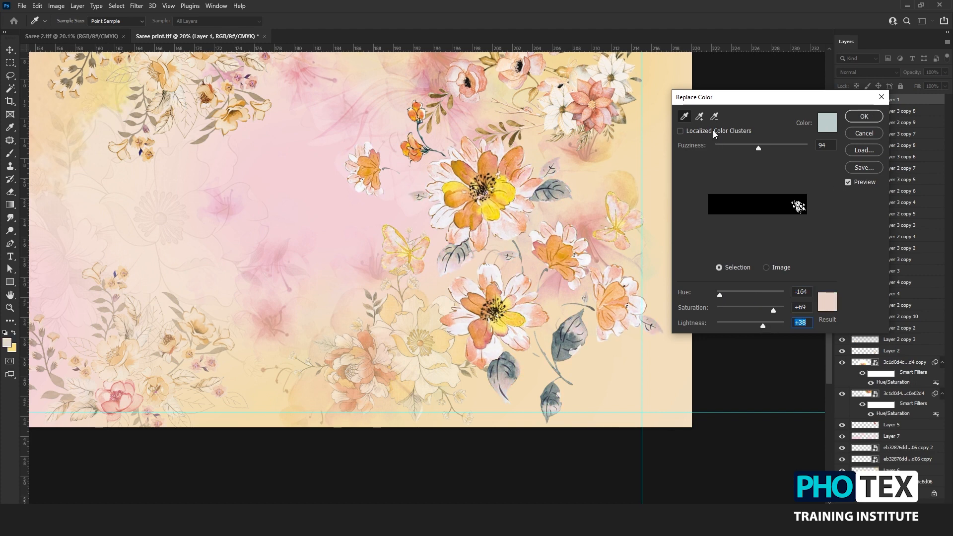
left_click(865, 116)
Step: Select the grey leaves with the Magic Wand and colorize them with hue 48, saturation 50 and lightness +34
key("w")
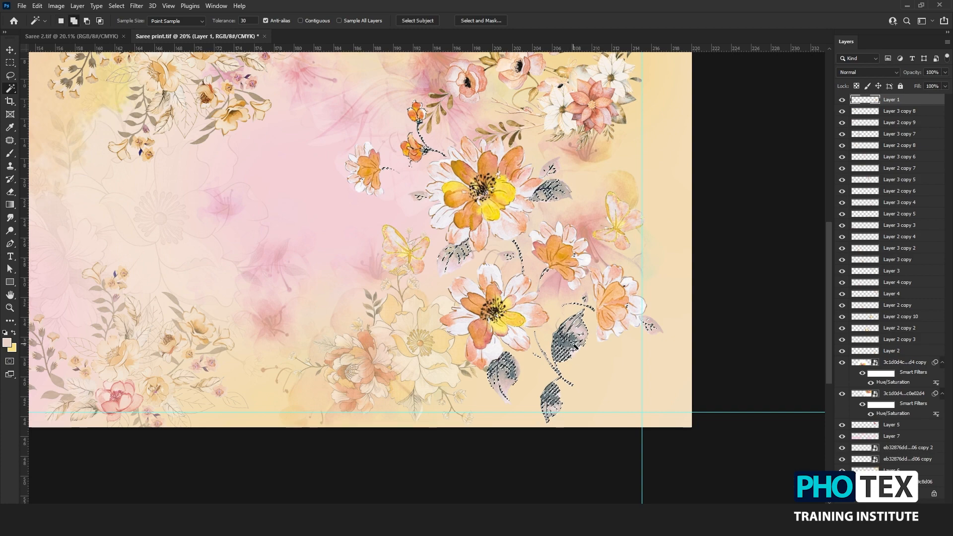
key("ctrl+u")
left_click(877, 342)
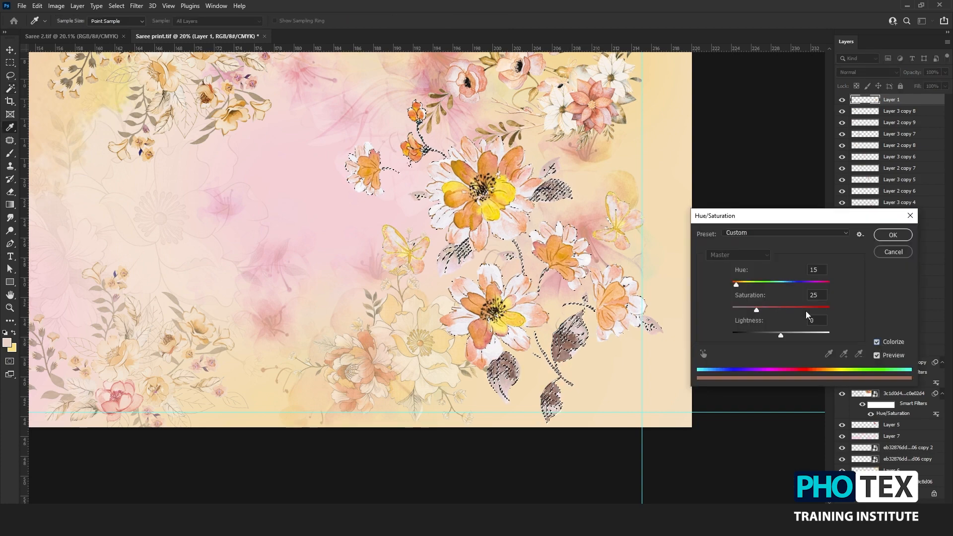
mouse_move(736, 285)
left_mouse_down()
mouse_move(766, 286)
mouse_move(748, 287)
left_mouse_up()
left_click_drag(757, 311, 798, 336)
left_click_drag(749, 286, 746, 286)
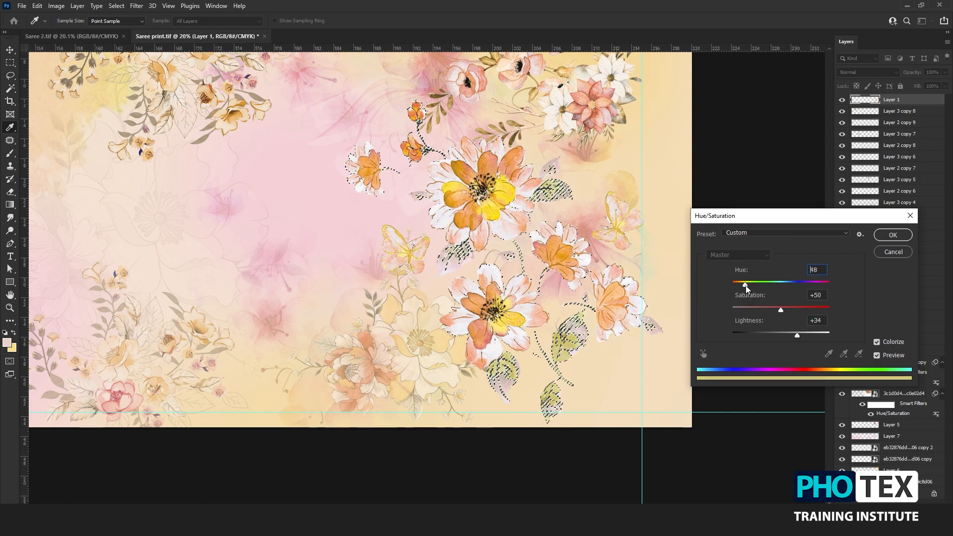
left_click(893, 235)
key("ctrl+d")
key("w")
left_click(604, 366)
key("ctrl+d")
Step: Duplicate the faded flower cluster twice along the lower border, placing one copy on each side of the tall bouquet
scroll(497, 337, "down", 4)
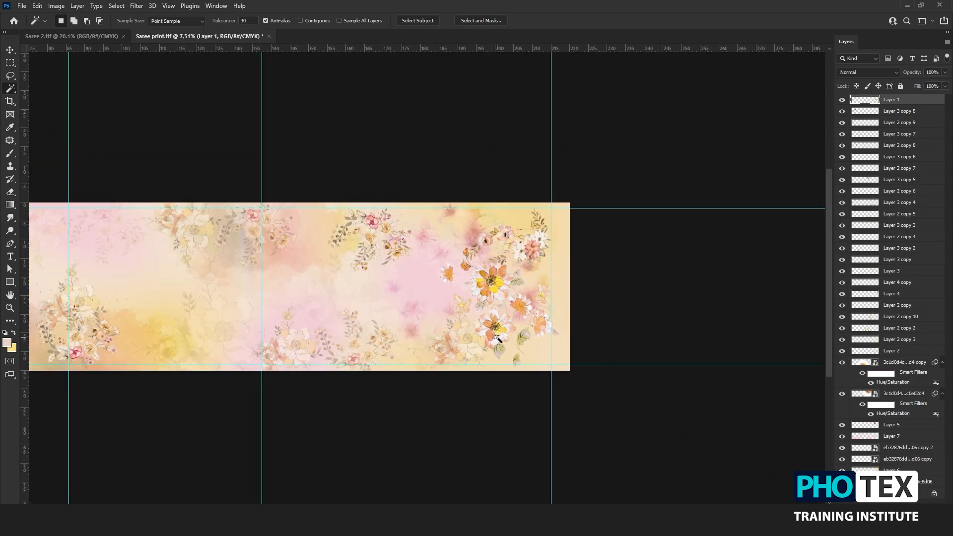
key("v")
left_click_drag(499, 329, 649, 293)
left_click_drag(649, 293, 573, 311)
left_click_drag(251, 361, 304, 349)
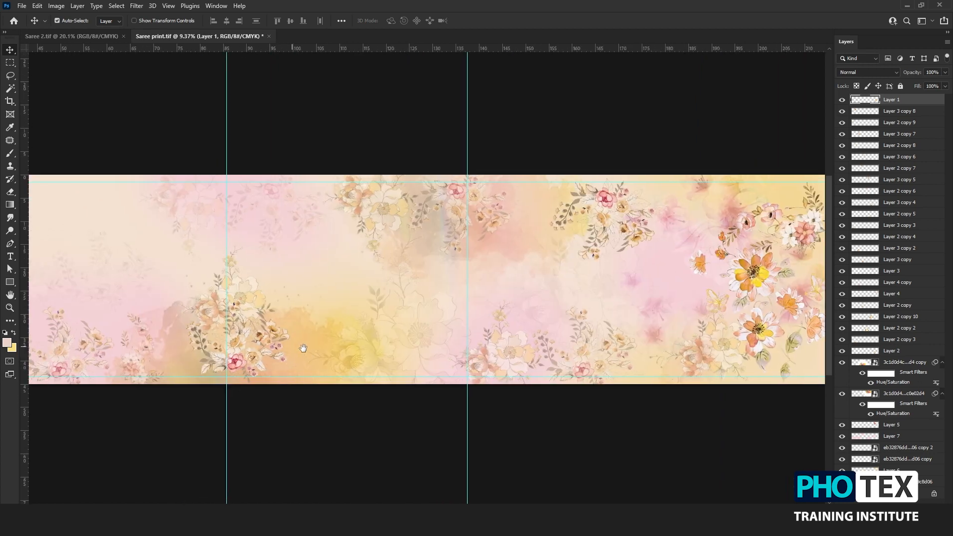
left_click_drag(509, 357, 456, 368, "alt")
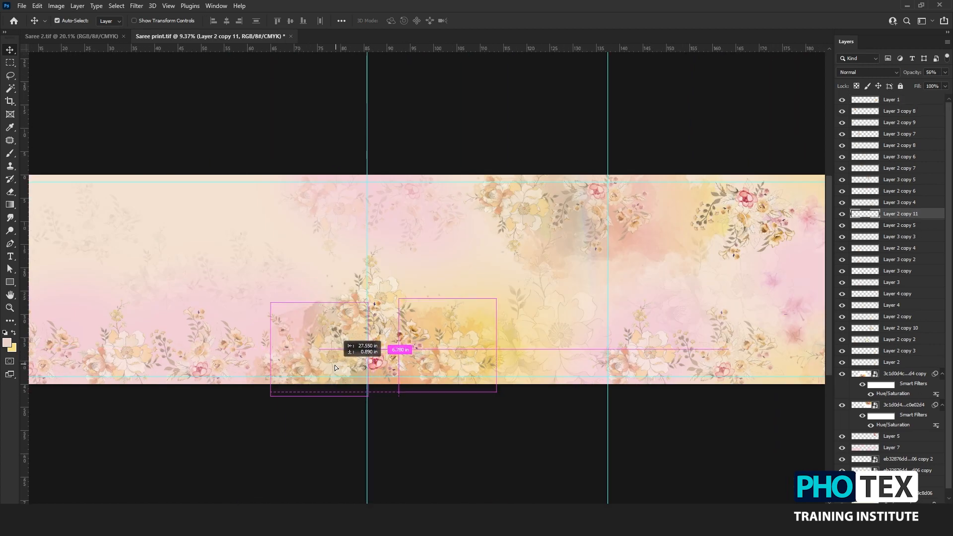
left_click_drag(334, 367, 324, 365, "alt")
key("4")
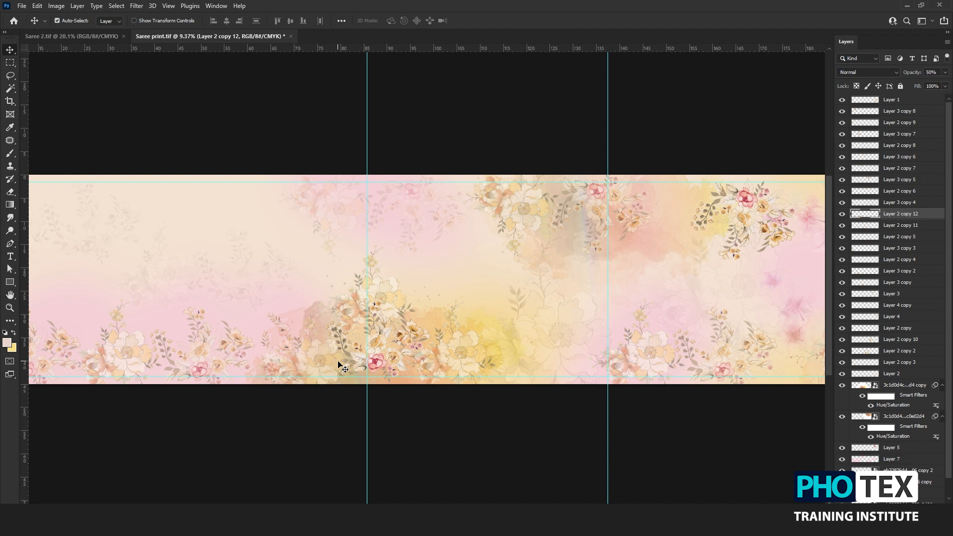
scroll(338, 365, "down", 5)
scroll(658, 314, "up", 5)
Step: Duplicate the faded Layer 2 cluster to the upper border near the poppies and flip the copy vertically
left_click_drag(657, 314, 573, 323)
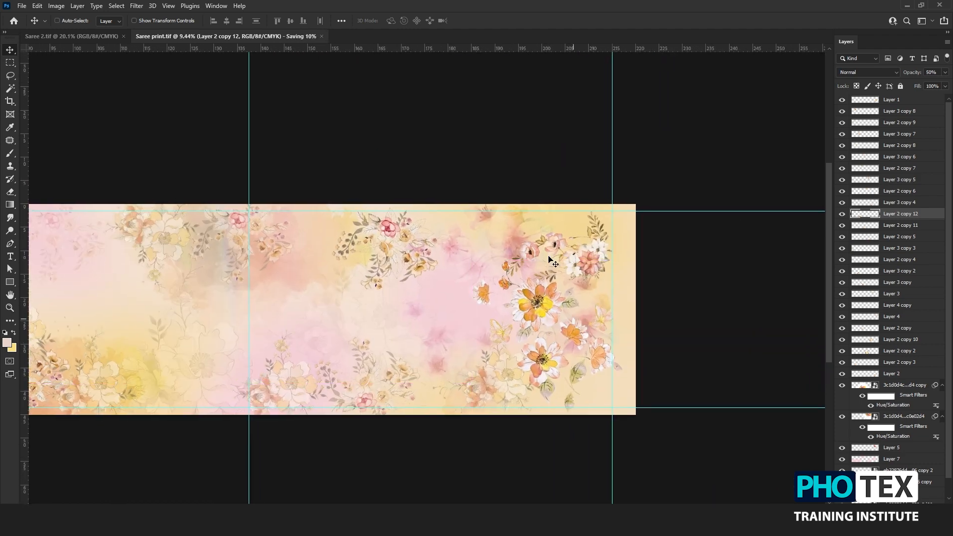
left_click_drag(550, 263, 483, 249, "alt")
key("ctrl+t")
right_click(472, 241)
left_click(496, 442)
key("Return")
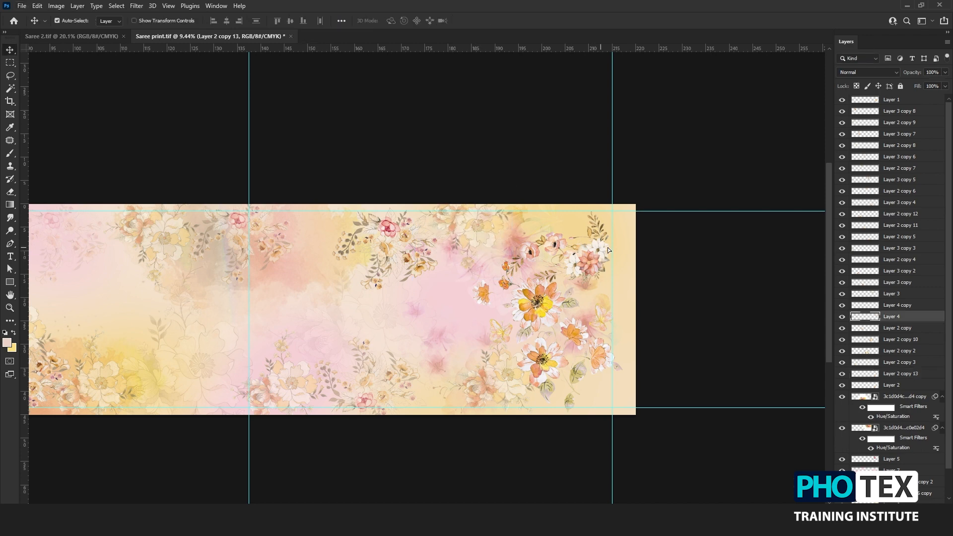
Step: Shift the white-flower, poppy and Layer 2 clusters slightly around the last vertical guide and save the print file
left_click_drag(610, 249, 610, 246)
left_click_drag(598, 358, 611, 361)
left_click_drag(511, 381, 507, 379)
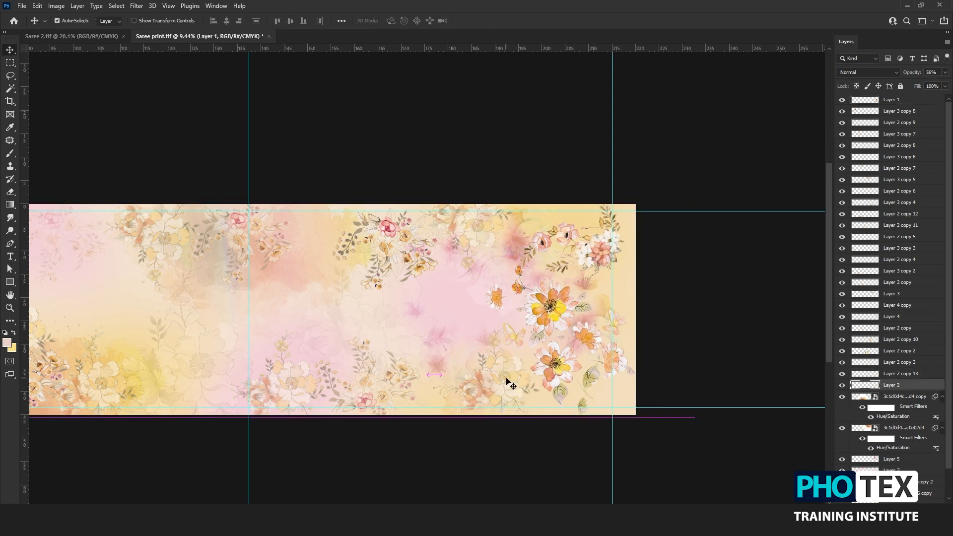
scroll(551, 366, "down", 5)
key("ctrl+s")
key("ctrl+0")
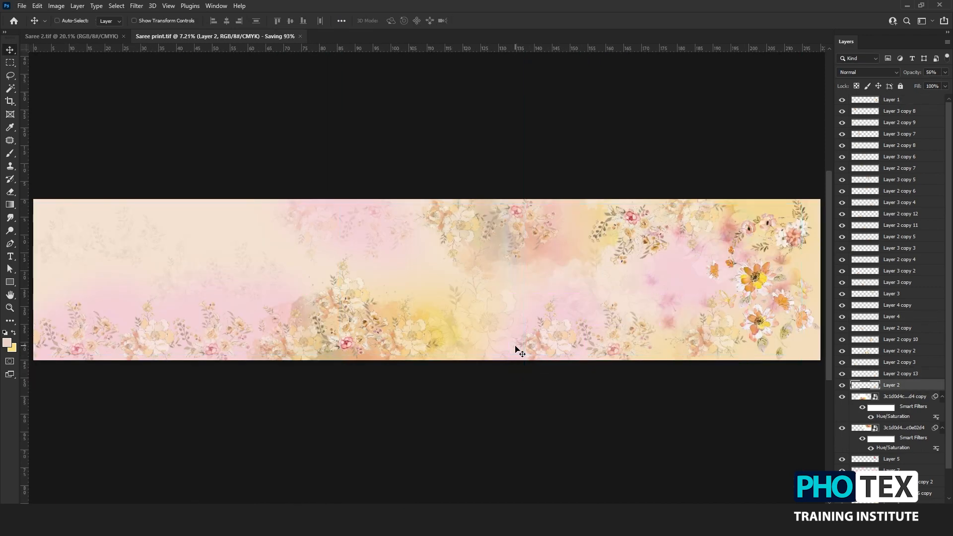
key("Tab")
key("ctrl+0")
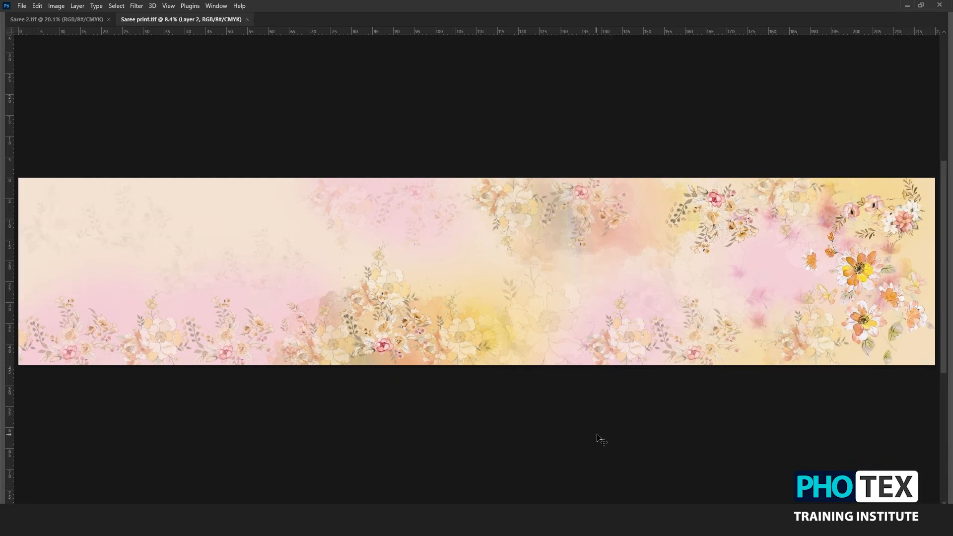
Step: Copy the complete merged print into Saree 2.tif and place it at 44.13% scale over the lower half of the photo
key("Tab")
scroll(543, 419, "down", 3)
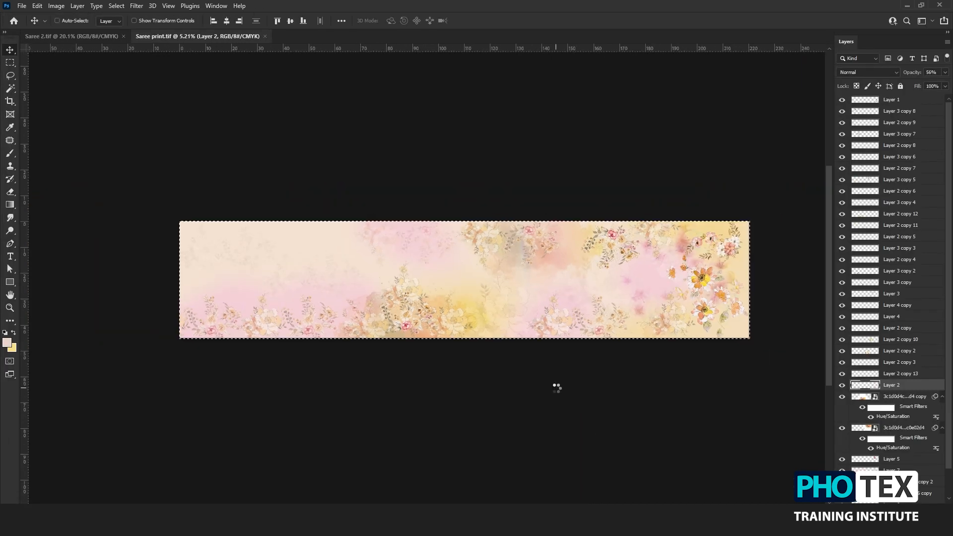
left_click(80, 37)
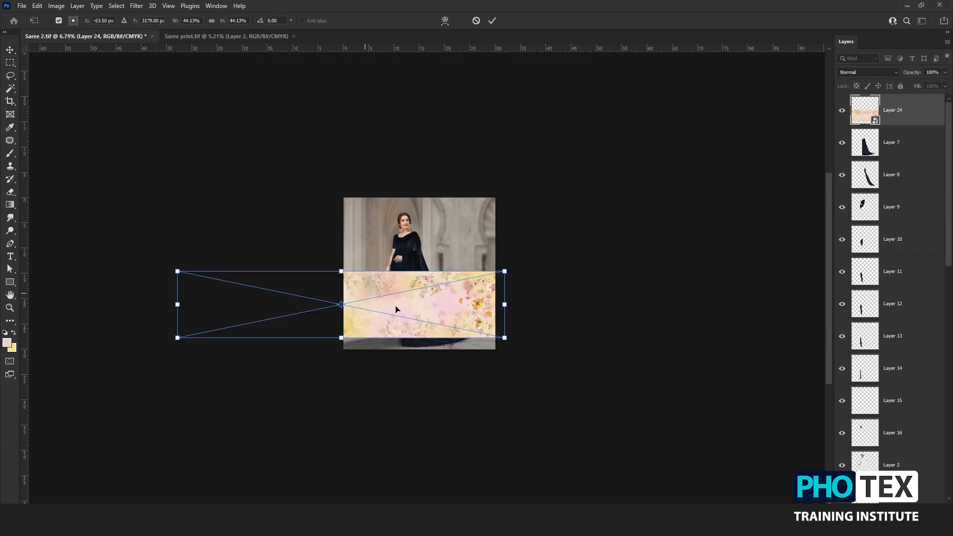
left_click_drag(471, 304, 447, 312)
key("Return")
Step: Copy the print's poppy end section from Layer 24 to a new layer and hide the new layer
scroll(410, 319, "up", 3)
key("m")
left_click_drag(572, 382, 479, 332)
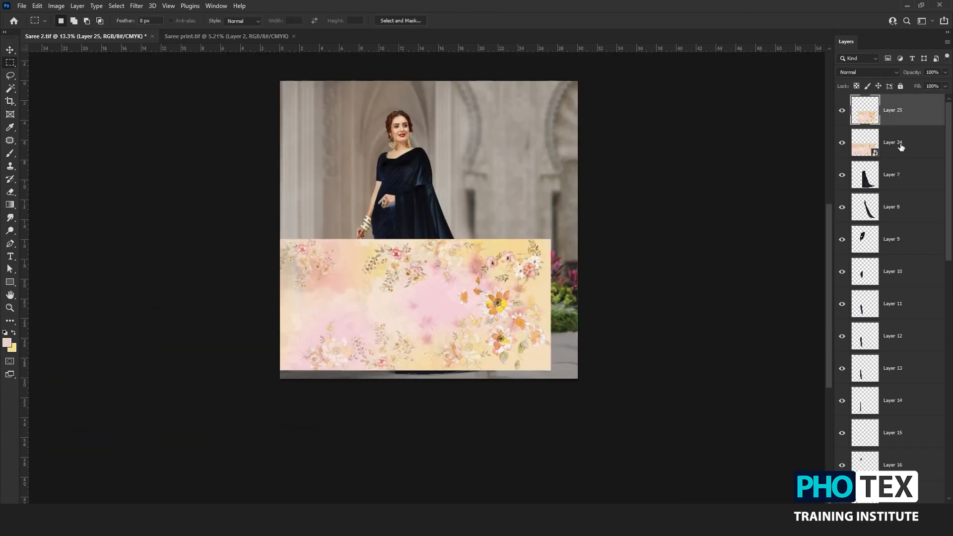
left_click(902, 147)
left_click(842, 110)
Step: Shift Layer 24 to copy the print's middle section to a new layer, and name the hidden section copies 1 and 2
key("ctrl+t")
left_click_drag(456, 286, 560, 278)
key("Return")
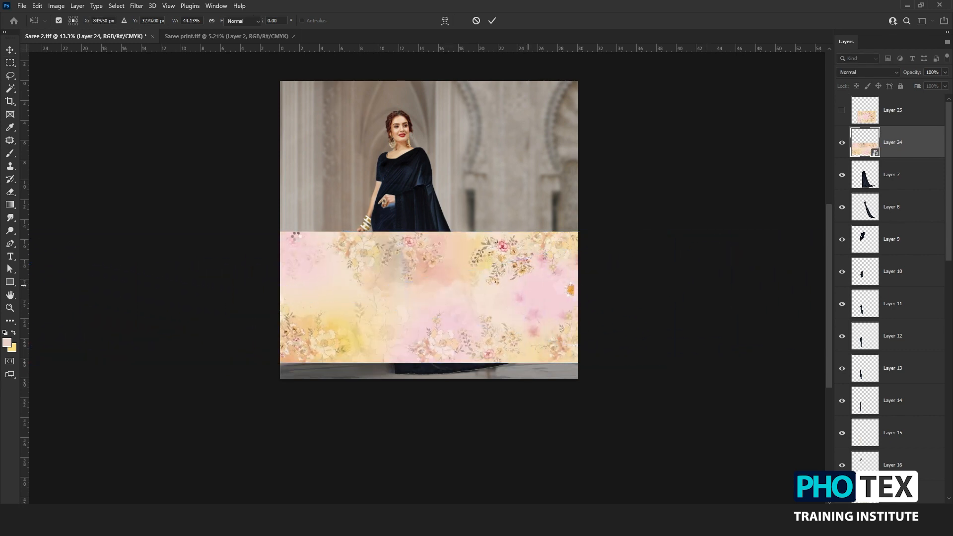
left_click_drag(311, 225, 319, 255)
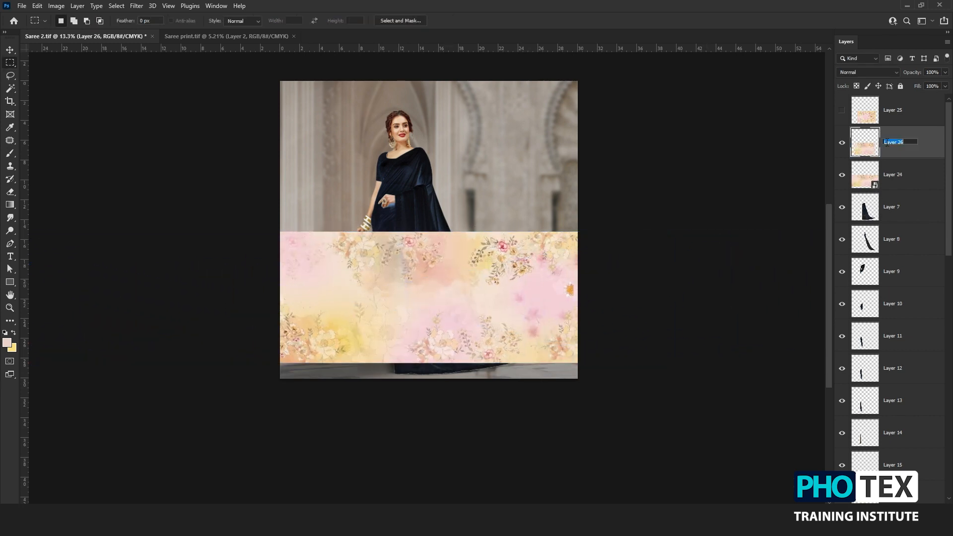
double_click(894, 109)
left_click(842, 143)
Step: Shift Layer 24 to the print's opening section, copy that section to a new layer and hide Layer 24
left_click(894, 175)
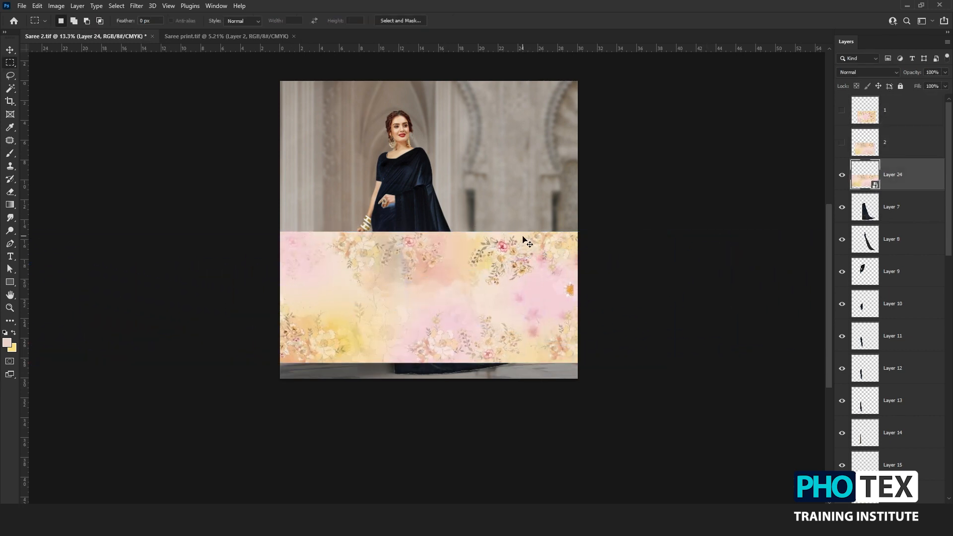
key("ctrl+t")
key("ctrl+minus")
key("Return")
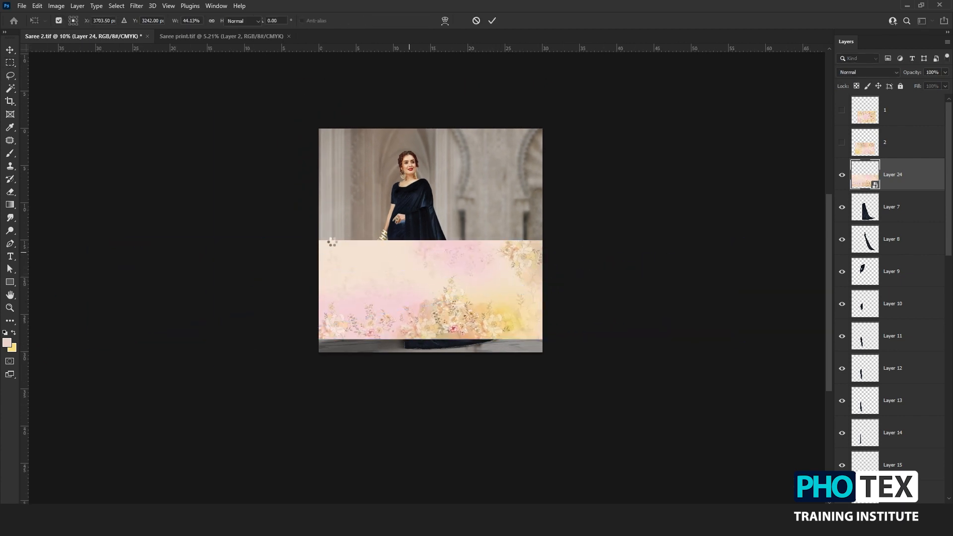
left_click_drag(324, 236, 384, 303)
key("ctrl+j")
left_click(847, 212)
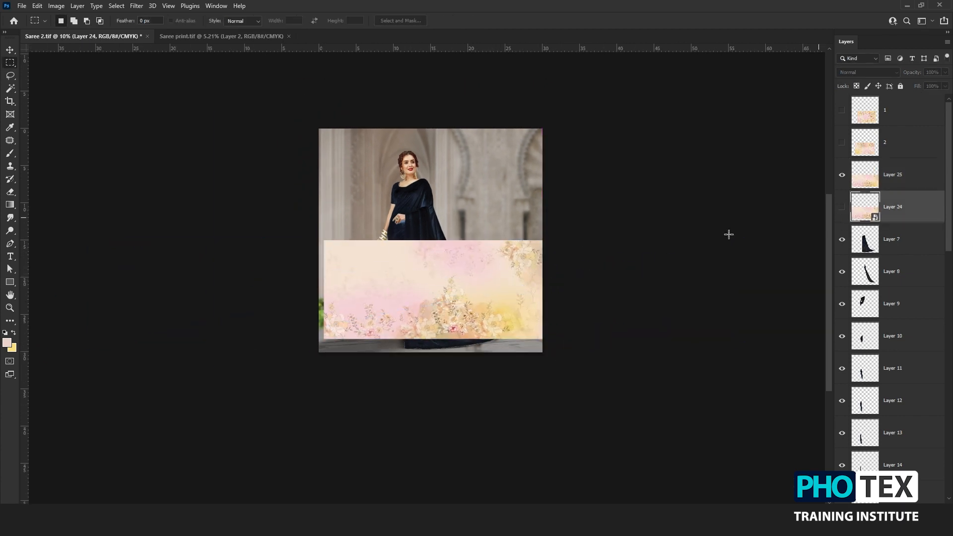
Step: Move Layer 25 directly above Layer 12 and clip it to Layer 12
key("v")
scroll(389, 288, "up", 3)
left_click(474, 304)
left_click_drag(905, 181, 902, 368)
left_click(918, 384, "alt")
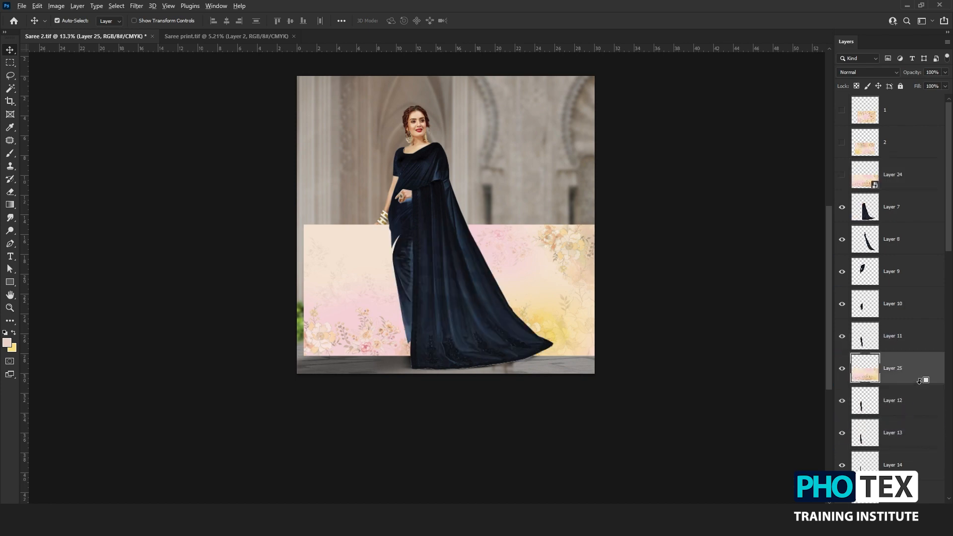
Step: Position the clipped Layer 25 print so its floral border falls along the hem of the Layer 12 skirt pleat
key("ctrl+t")
scroll(515, 292, "up", 5)
left_click_drag(506, 296, 397, 307)
left_click_drag(332, 344, 438, 355)
left_click_drag(437, 356, 416, 375)
key("Return")
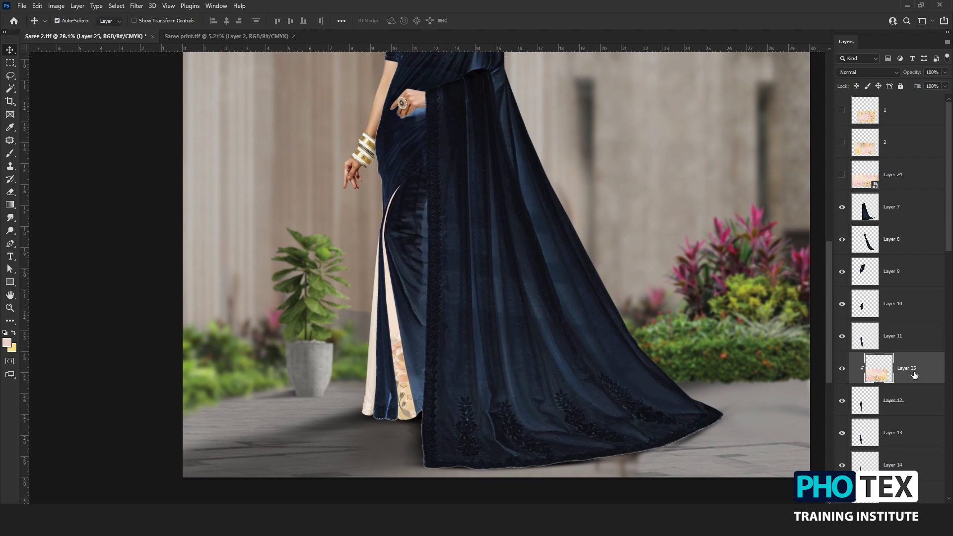
Step: Duplicate Layer 25 above Layer 13 as a clipped layer and align its floral border with that pleat's hem
left_click_drag(912, 375, 910, 435)
key("ctrl+t")
left_click_drag(491, 376, 451, 398)
key("Return")
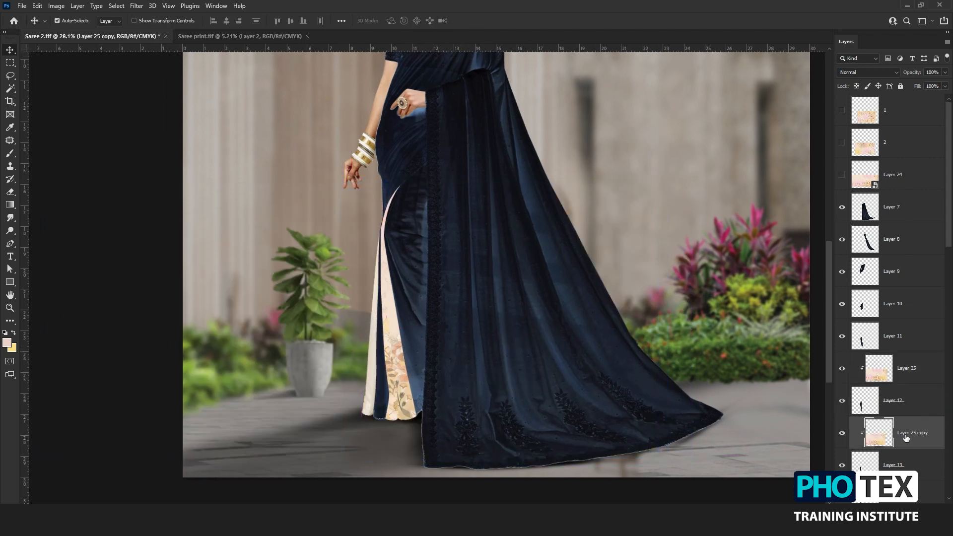
Step: Duplicate the clipped print above Layer 14, clip it there and align its flowers with that pleat's hem
scroll(906, 438, "down", 2)
left_click_drag(911, 377, 916, 420)
left_click(919, 448, "alt")
key("ctrl+t")
left_click_drag(524, 344, 439, 352)
key("Return")
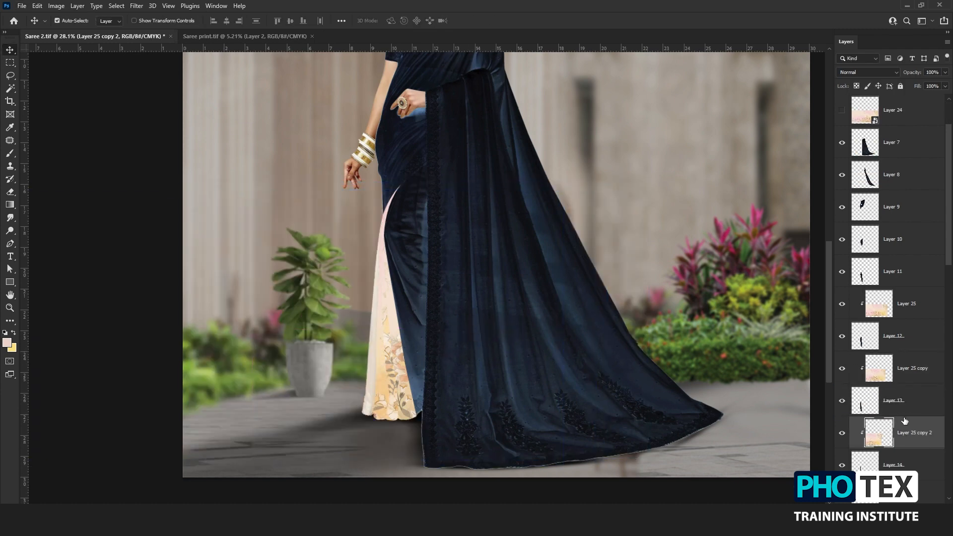
Step: Duplicate Layer 25 above Layer 11, clip it to Layer 11 and position the print on the inner pleat
scroll(908, 382, "down", 2)
scroll(913, 242, "up", 2)
left_click_drag(907, 305, 898, 257)
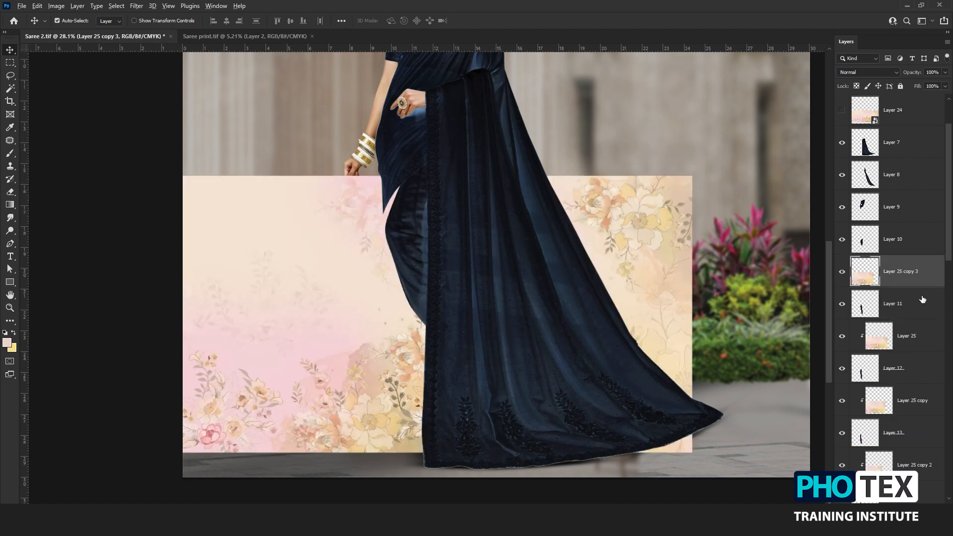
left_click(922, 288, "alt")
key("ctrl+t")
left_click_drag(412, 364, 436, 368)
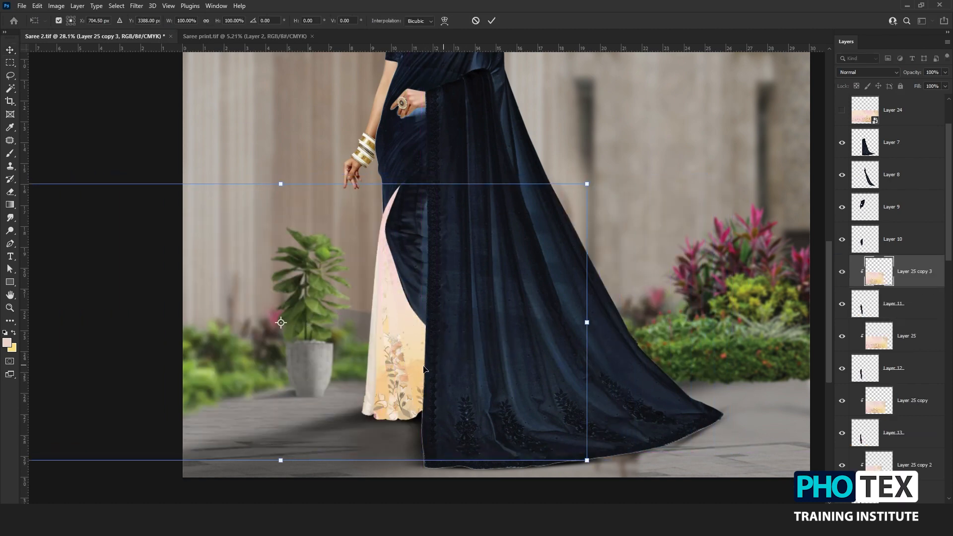
key("Return")
Step: Duplicate the print layer above Layer 15 and clip the copy to Layer 15
scroll(372, 407, "up", 5)
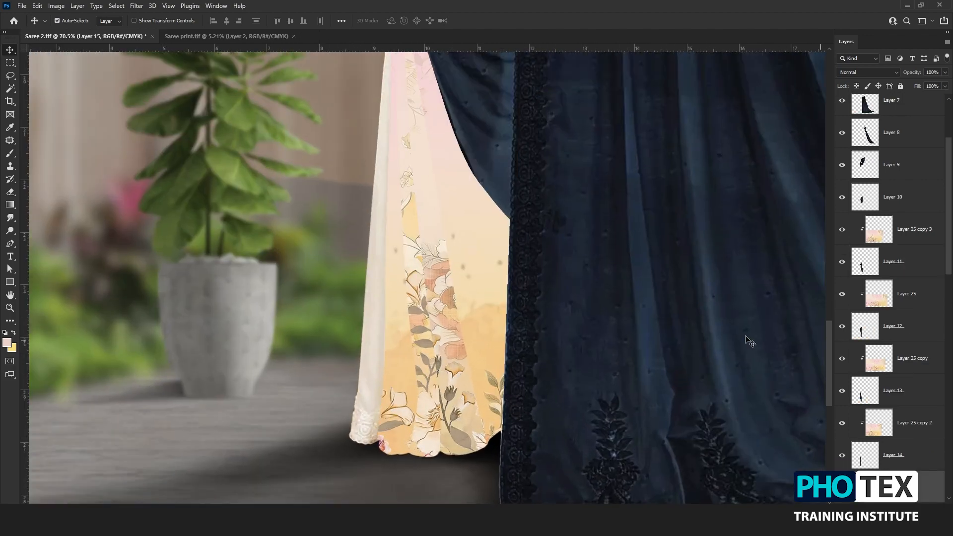
scroll(747, 341, "down", 5)
left_click_drag(913, 425, 904, 470)
scroll(911, 447, "down", 3)
left_click(918, 406, "alt")
Step: Reposition the Layer 25 copy 4 print so its floral border fits the outermost skirt pleat
left_click(910, 421)
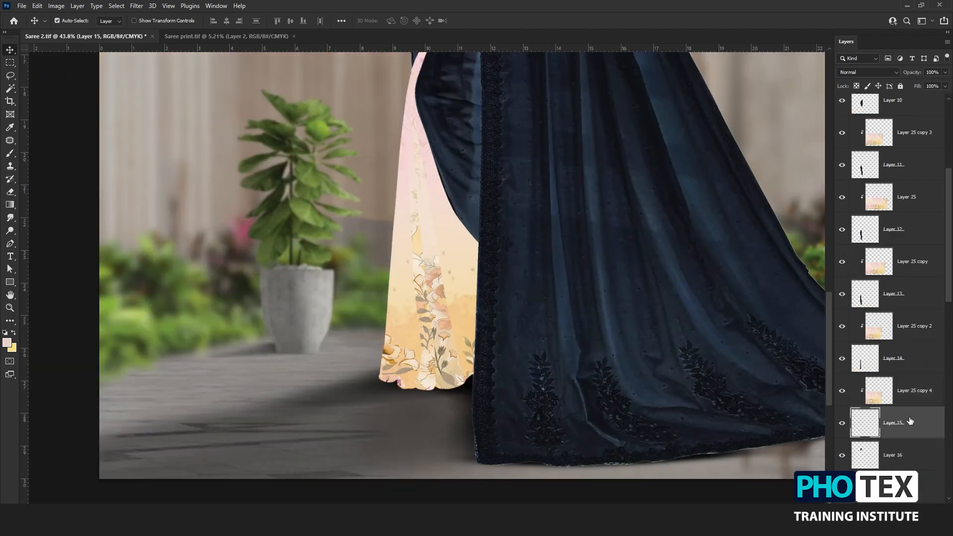
left_click(922, 398)
key("ctrl+t")
left_click_drag(502, 326, 551, 331)
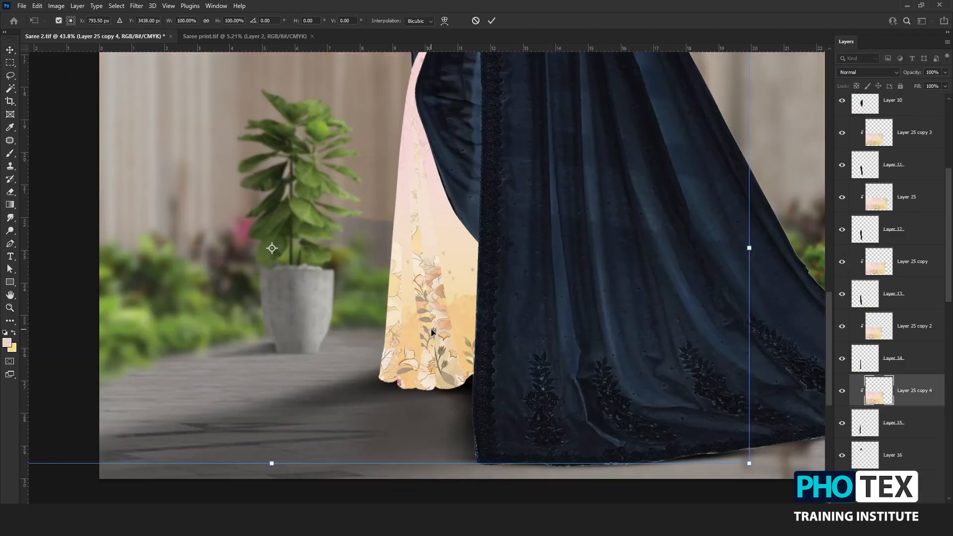
left_click_drag(431, 327, 523, 342)
key("Return")
scroll(447, 342, "down", 5)
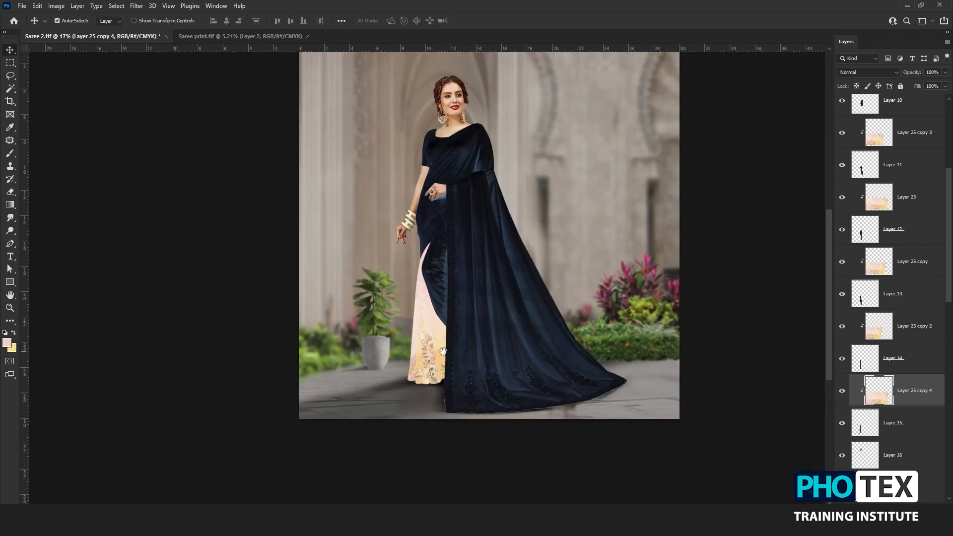
Step: Duplicate Layer 25 copy 3 above Layer 10, clip the copy to Layer 10 and position its print on the pleat
scroll(419, 341, "up", 2)
left_click(426, 290)
scroll(906, 262, "up", 4)
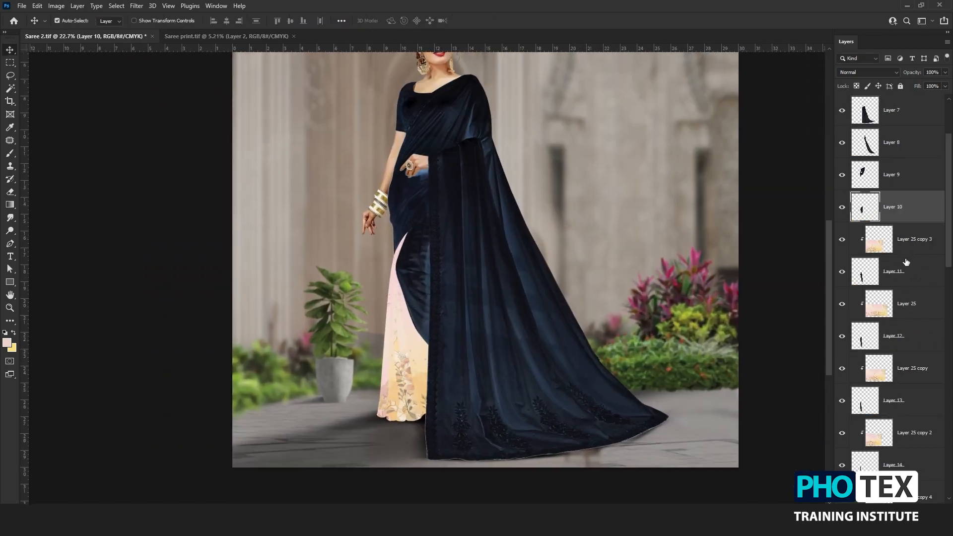
left_click_drag(906, 263, 911, 228)
key("ctrl+alt+g")
key("ctrl+t")
left_click_drag(433, 268, 454, 279)
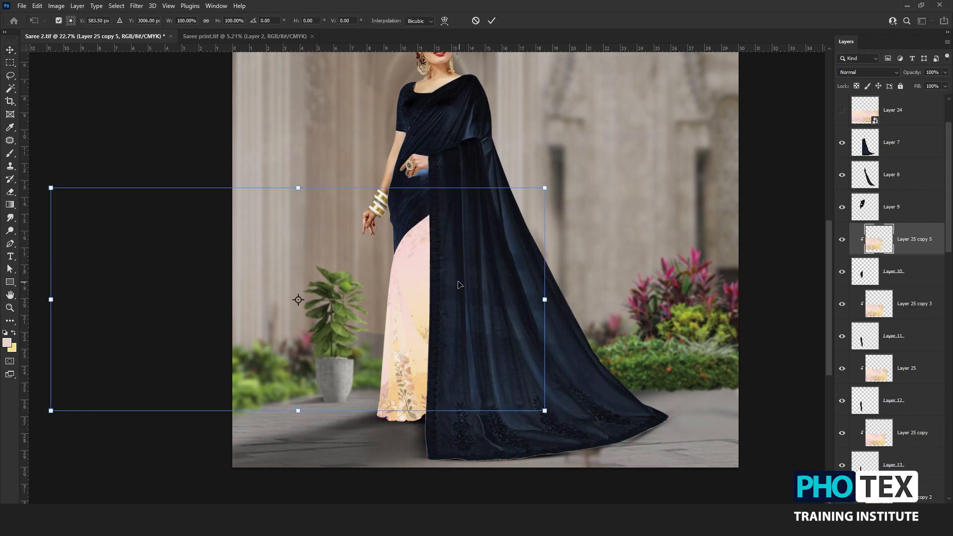
key("Return")
Step: Place print layer 1 above Layer 7, clip it there, make it visible and rotate it about 75° along the drape
scroll(899, 153, "up", 3)
left_click_drag(900, 115, 898, 192)
left_click(917, 189, "alt")
left_click(842, 175)
key("ctrl+t")
scroll(501, 213, "down", 3)
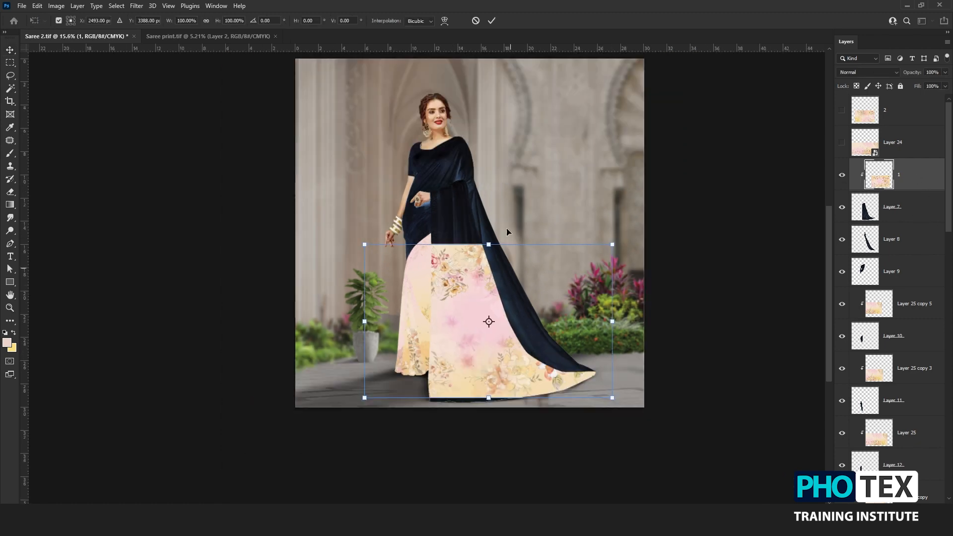
left_click_drag(508, 232, 541, 292)
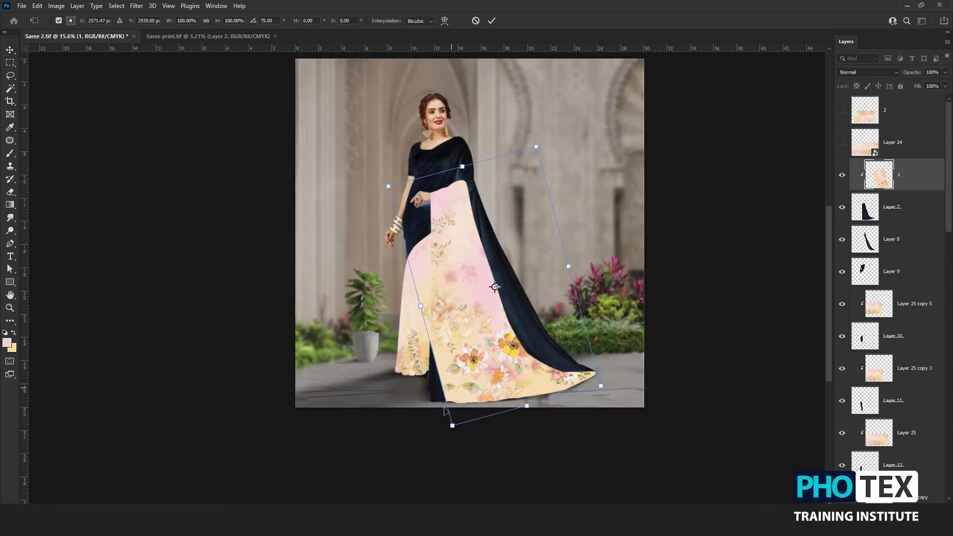
Step: Warp the layer 1 print so its edges follow the front drape from the waist to the trailing hem
right_click(489, 139)
left_click(501, 206)
left_click_drag(453, 427, 497, 391)
left_click_drag(406, 192, 443, 188)
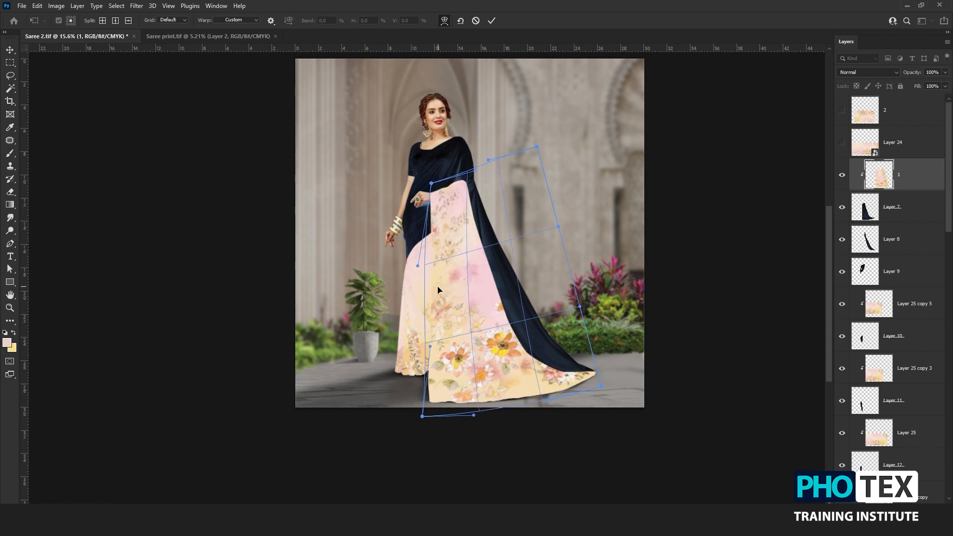
left_click_drag(438, 290, 444, 288)
left_click_drag(538, 219, 484, 184)
left_click_drag(531, 290, 519, 298)
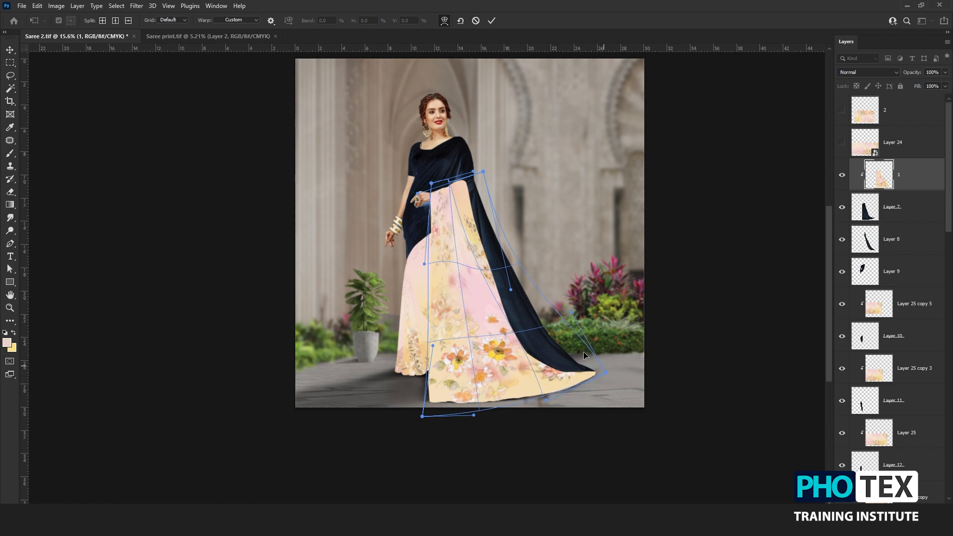
left_click_drag(585, 354, 568, 350)
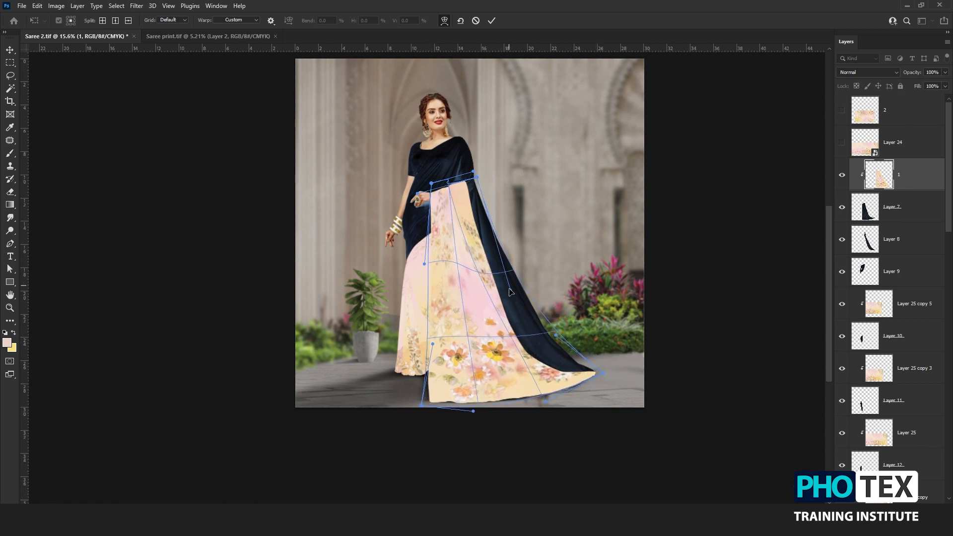
Step: Duplicate print layer 1 above Layer 8, clip the copy to Layer 8 and position it on the drape's outer fold
left_click_drag(898, 183, 903, 224)
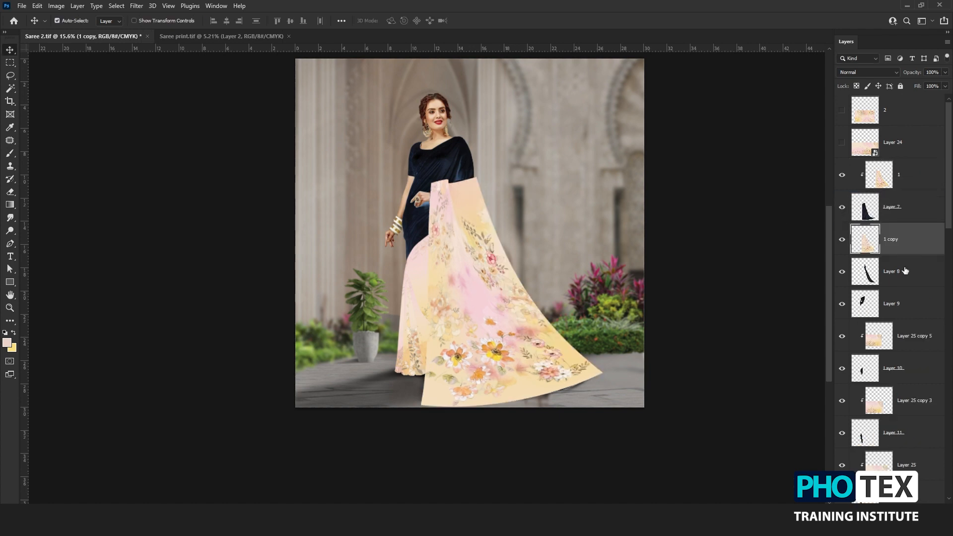
left_click(914, 255, "alt")
key("ctrl+t")
scroll(539, 300, "up", 3)
mouse_move(553, 350)
left_mouse_down()
mouse_move(560, 342)
mouse_move(568, 354)
mouse_move(550, 359)
left_mouse_up()
key("Return")
Step: Warp the layer 1 print again, shifting its flowers outward to line up with the print on the outer fold
left_click(913, 185)
key("ctrl+t")
right_click(551, 274)
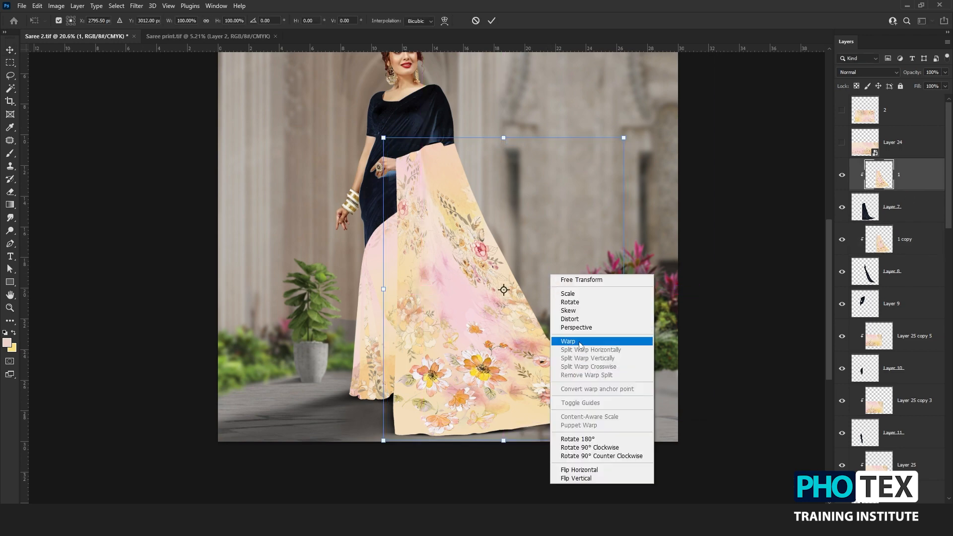
left_click(567, 340)
left_click_drag(448, 257, 461, 257)
left_click_drag(453, 215, 464, 219)
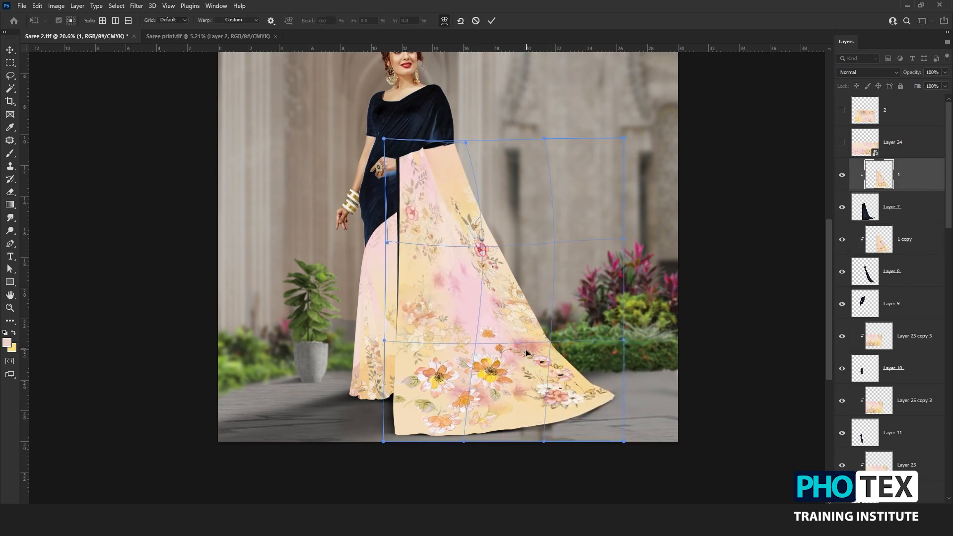
left_click_drag(525, 351, 530, 352)
left_click_drag(584, 392, 586, 394)
left_click_drag(614, 389, 612, 391)
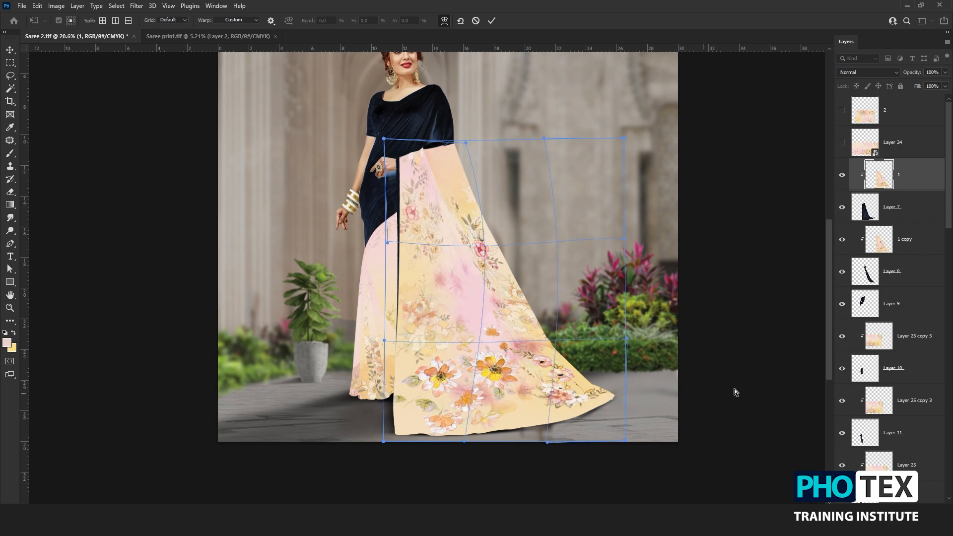
key("Return")
Step: Warp the inner edge of the layer 1 print outward to cover the dark gap along the front drape
scroll(447, 233, "down", 1)
left_click_drag(441, 229, 490, 249)
scroll(495, 251, "up", 3)
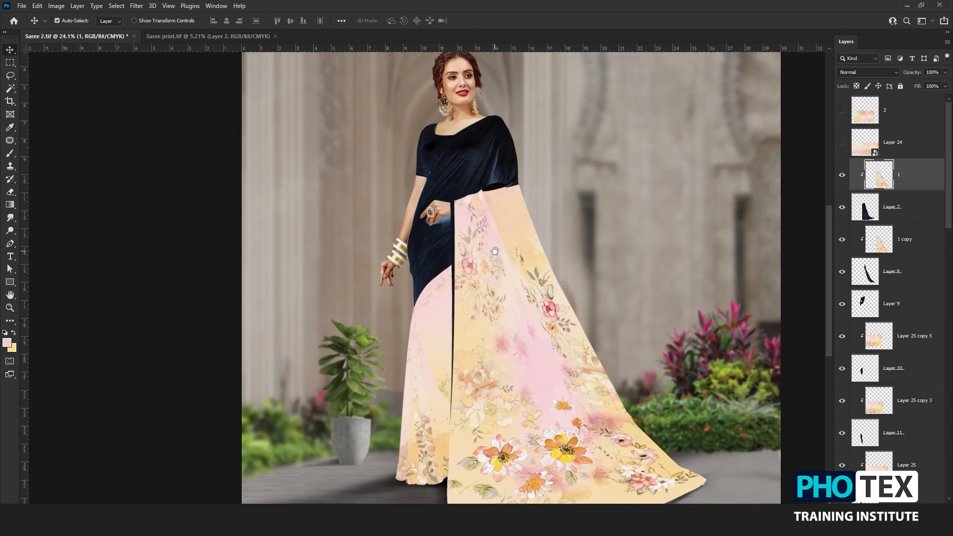
key("ctrl+t")
right_click(469, 273)
left_click(497, 314)
scroll(447, 422, "down", 2)
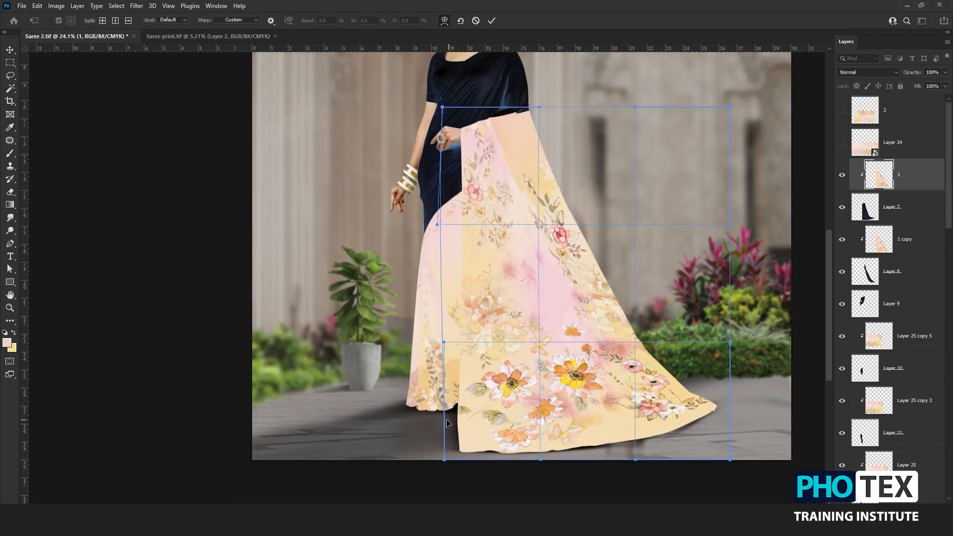
key("Return")
Step: Place print layer 2 above Layer 9, clip it there, make it visible and rotate it diagonally across the torso
scroll(510, 354, "down", 2)
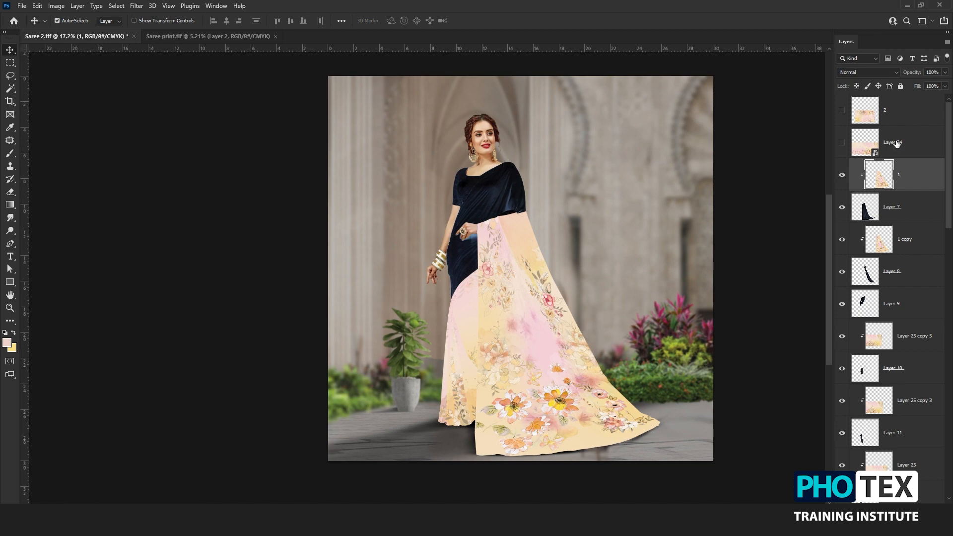
left_click_drag(901, 117, 921, 288)
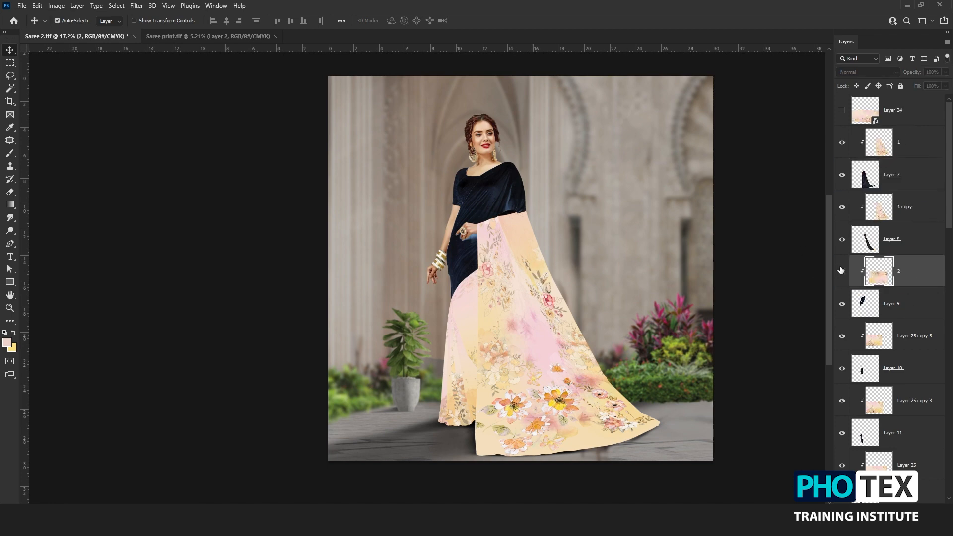
left_click(841, 271)
key("ctrl+t")
left_click_drag(546, 279, 508, 172)
left_click_drag(489, 127, 409, 147)
left_click_drag(537, 208, 598, 186)
left_click_drag(594, 64, 612, 71)
left_click_drag(558, 221, 548, 240)
Step: Warp the layer 2 print to curve around the torso and hip and cover the whole Layer 9 section
right_click(505, 249)
left_click(525, 325)
left_click_drag(518, 345, 498, 316)
left_click_drag(449, 348, 448, 304)
left_click_drag(546, 242, 517, 249)
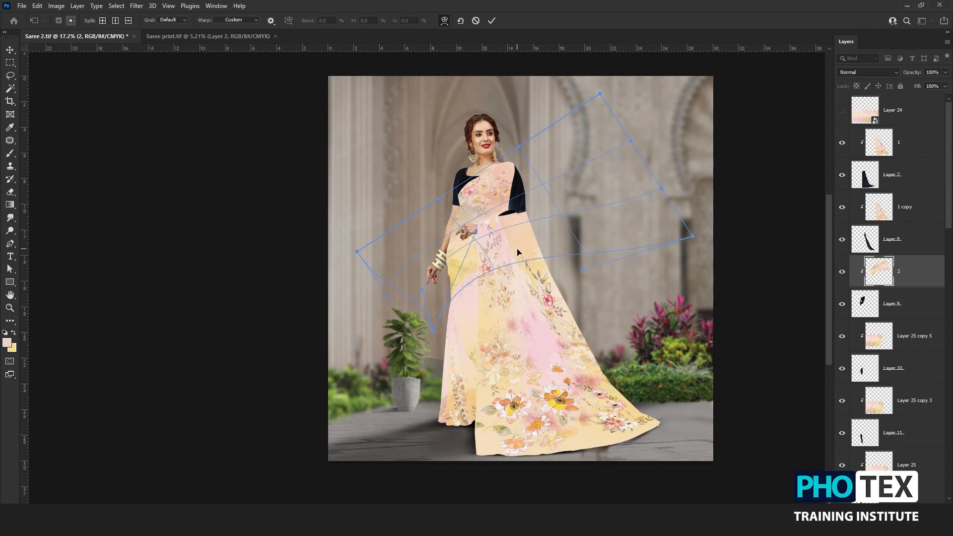
left_click_drag(592, 167, 586, 138)
key("Return")
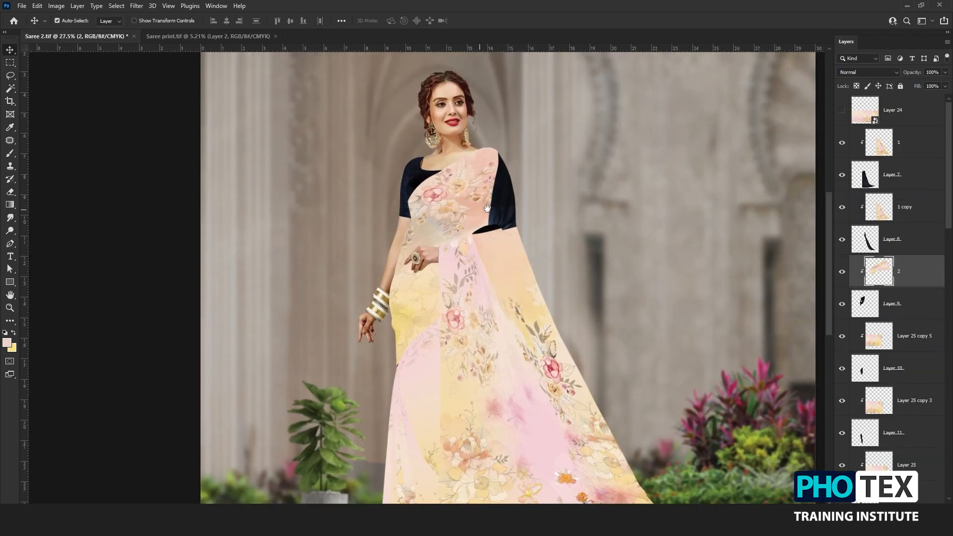
Step: Duplicate print layer 2 above Layer 8, clip the copy to Layer 8 and position it over the shoulder fold
left_click(933, 250)
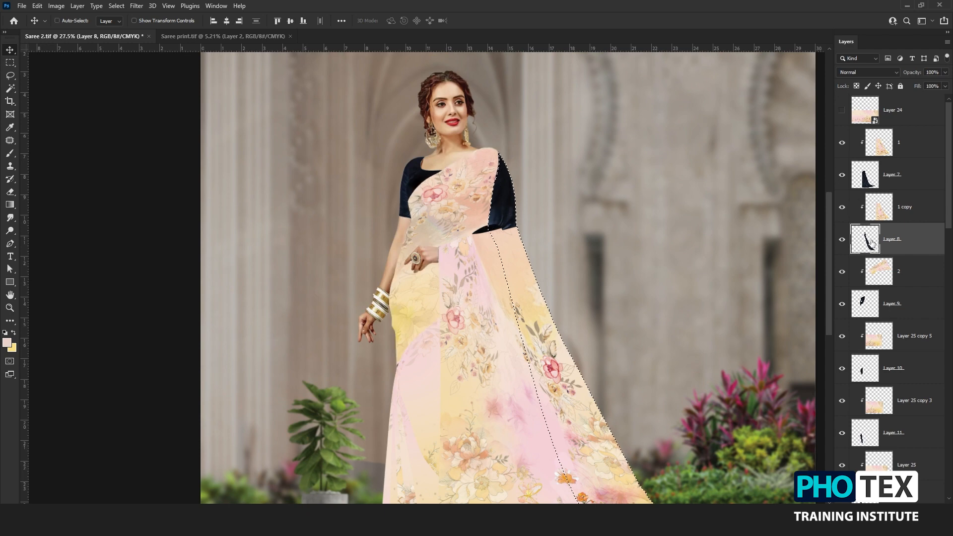
left_click_drag(914, 272, 910, 233)
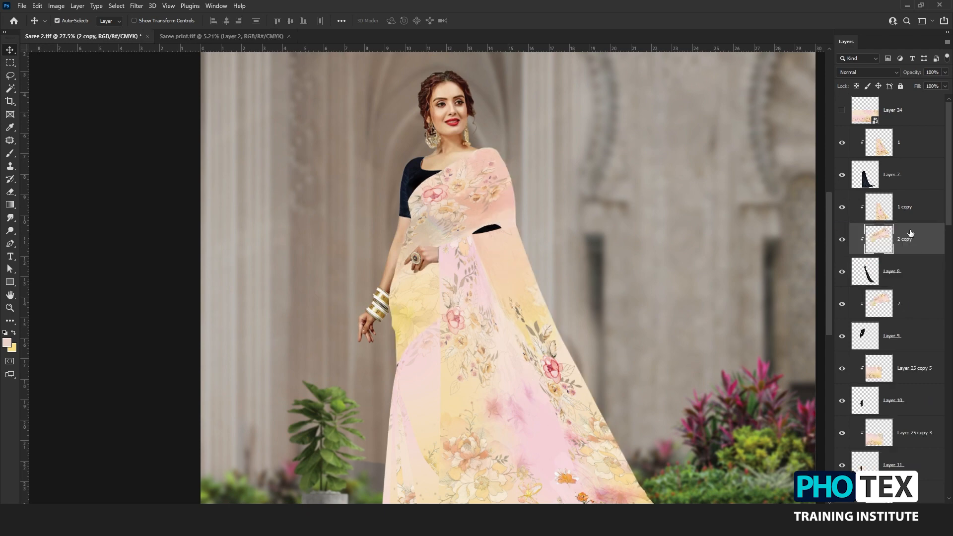
key("ctrl+t")
mouse_move(571, 238)
left_mouse_down()
mouse_move(582, 252)
mouse_move(574, 270)
mouse_move(570, 243)
left_mouse_up()
key("Return")
Step: Clone the surrounding print over the dark gap at the top of the front drape on layer 1
left_click(498, 246)
scroll(498, 247, "up", 4)
key("s")
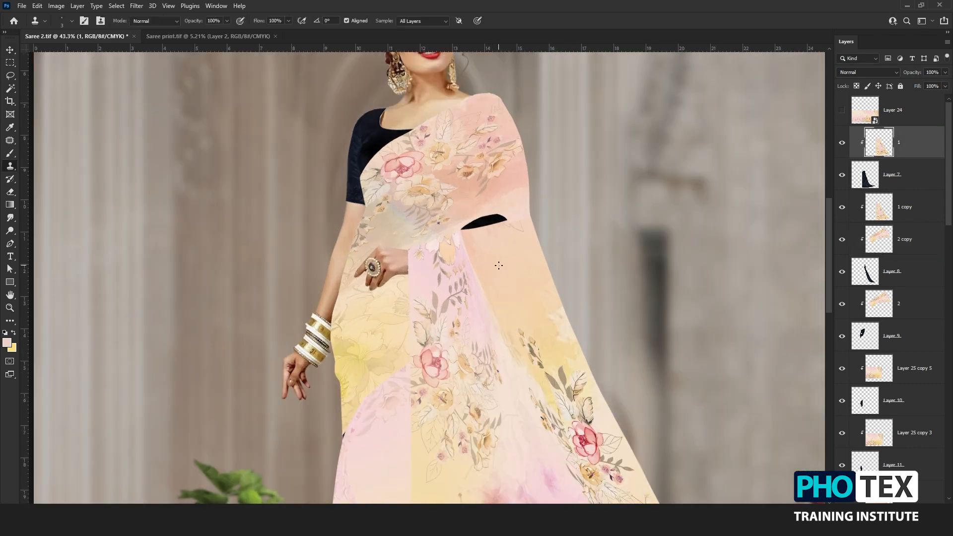
mouse_move(464, 228)
left_mouse_down()
mouse_move(501, 215)
mouse_move(465, 237)
mouse_move(499, 227)
mouse_move(517, 241)
mouse_move(507, 226)
mouse_move(525, 237)
left_mouse_up()
Step: Soften the lower edge of the 2 copy print near the shoulder fold using a small Soft Round eraser
left_click(521, 214, "ctrl")
key("e")
left_click(521, 224)
key("ctrl+z")
right_click(527, 227)
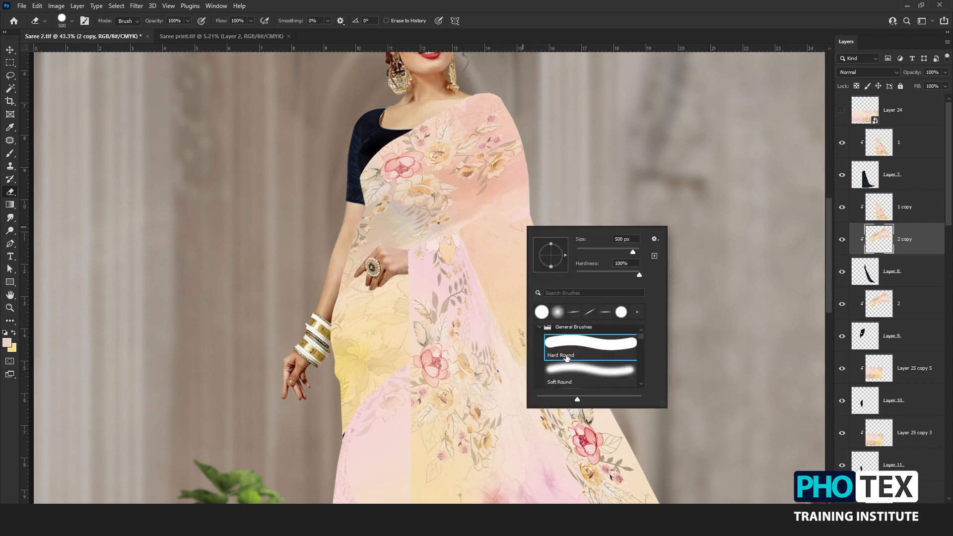
left_click(569, 368)
left_click(591, 250)
left_click_drag(591, 252, 589, 252)
left_click(517, 226)
Step: Clone peach print on layer 1 copy over the small dark gap at the drape's outer edge
left_click(528, 238, "ctrl")
key("s")
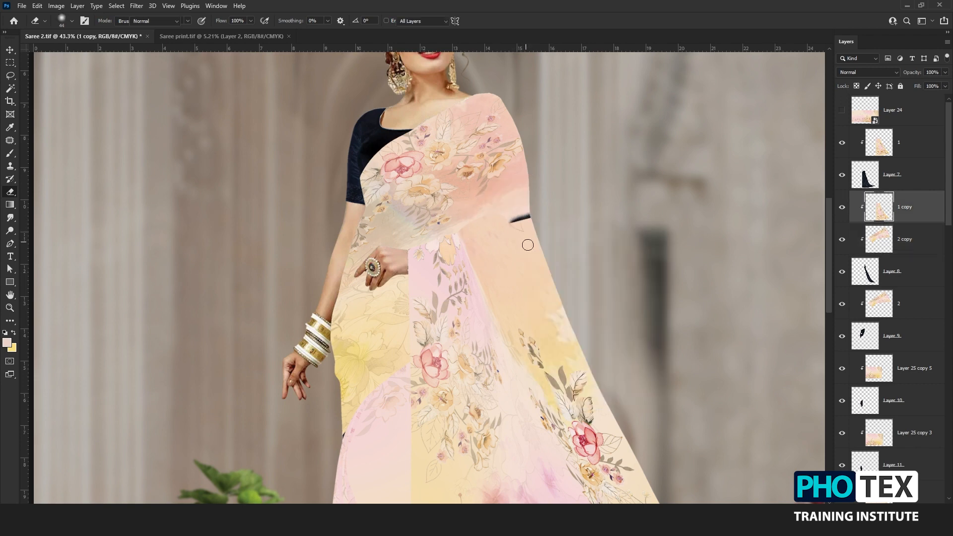
left_click(528, 249, "alt")
left_click_drag(516, 219, 527, 221)
key("v")
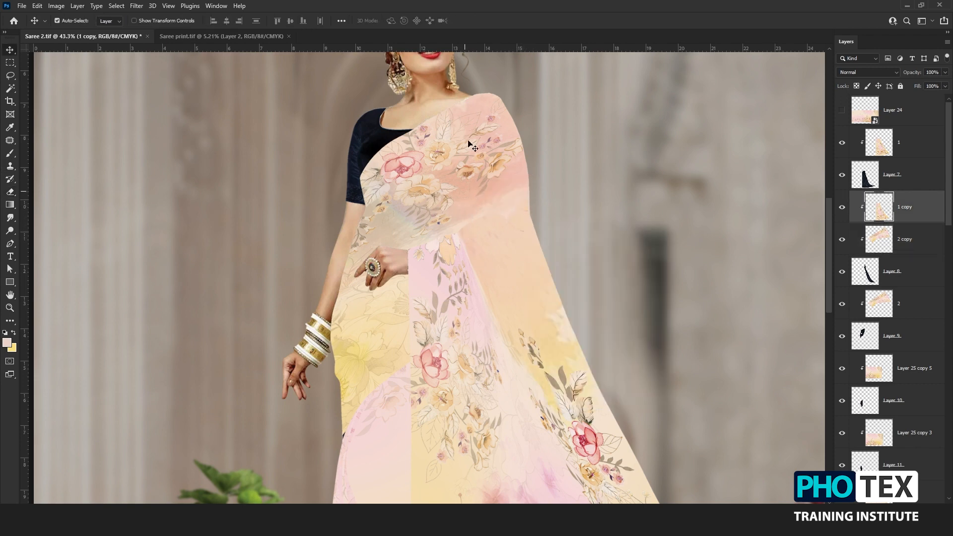
Step: Swap the foreground and background colours and set the Clone Stamp to sample the Current Layer only
key("x")
key("s")
left_click(426, 21)
left_click(422, 29)
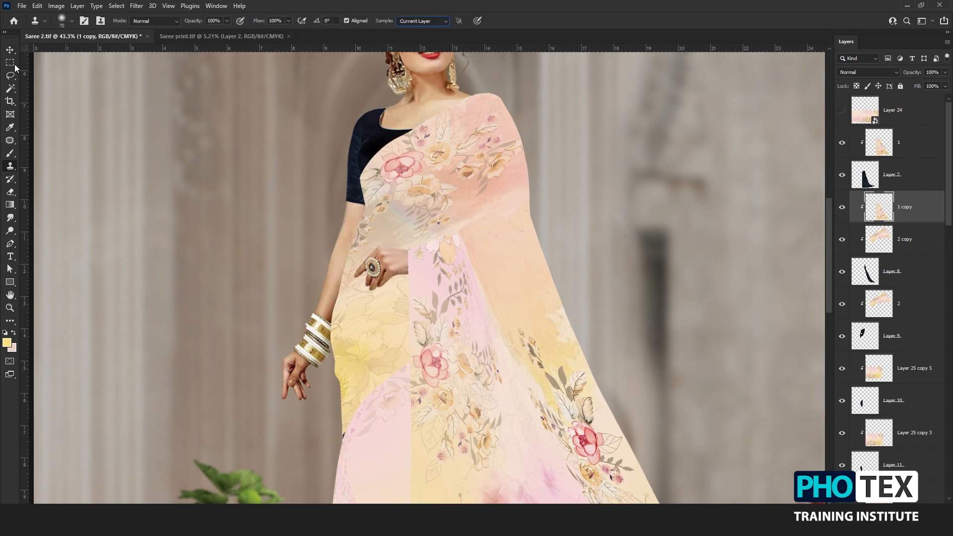
left_click(10, 51)
Step: Load the combined outlines of the saree section layers, Layer 7 through Layer 15, as one selection
scroll(462, 231, "down", 5)
scroll(466, 239, "down", 2)
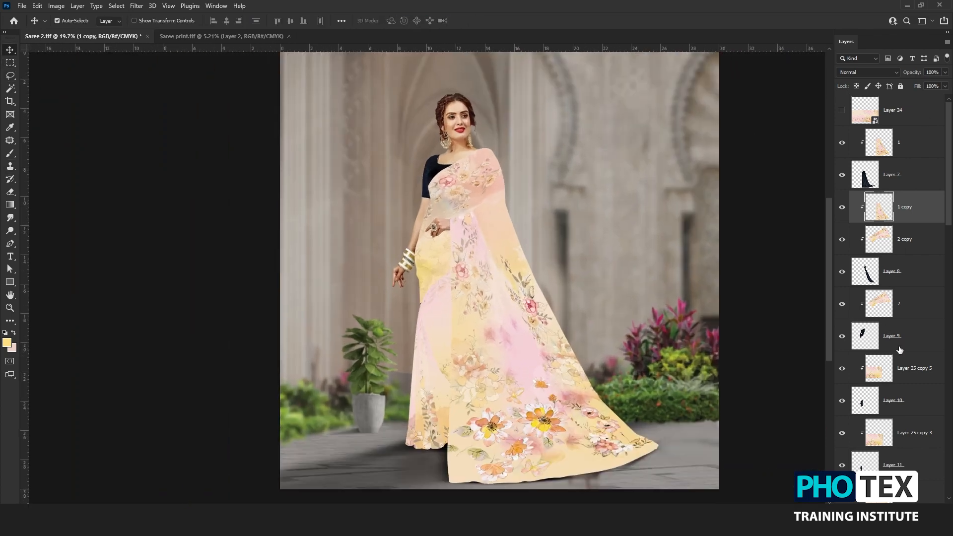
left_click(866, 182, "ctrl")
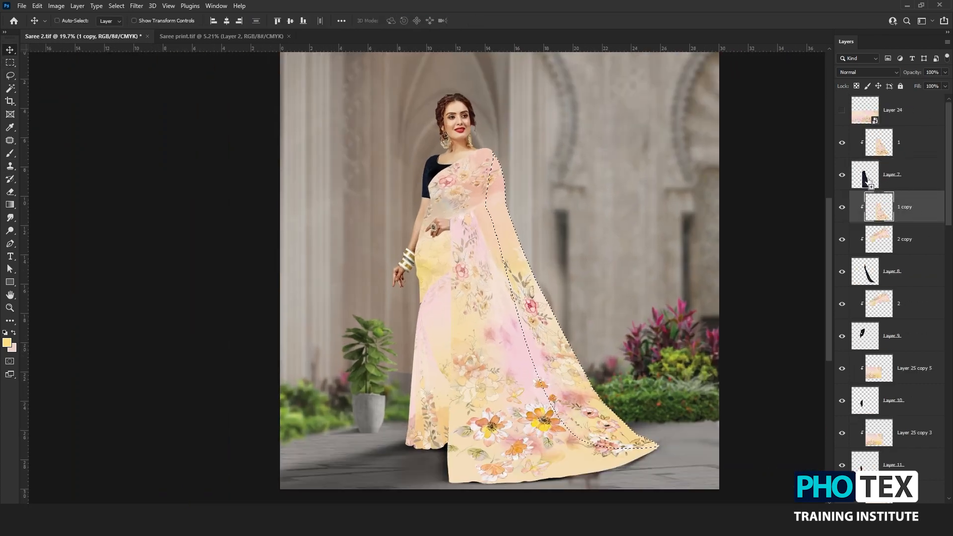
scroll(874, 298, "down", 3)
left_click(869, 408, "ctrl+shift")
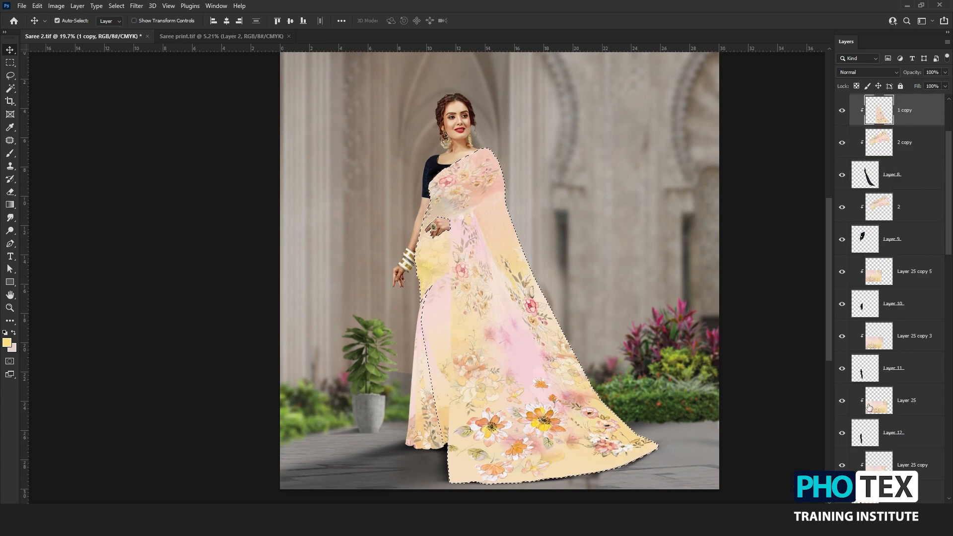
scroll(874, 348, "down", 6)
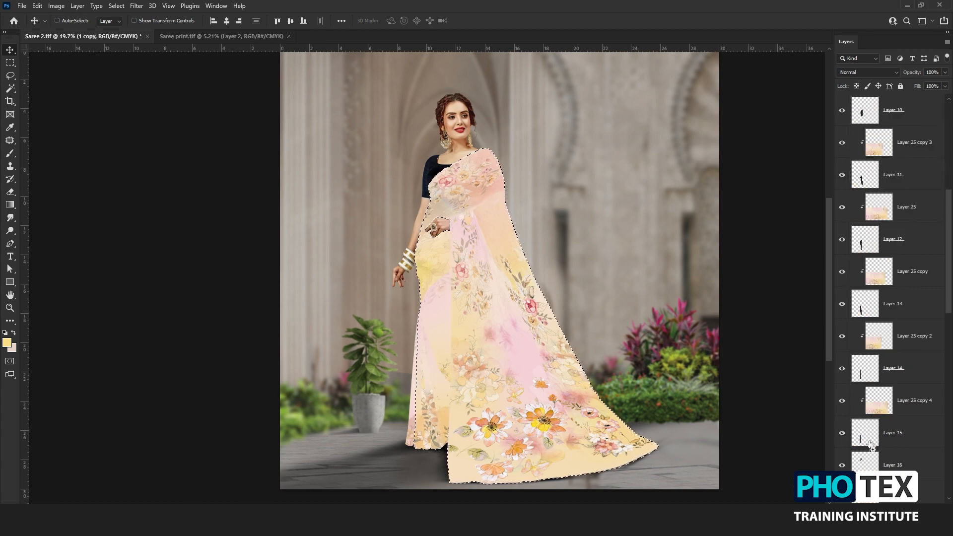
scroll(889, 442, "down", 1)
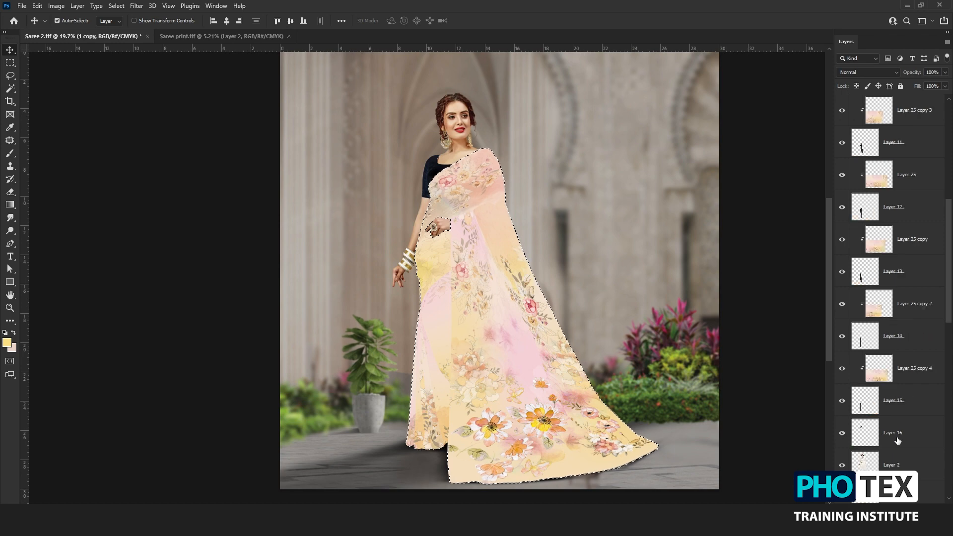
Step: Copy the selected saree shading to a new layer at the top of the stack and set its blend mode to Multiply
key("ctrl+j")
left_click(868, 72)
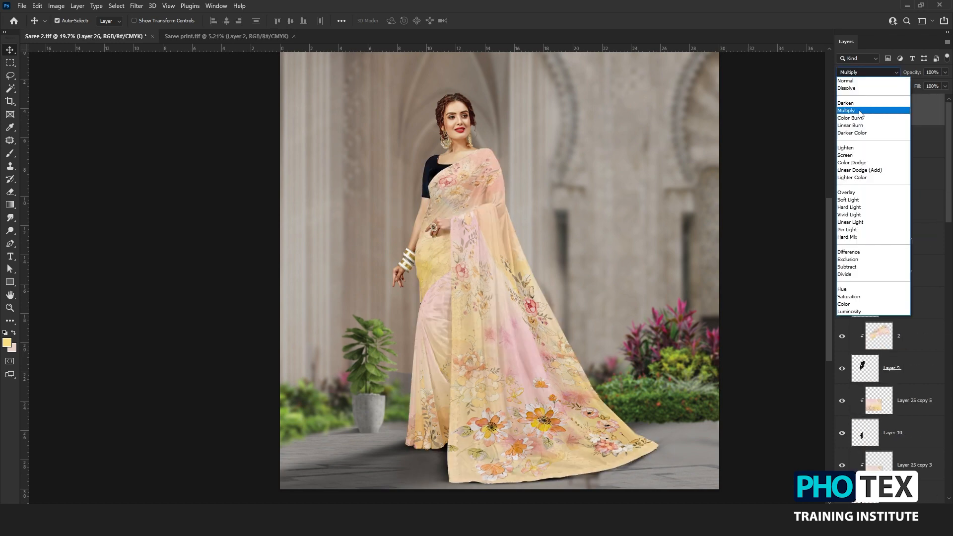
left_click(861, 111)
left_click_drag(527, 318, 531, 288)
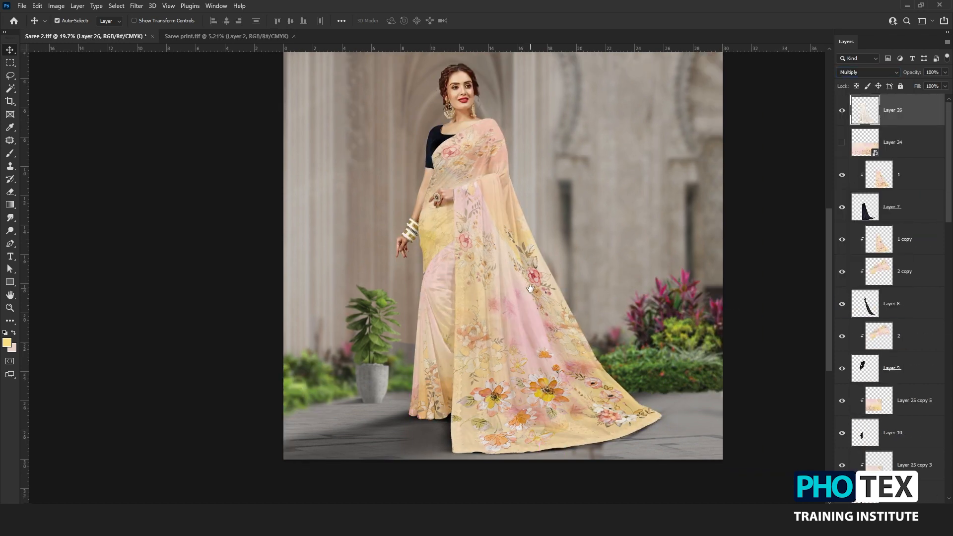
Step: Increase the contrast of Layer 26's fold shading with Levels, raising the black input and lowering the white input
scroll(516, 328, "up", 3)
key("ctrl+u")
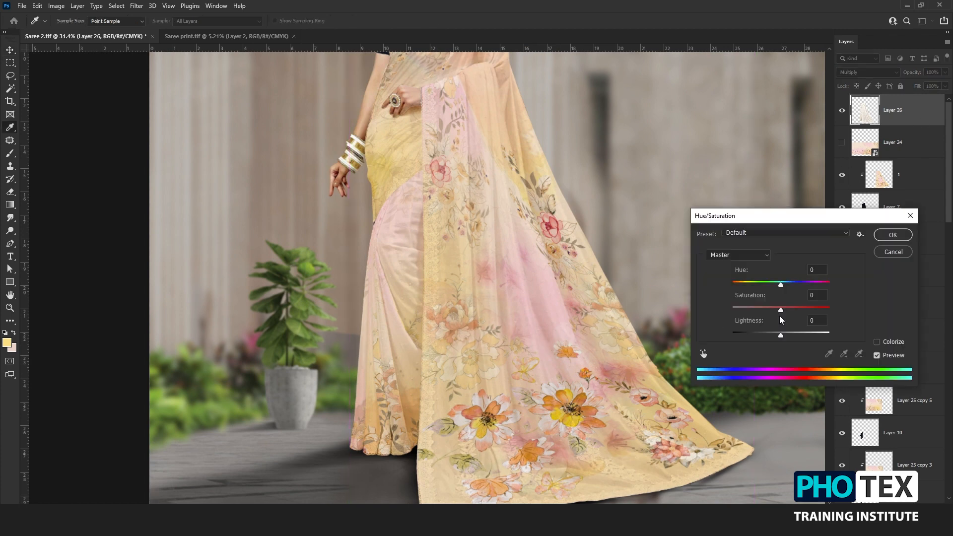
key("Escape")
key("ctrl+l")
left_click_drag(746, 329, 776, 329)
left_click_drag(870, 327, 861, 329)
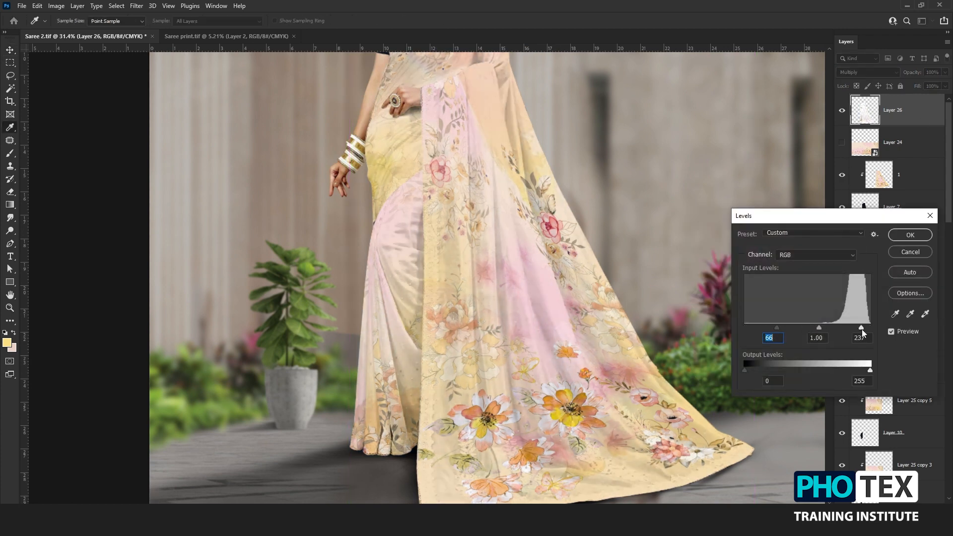
left_click_drag(785, 328, 792, 329)
left_click(911, 235)
Step: Toggle Layer 26's visibility to compare the saree with and without the fold shading
left_click(842, 110)
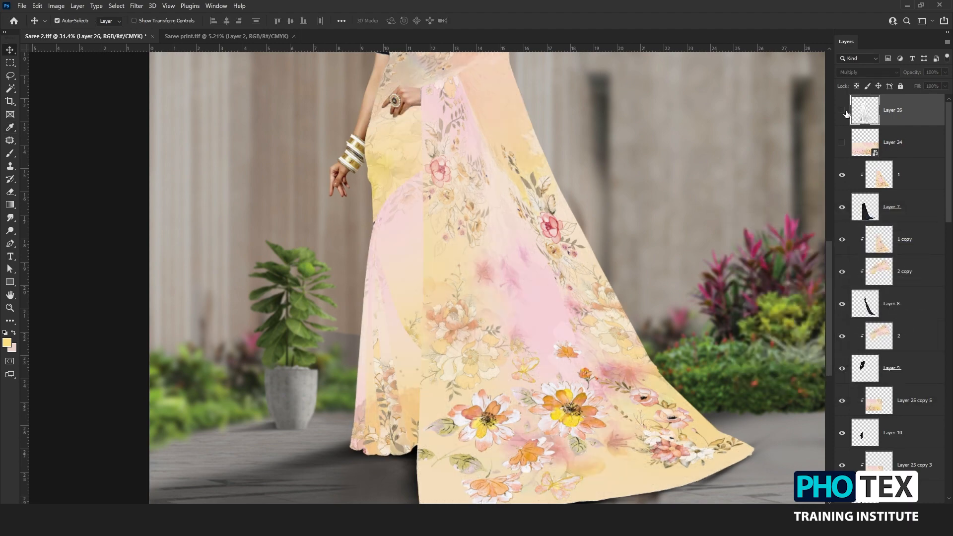
left_click(843, 110)
scroll(489, 296, "down", 1)
scroll(489, 297, "down", 2)
left_click(842, 111)
left_click(842, 111)
left_click(842, 110)
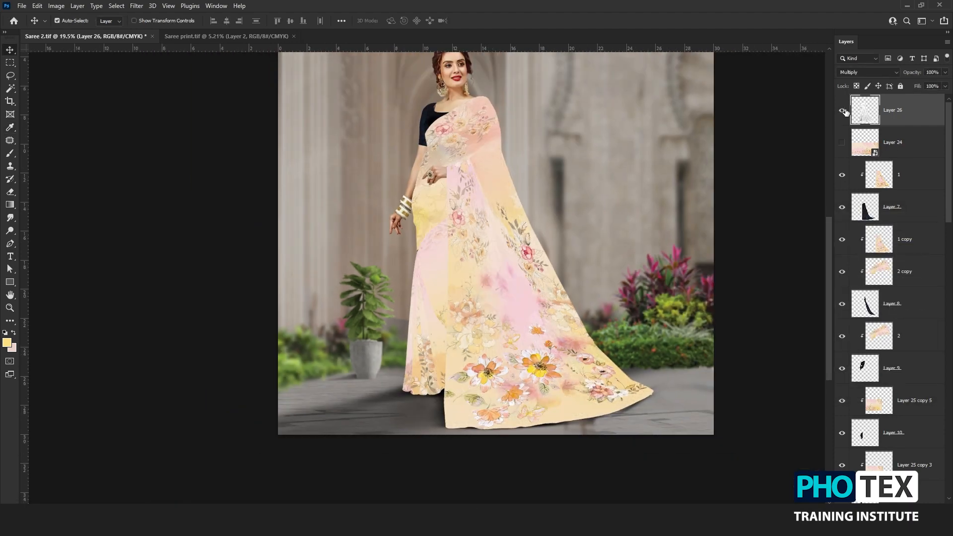
Step: Compare the saree with Layer 26's fold shading shown and hidden, examining the pleats and drape at closer range
left_click(842, 110)
scroll(548, 203, "up", 1)
scroll(548, 204, "down", 1)
scroll(580, 214, "up", 1)
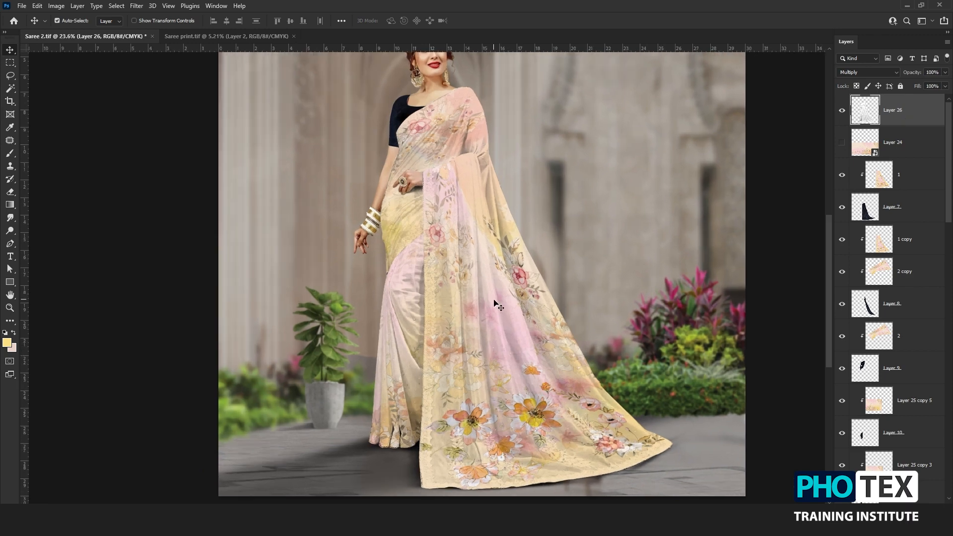
left_click(842, 110)
left_click(842, 110)
left_click(842, 110)
left_click(842, 111)
left_click(842, 110)
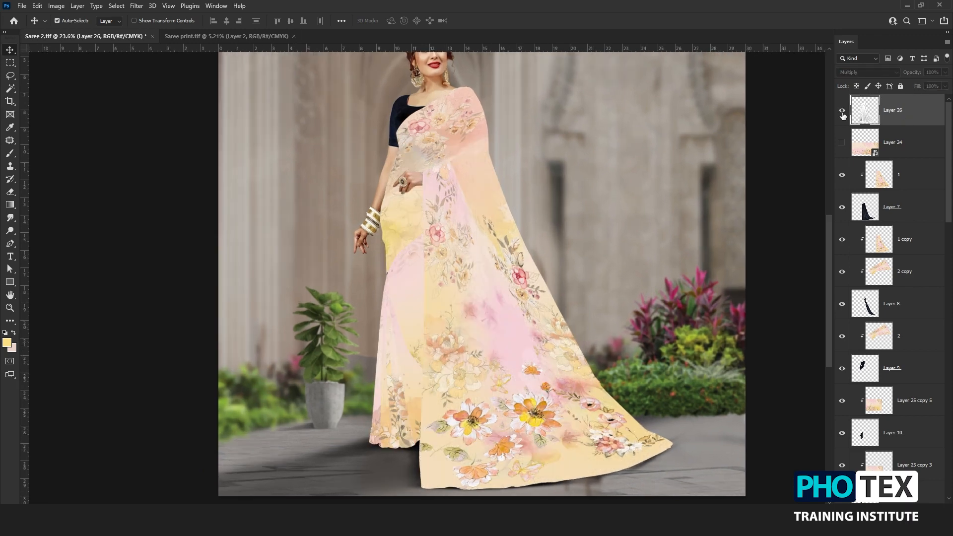
left_click(843, 110)
Step: Duplicate Layer 26, add a layer mask to the copy, and paint the extra shading out over the chest and waist drape
key("ctrl+j")
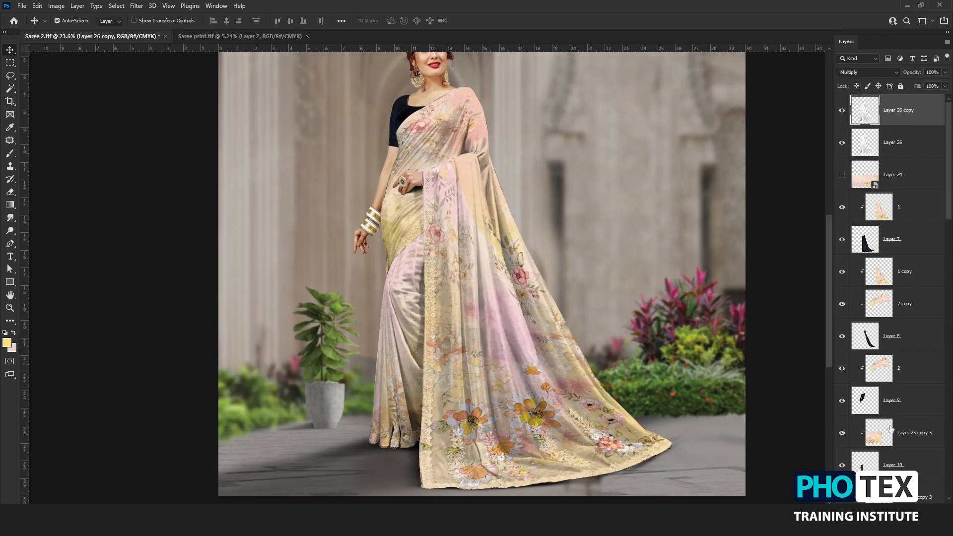
left_click(886, 509)
key("b")
key("bracketleft")
key("bracketleft")
key("bracketleft")
key("bracketleft")
key("bracketleft")
key("bracketleft")
key("bracketleft")
key("bracketleft")
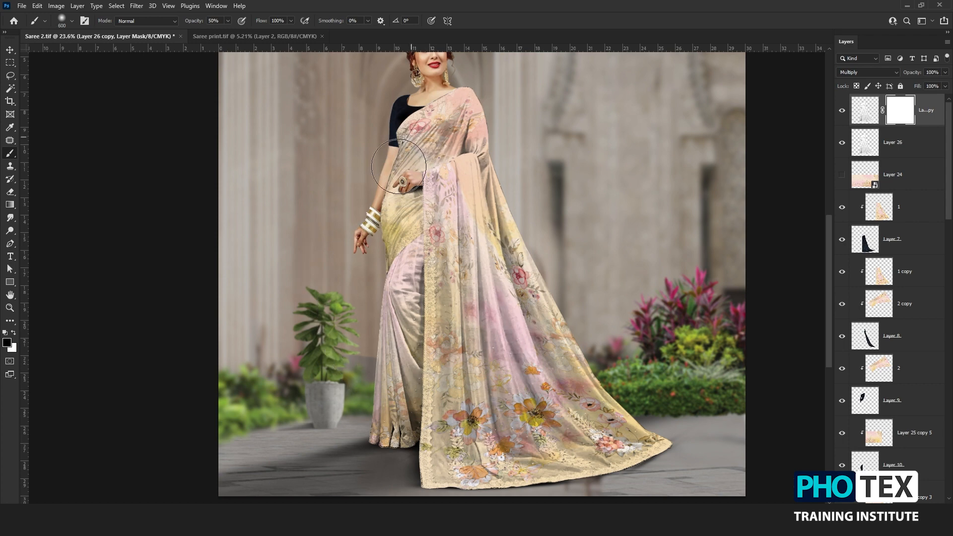
key("bracketleft")
key("bracketleft")
left_click_drag(399, 166, 399, 160)
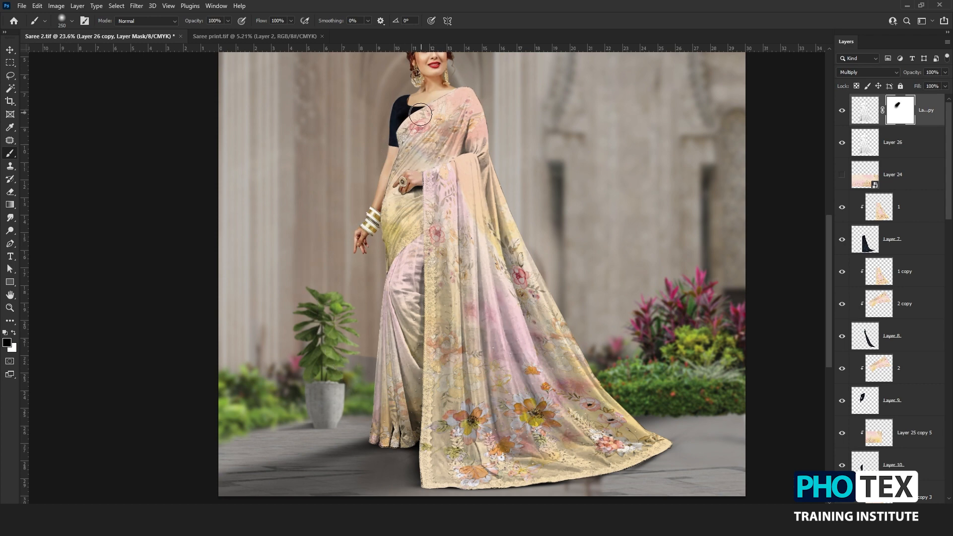
left_click_drag(383, 210, 389, 226)
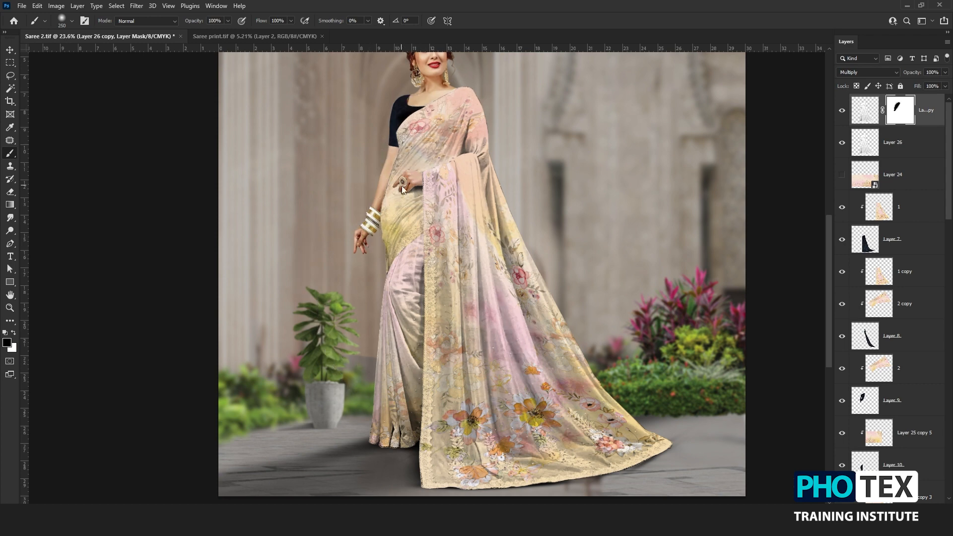
Step: Paint black on the Layer 26 copy's mask along the long pallu folds and upper skirt with a smaller brush
key("bracketleft")
key("bracketleft")
key("bracketleft")
key("bracketleft")
mouse_move(501, 307)
left_mouse_down()
mouse_move(519, 439)
mouse_move(476, 340)
left_mouse_up()
left_click_drag(464, 459, 457, 231)
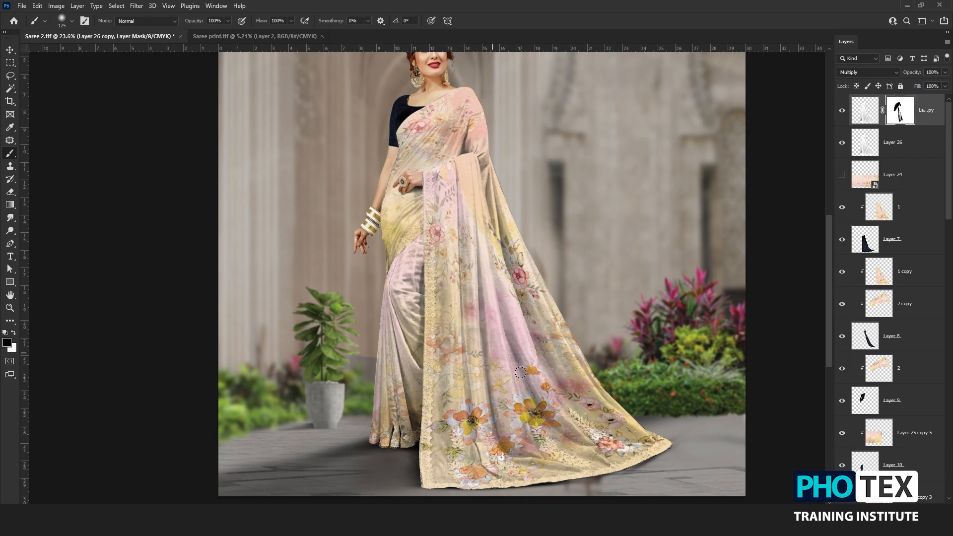
mouse_move(610, 448)
left_mouse_down()
mouse_move(516, 264)
mouse_move(611, 416)
mouse_move(473, 132)
left_mouse_up()
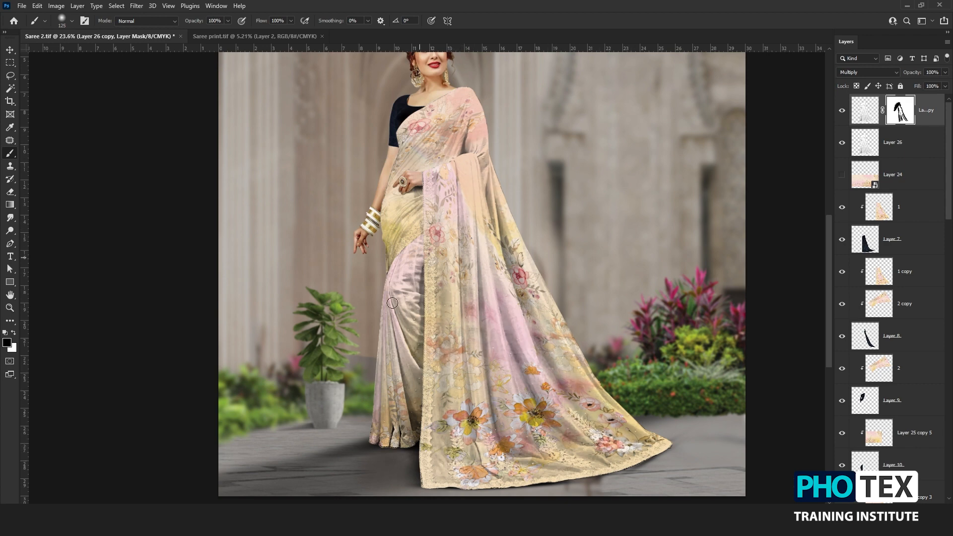
mouse_move(415, 318)
left_mouse_down()
mouse_move(415, 242)
mouse_move(435, 370)
left_mouse_up()
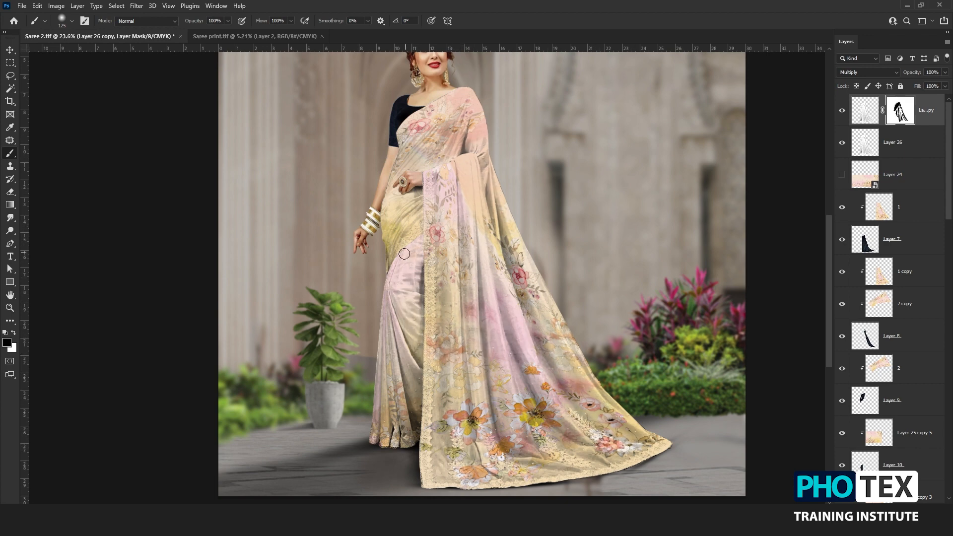
Step: Mask the Layer 26 copy's shading on the narrow front skirt pleats with a finer brush
scroll(393, 413, "up", 5)
key("bracketleft")
key("bracketleft")
key("bracketleft")
key("bracketleft")
key("bracketleft")
left_click_drag(401, 451, 388, 293)
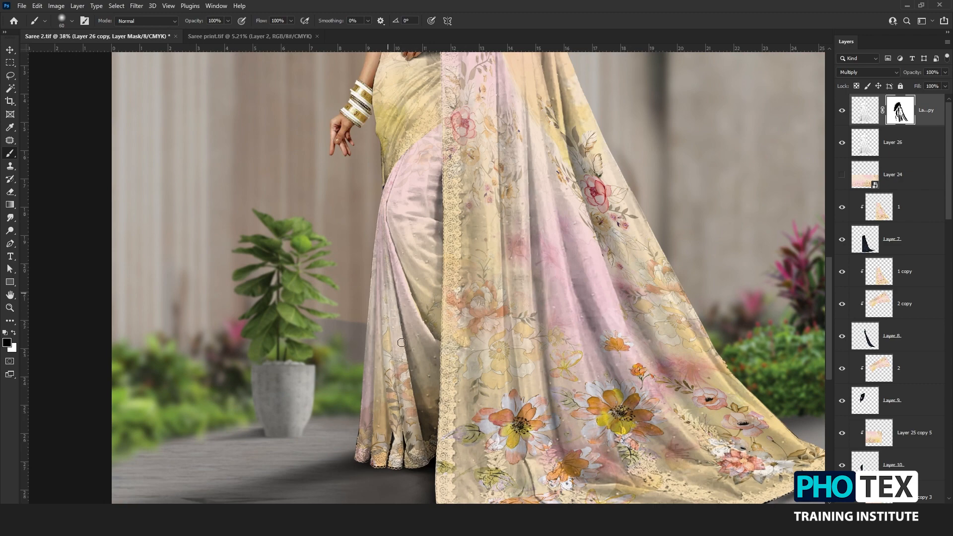
mouse_move(394, 331)
left_mouse_down()
mouse_move(380, 453)
mouse_move(384, 361)
left_mouse_up()
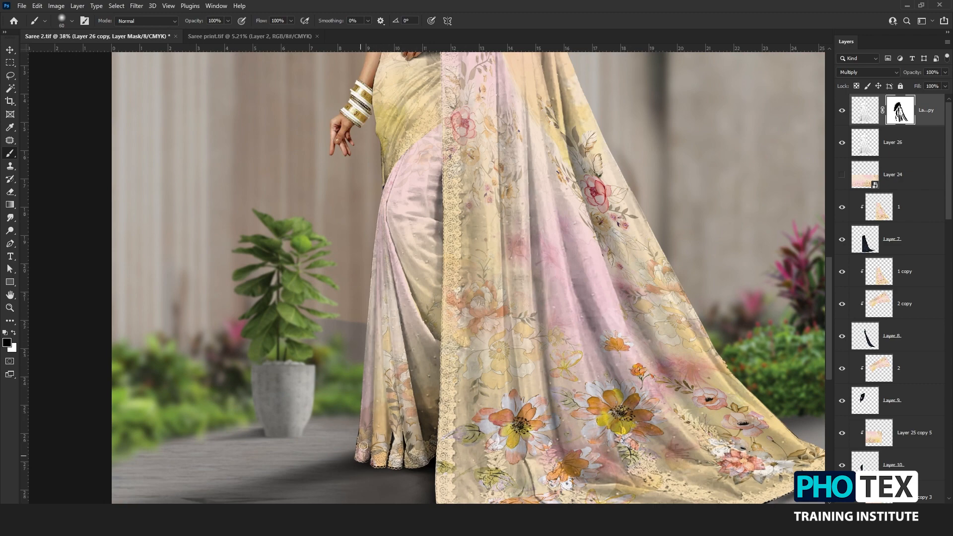
mouse_move(363, 446)
left_mouse_down()
mouse_move(383, 164)
mouse_move(400, 243)
left_mouse_up()
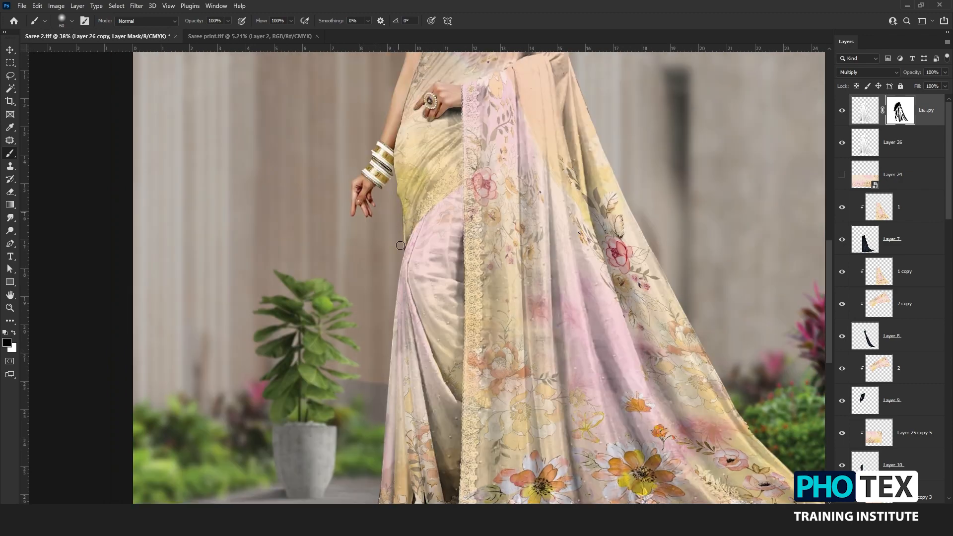
scroll(400, 245, "down", 5)
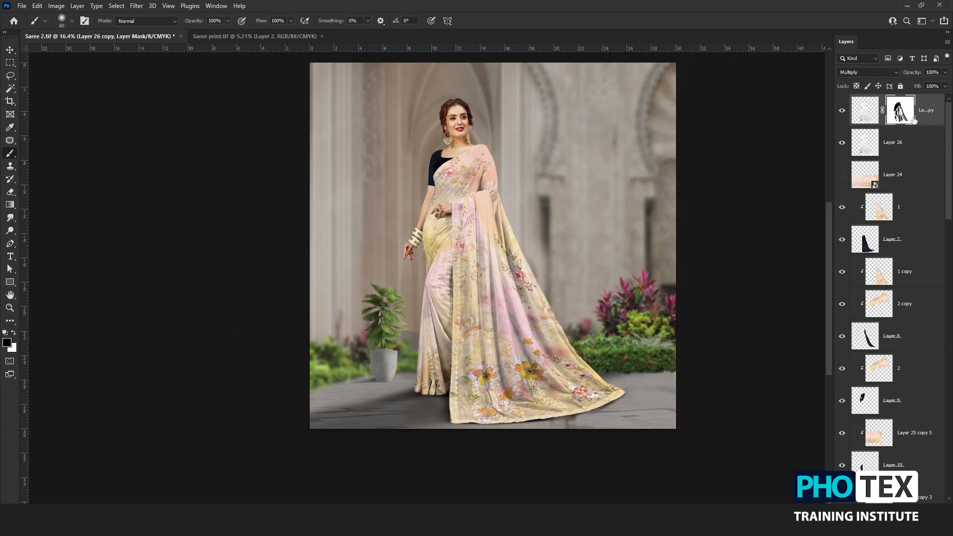
Step: Load Layer 26's outline as a selection and add a Hue/Saturation adjustment at the top of the stack with saturation +25
left_click(901, 151)
left_click(873, 146, "ctrl")
left_click(912, 214)
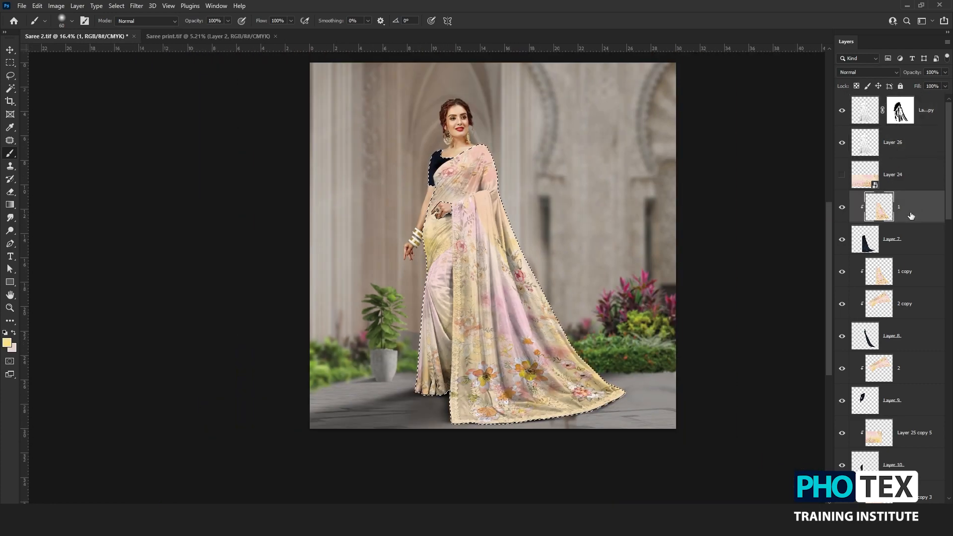
left_click(930, 110)
left_click(895, 509)
left_click(902, 414)
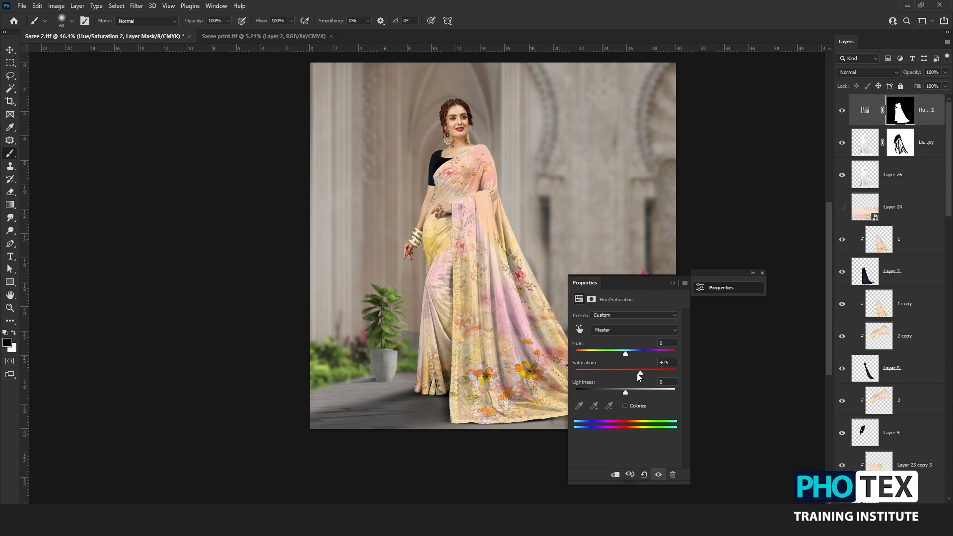
left_click(673, 283)
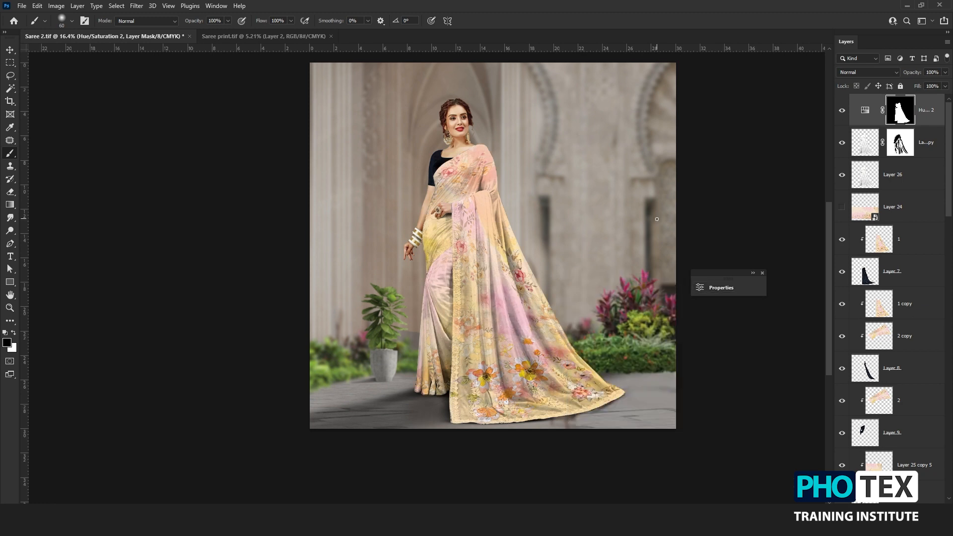
Step: Place a copy of the Layer 25 print clipped to the Layer 16 blouse and scale it to 36.94%
scroll(887, 322, "down", 15)
scroll(886, 323, "up", 4)
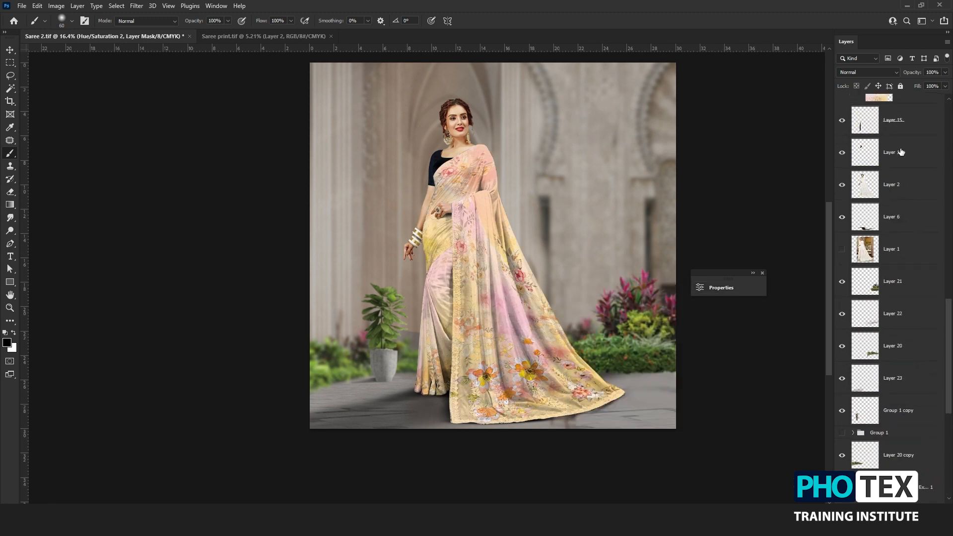
left_click(902, 152)
scroll(444, 187, "up", 5)
left_click_drag(444, 187, 471, 221)
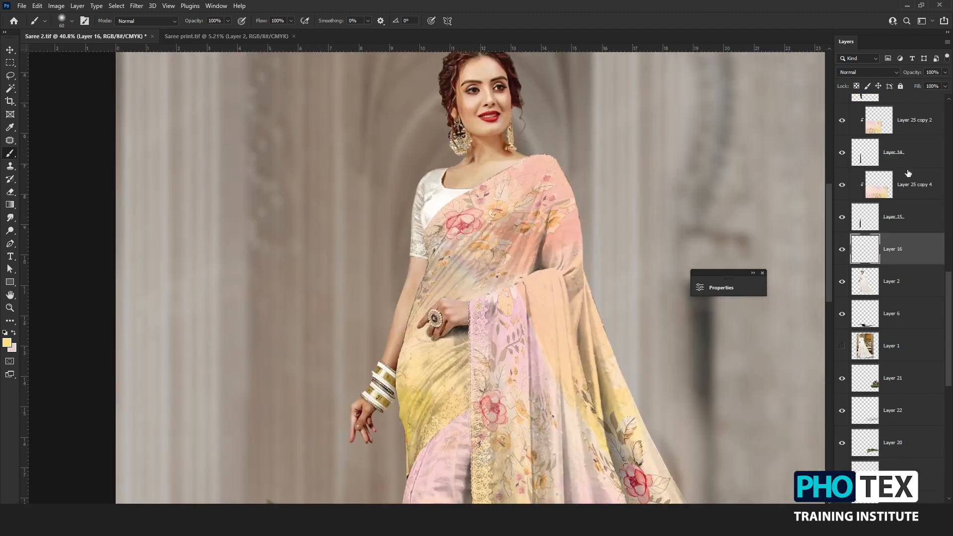
key("ctrl+t")
scroll(448, 213, "down", 4)
left_click_drag(494, 398, 397, 155)
left_click_drag(491, 210, 495, 157)
left_click_drag(474, 232, 517, 234)
left_click_drag(685, 341, 505, 268)
scroll(417, 238, "up", 4)
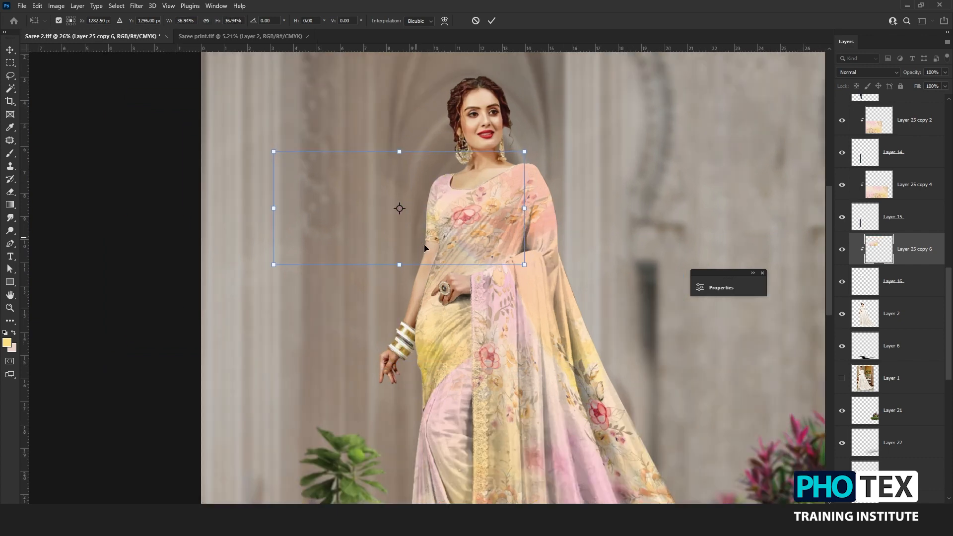
Step: Shrink the blouse print further and position it so its flowers and lower edge fit the sleeve and neckline
left_click_drag(229, 273, 334, 248)
left_click_drag(451, 210, 453, 239)
key("Return")
scroll(460, 220, "up", 4)
key("ctrl+t")
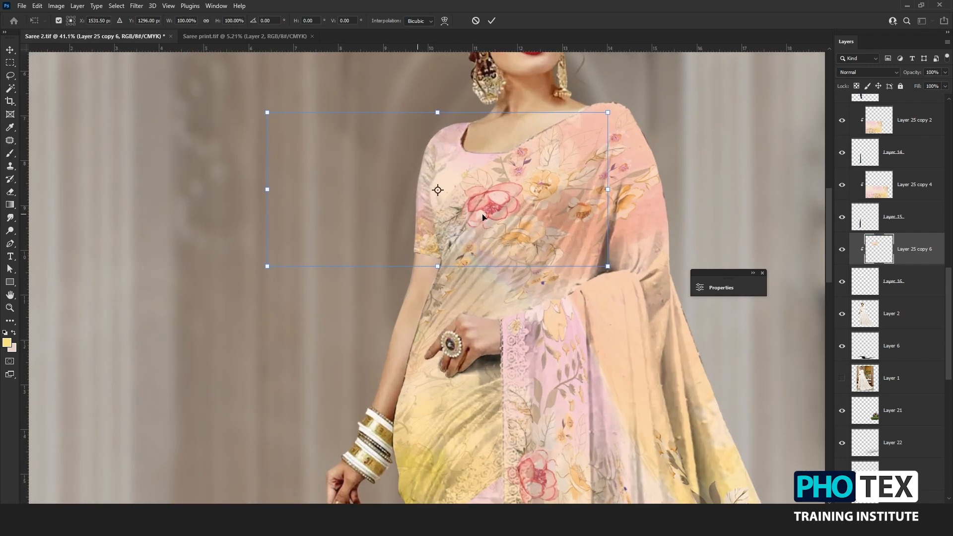
left_click_drag(502, 214, 489, 213)
key("Return")
Step: Add a layer mask to Layer 26 and paint out the unwanted shading on the blouse with a small brush
scroll(920, 227, "up", 5)
scroll(920, 227, "up", 5)
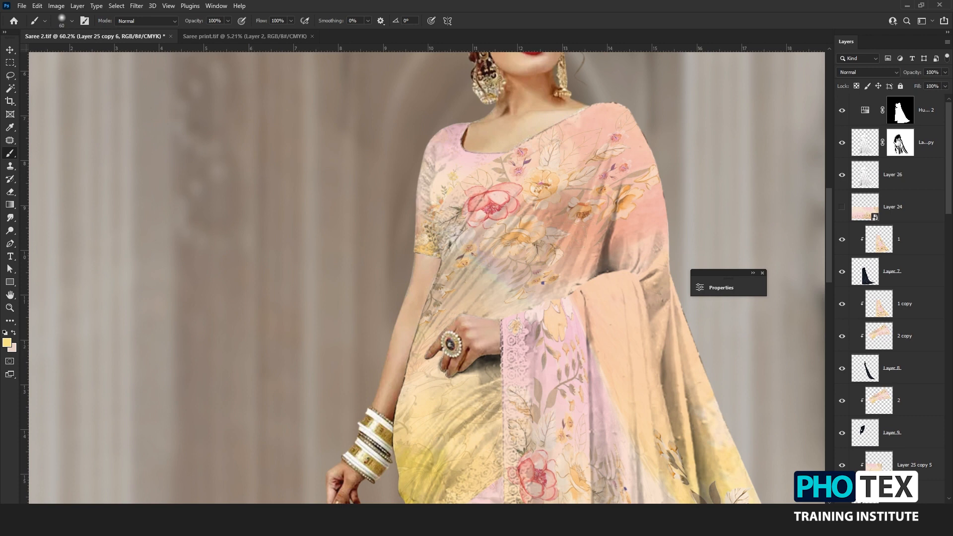
left_click(900, 142)
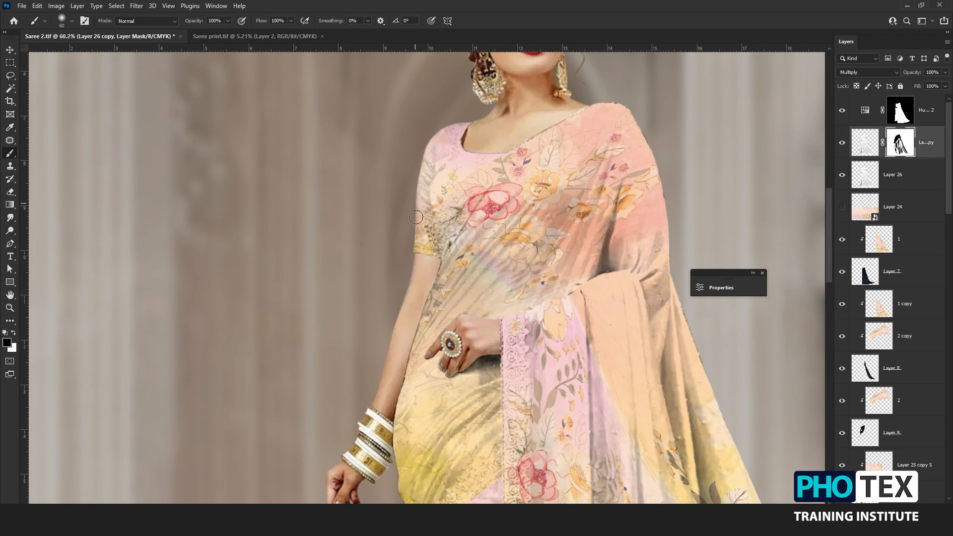
left_click(896, 186)
left_click_drag(450, 151, 453, 171)
key("ctrl+z")
left_click(880, 509)
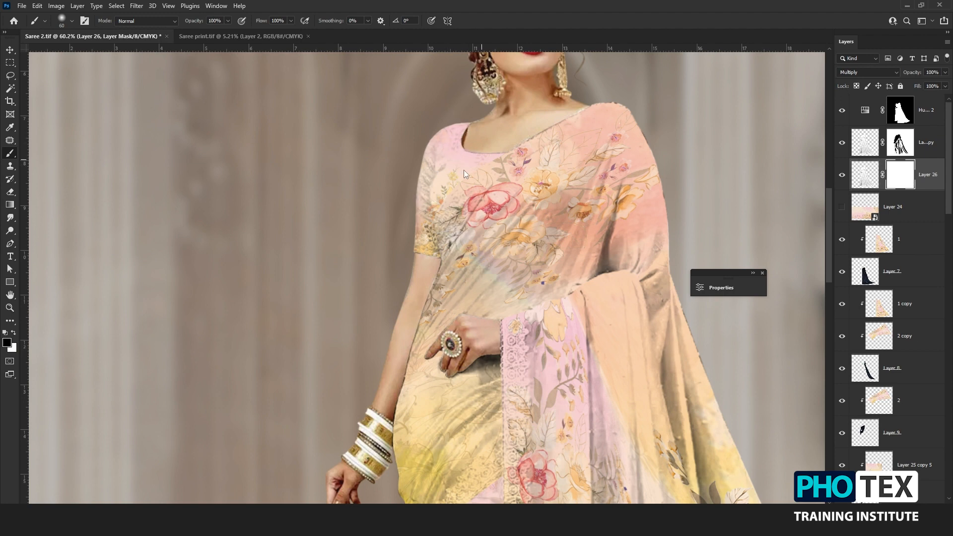
scroll(433, 175, "up", 2)
key("bracketleft")
key("bracketleft")
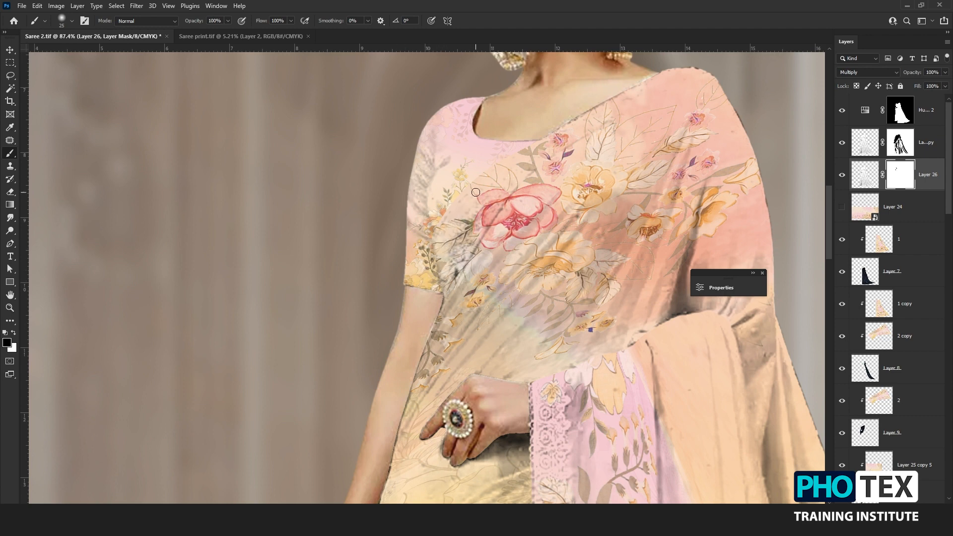
Step: Soften Layer 26's fold shading with a Gaussian Blur of 1.9 pixels radius
left_click(866, 175)
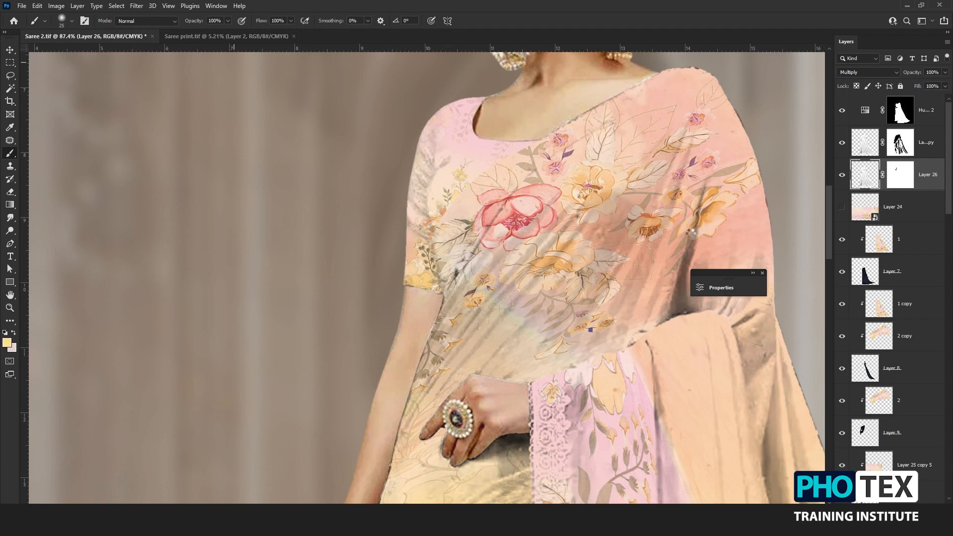
left_click(137, 6)
mouse_move(154, 131)
left_click(287, 179)
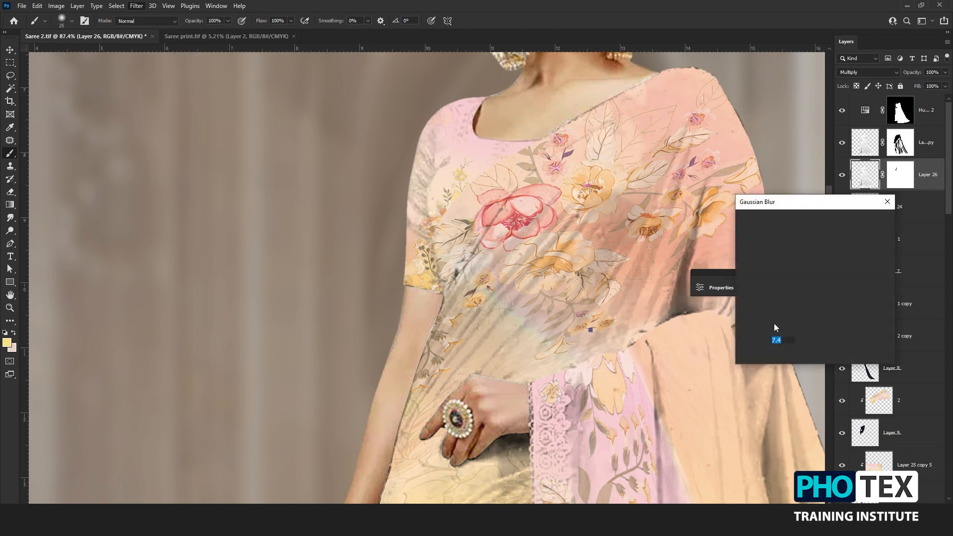
left_click(754, 355)
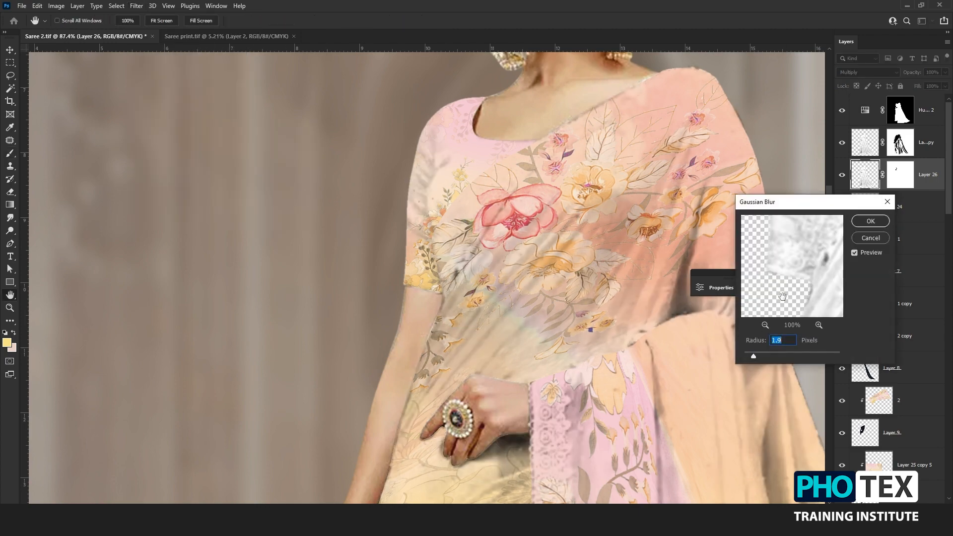
left_click(871, 221)
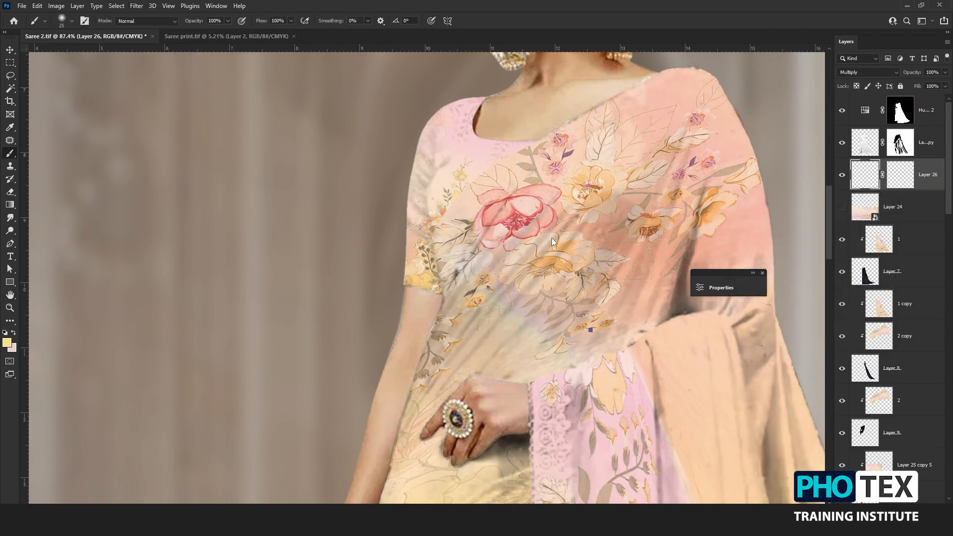
Step: Show the saree mockup beside the flat print document and compare the pallu end of the print with the draped saree
scroll(552, 237, "down", 5)
scroll(575, 238, "down", 2)
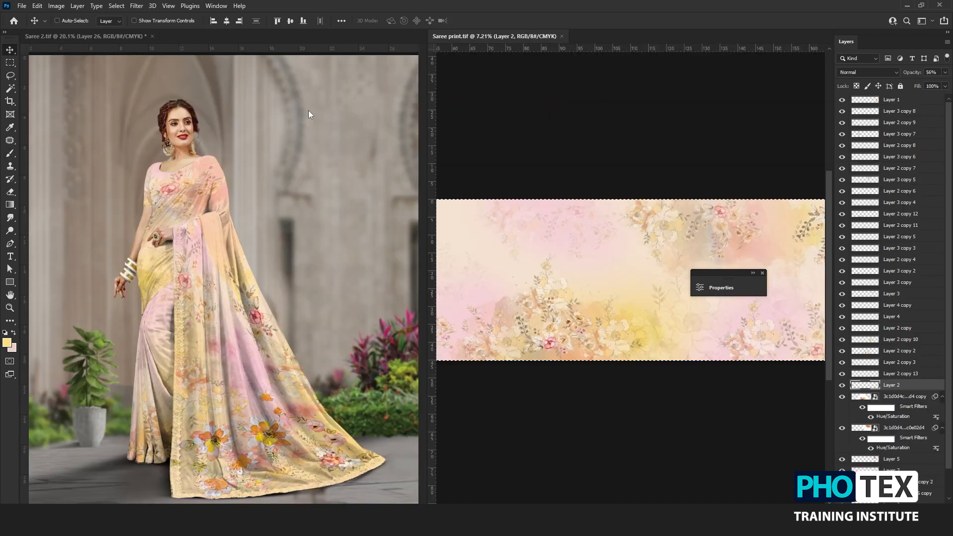
key("ctrl+a")
left_click_drag(627, 238, 562, 241)
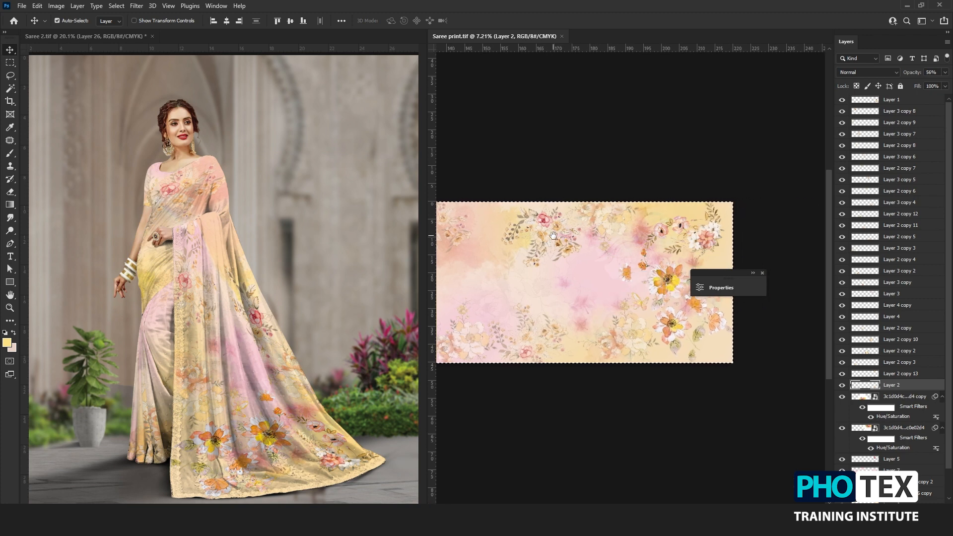
left_click(763, 272)
left_click(346, 335)
key("d")
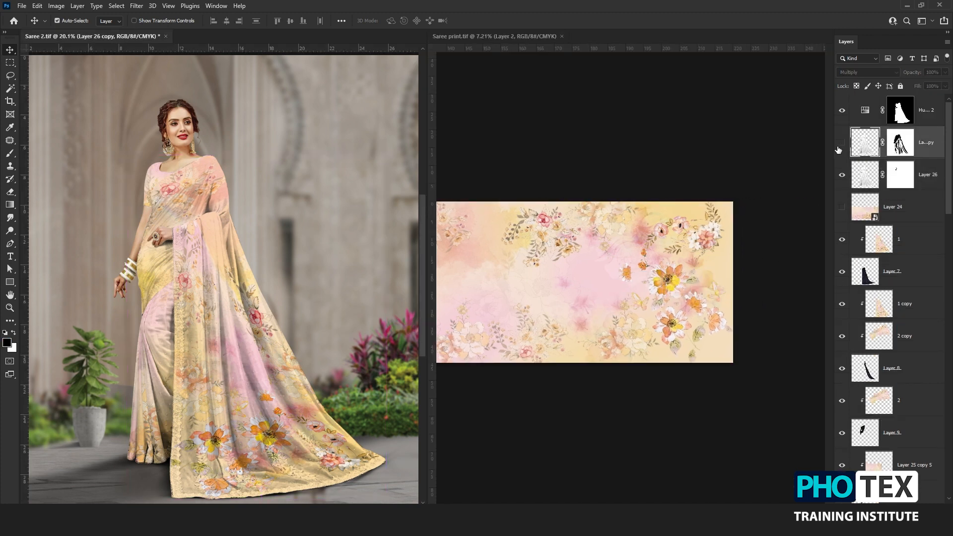
Step: Check the saree with and without the Layer 26 copy's shading and set that layer's opacity to 50%
left_click(841, 149)
left_click(840, 147)
left_click(840, 147)
left_click(840, 147)
key("5")
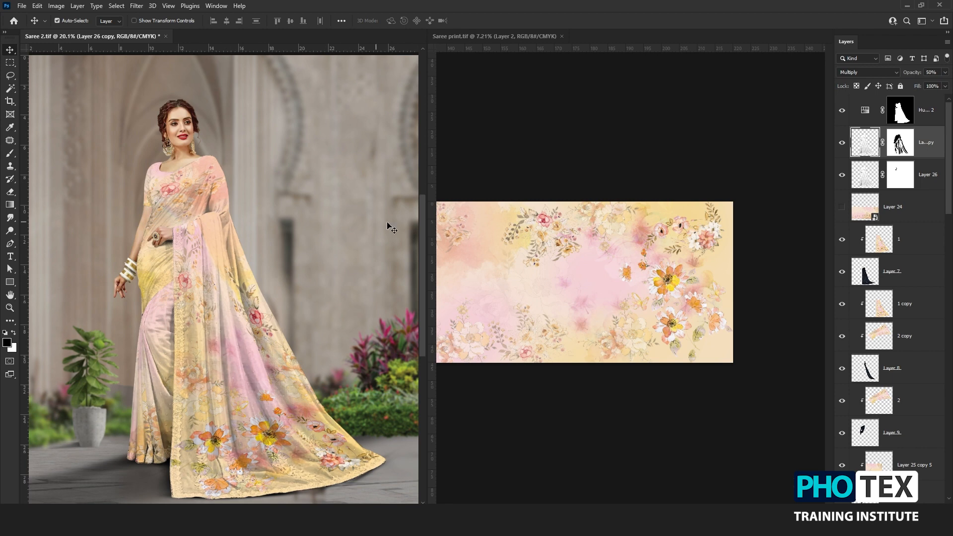
Step: Return the two side-by-side documents to tabs in a single view with the saree mockup active
left_click(350, 206)
left_click(216, 6)
mouse_move(226, 15)
left_click(370, 101)
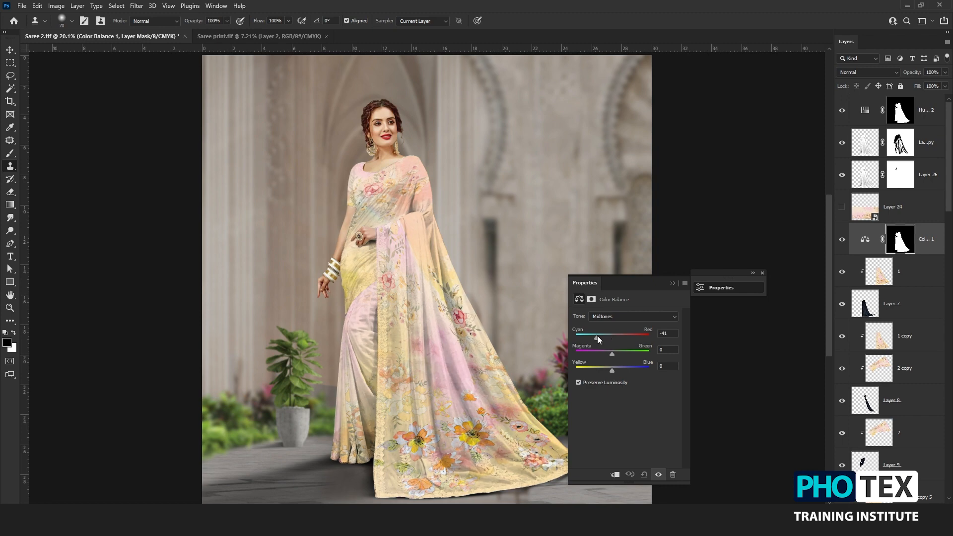
Step: Shift the saree's Color Balance midtones toward cyan, magenta and blue, with blue at +51, and hide the adjustment layer
left_click_drag(597, 335, 601, 337)
left_click_drag(612, 370, 633, 367)
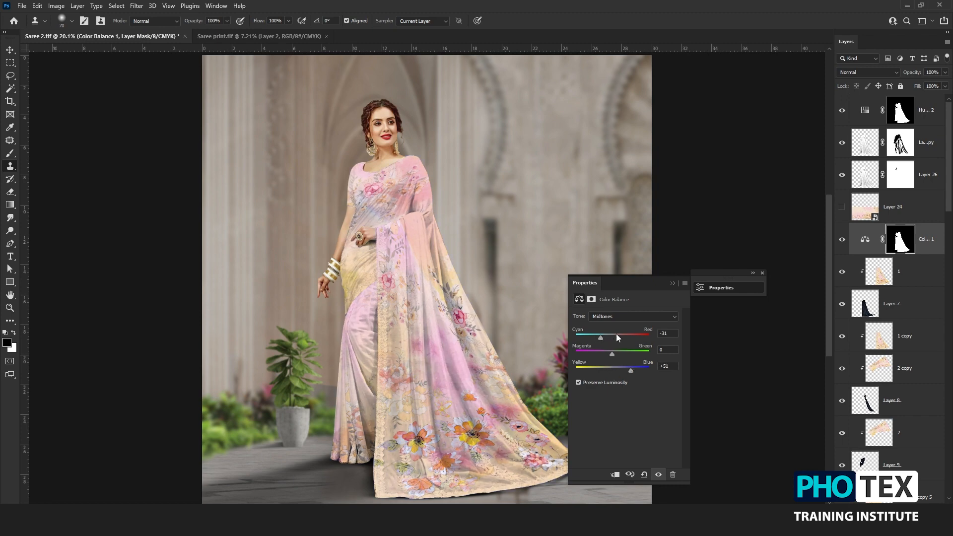
left_click_drag(592, 337, 592, 338)
left_click_drag(612, 354, 602, 353)
left_click(703, 285)
left_click(842, 242)
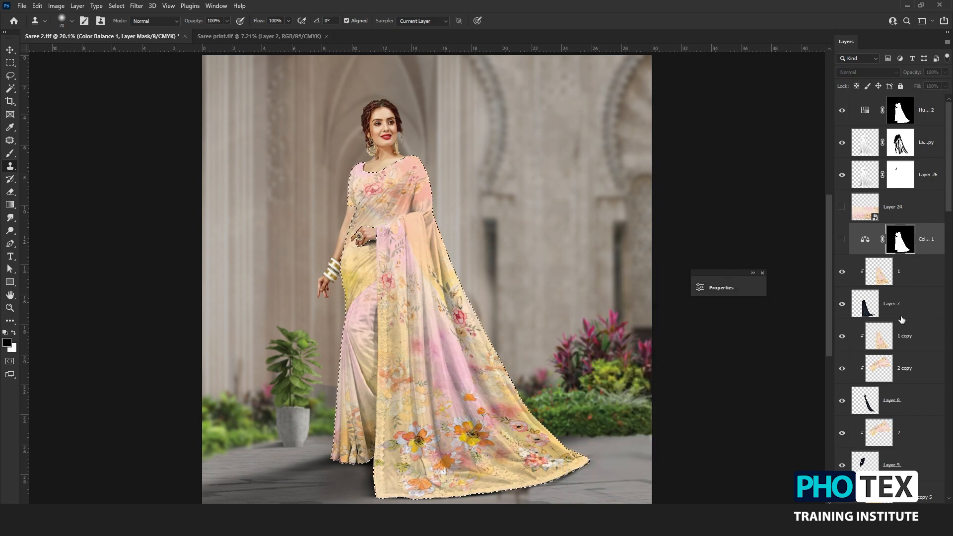
Step: Add a second Color Balance layer to the saree with midtones at -100 cyan, -12 magenta and +100 blue
left_click(894, 508)
left_click(902, 419)
left_click_drag(613, 370, 593, 370)
left_click_drag(612, 337, 633, 370)
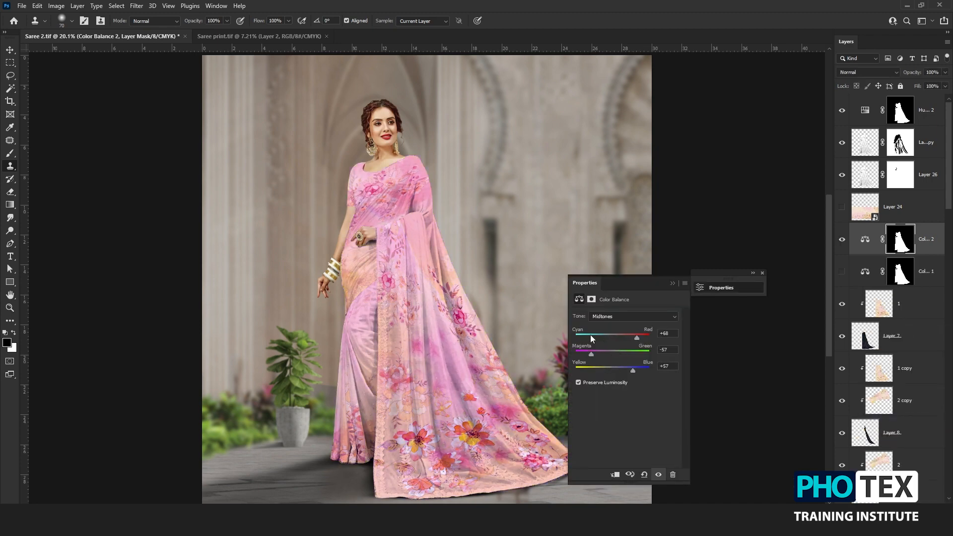
left_click_drag(591, 336, 574, 336)
left_click_drag(636, 368, 655, 370)
left_click_drag(591, 354, 607, 354)
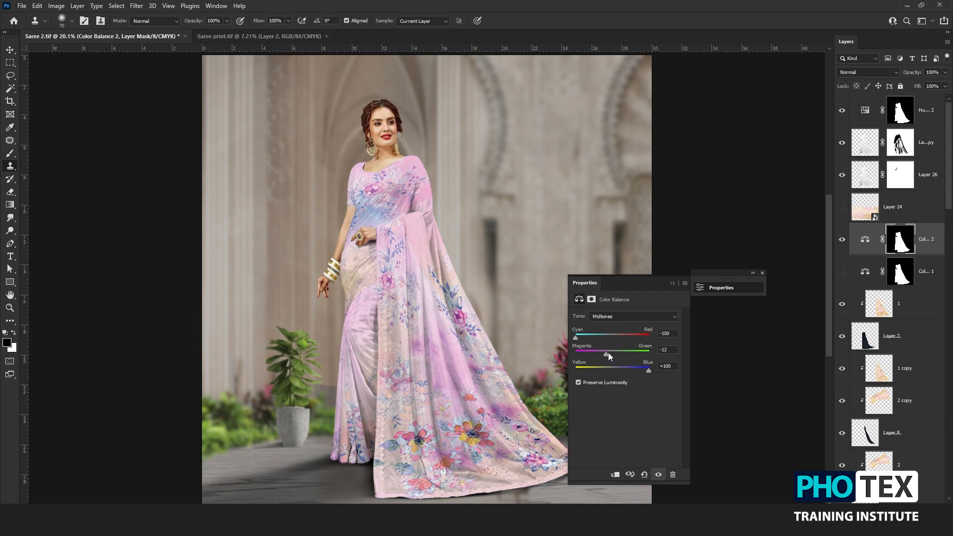
left_click(673, 283)
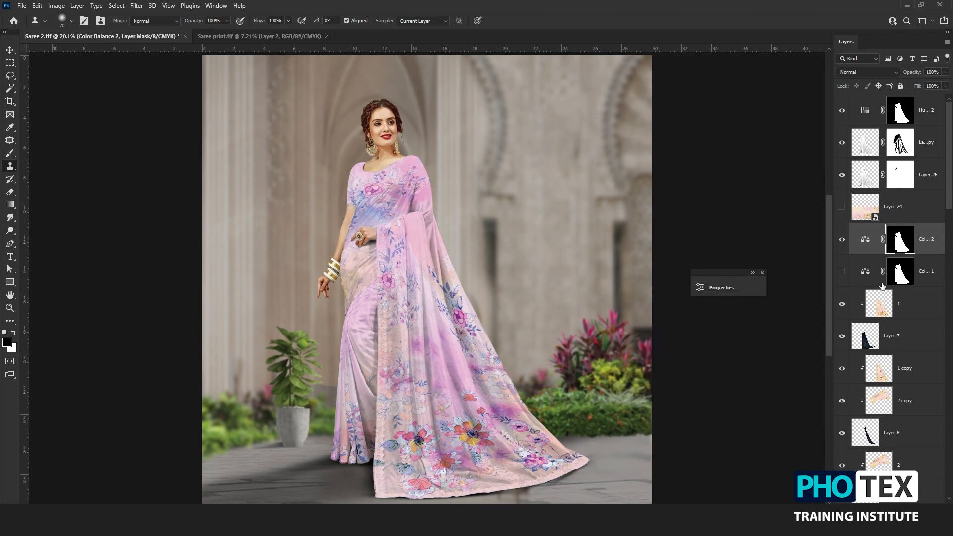
Step: Hide the second Color Balance layer, show the first one and load its saree mask as a selection for another adjustment
left_click(842, 240)
left_click(842, 272)
left_click(904, 277, "ctrl")
left_click(894, 507)
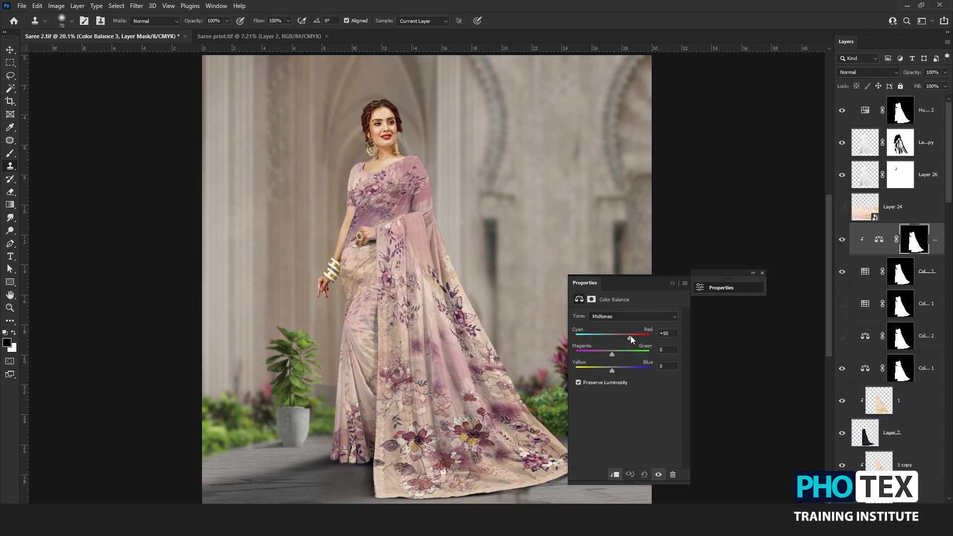
Step: Set the clipped Color Balance 3 midtones to +72 red, +30 green and -19 yellow
mouse_move(631, 335)
left_mouse_down()
mouse_move(638, 336)
mouse_move(613, 334)
mouse_move(638, 338)
left_mouse_up()
left_click(616, 368)
left_click(624, 351)
left_click(606, 369)
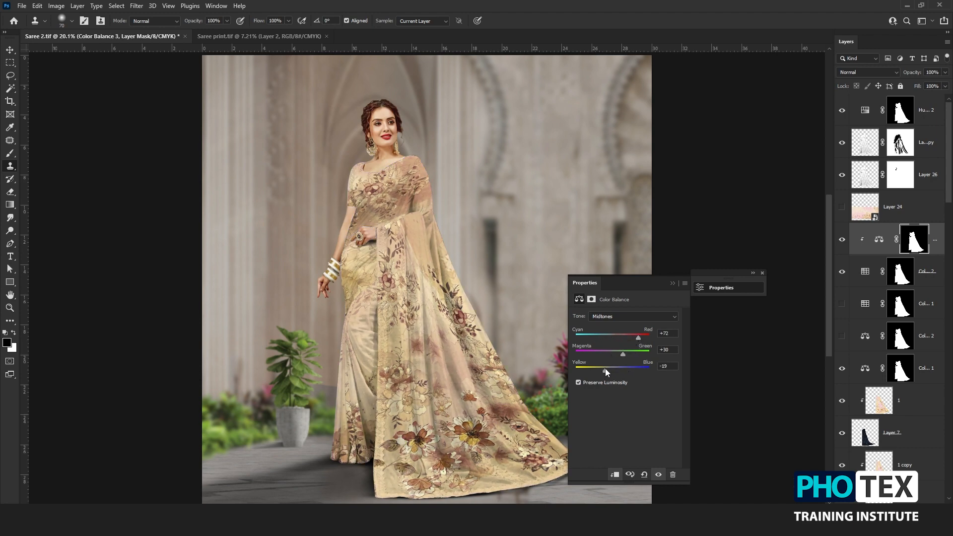
left_click(672, 283)
Step: Group the Color Balance 3 layer with the Color Lookup layer beneath it and hide the group
left_click(934, 275, "shift")
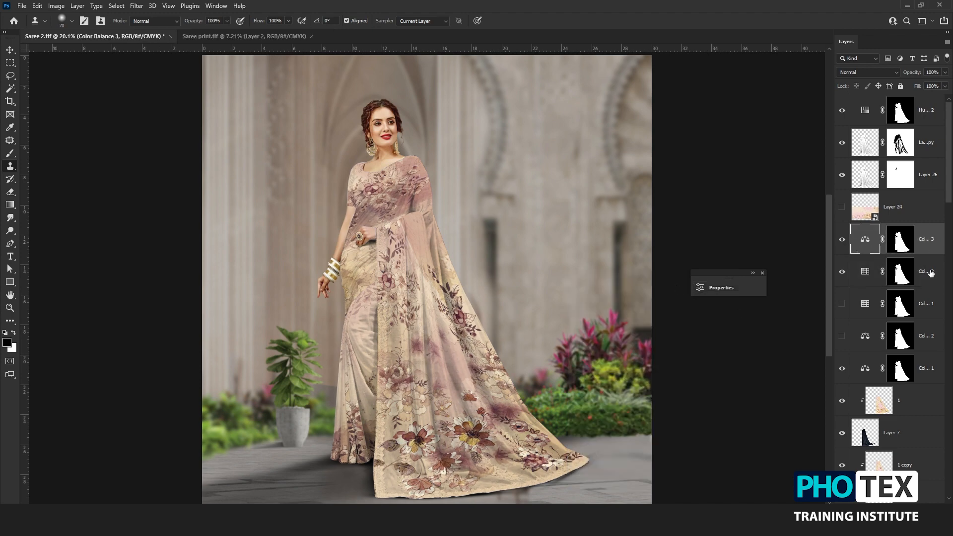
key("ctrl+g")
left_click(844, 230)
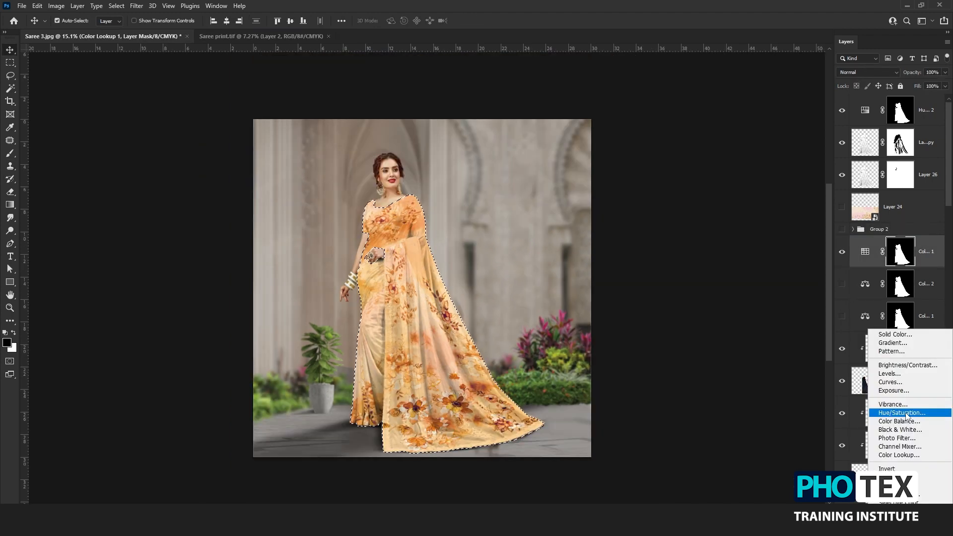
Step: Add a Hue/Saturation adjustment to the selected saree in Saree 3.jpg and shift its colour slightly
left_click(839, 416)
mouse_move(626, 350)
left_mouse_down()
mouse_move(646, 350)
mouse_move(606, 373)
mouse_move(636, 355)
left_mouse_up()
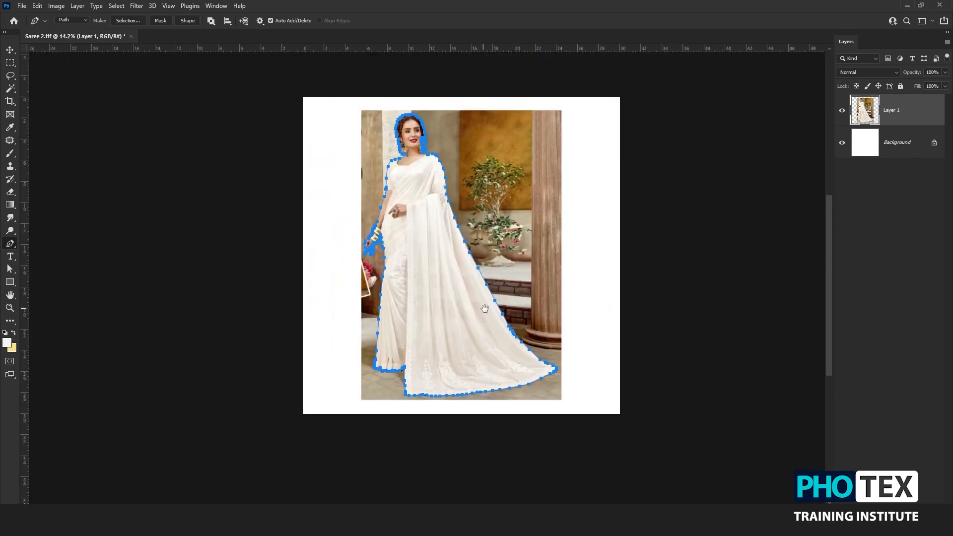
Step: Convert the path around the model in the white saree into a selection and feather it by 1 pixel
right_click(464, 284)
left_click(479, 304)
key("Return")
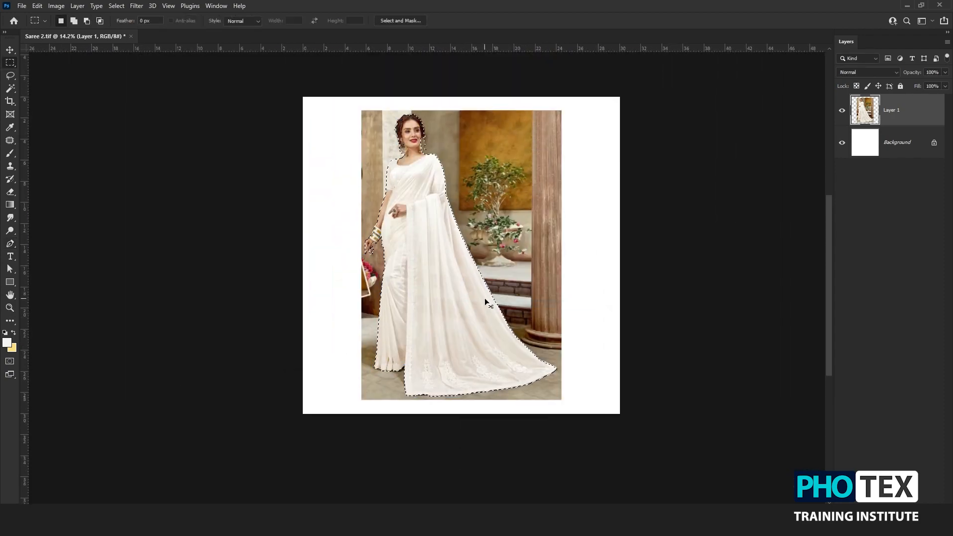
right_click(438, 252)
left_click(466, 273)
type("1")
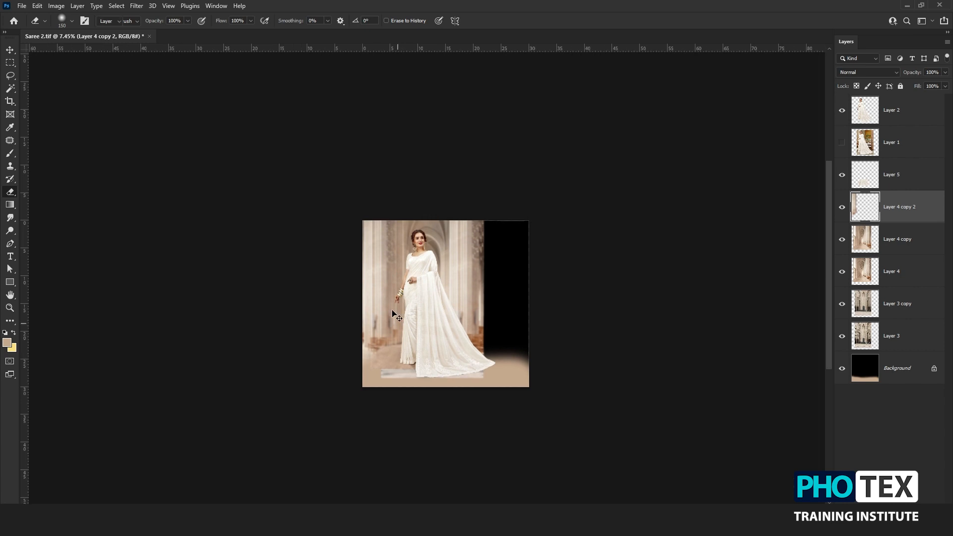
Step: Copy the blurred arch layer over the black area to the model's right and softly erase its hard edge
left_click_drag(392, 313, 556, 286)
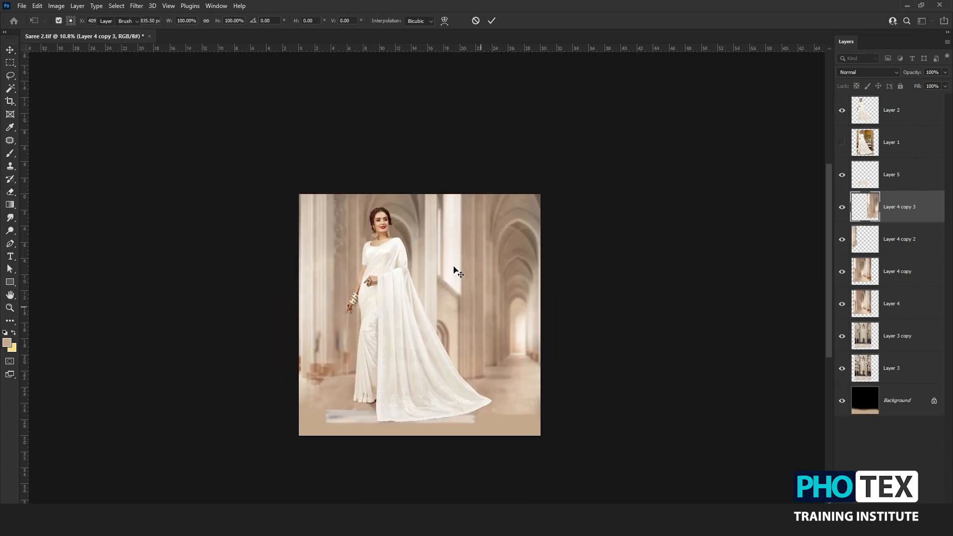
key("Return")
key("e")
scroll(431, 198, "up", 1)
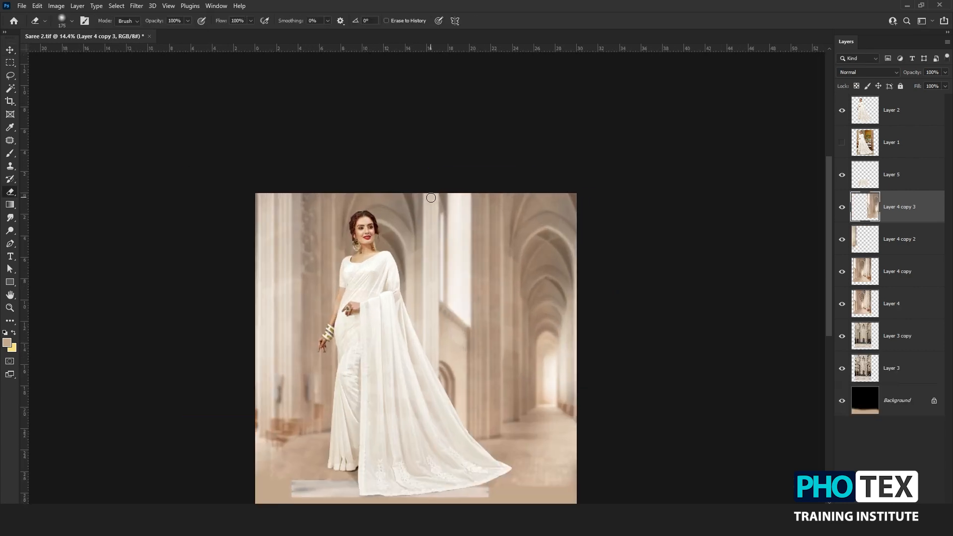
left_click_drag(422, 355, 436, 421)
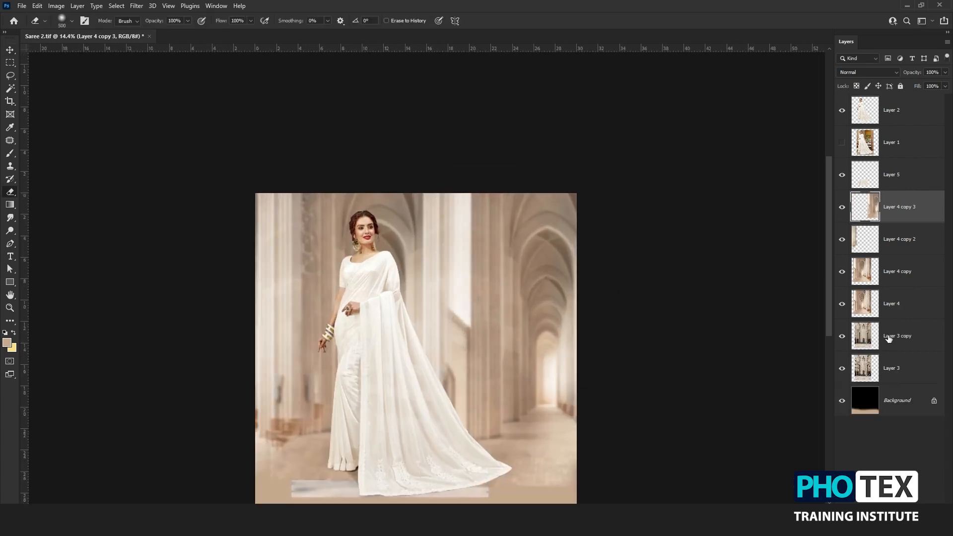
Step: Move Layer 3 copy above the arch layers and shift it sideways to cover the background beside the saree
left_click_drag(888, 339, 891, 197)
key("ctrl+t")
scroll(494, 274, "down", 4)
left_click_drag(439, 279, 515, 279)
key("Return")
key("v")
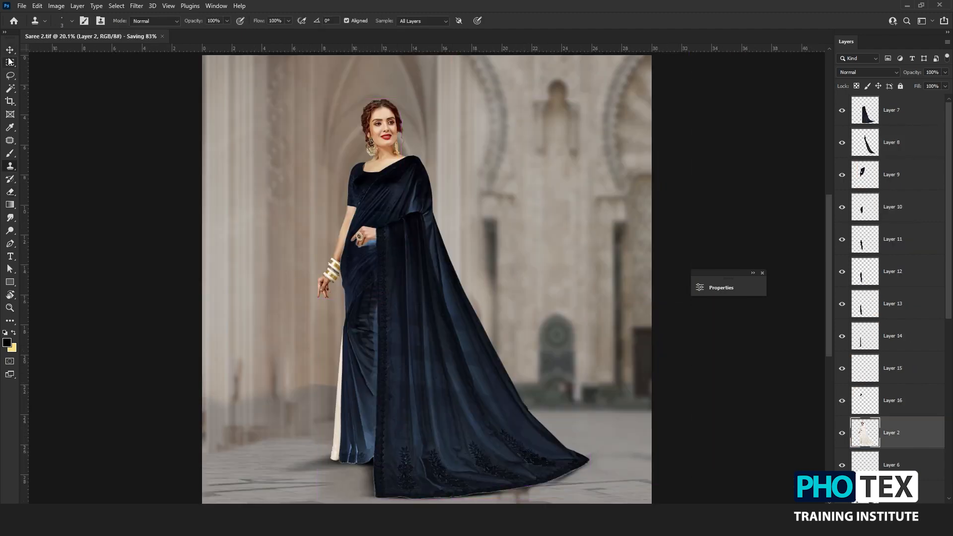
Step: Position the potted plant on the floor beside the model and scale it down slightly
left_click(10, 50)
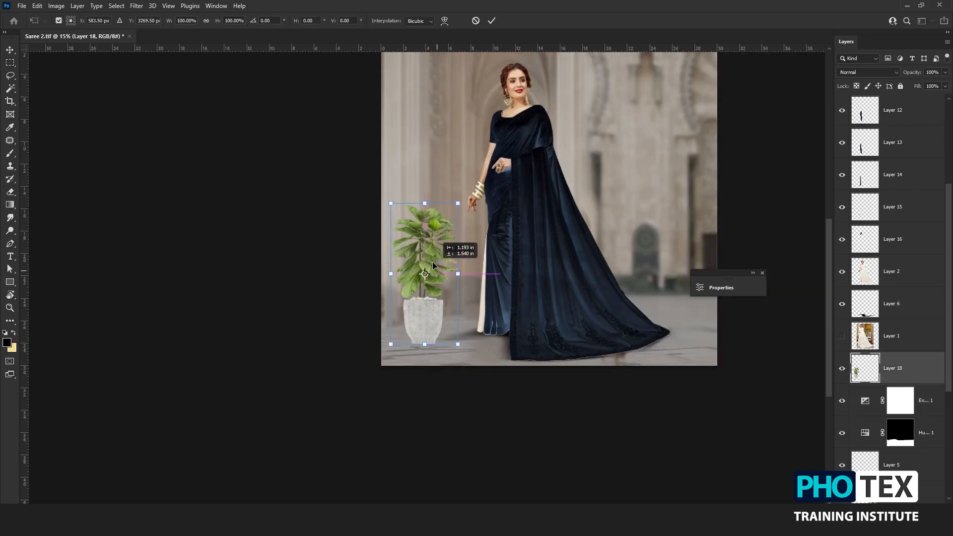
left_click_drag(433, 266, 440, 262)
left_click_drag(465, 198, 435, 224)
key("Return")
Step: Clip an Exposure adjustment to the plant layer with exposure -1.16 and gamma correction 0.72
left_click(895, 510)
left_click(894, 391)
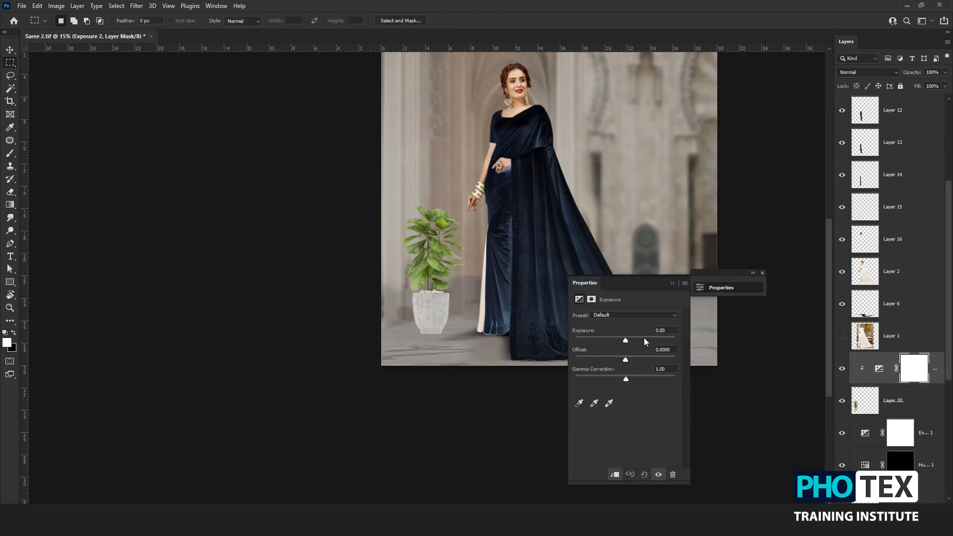
left_click_drag(645, 338, 617, 340)
left_click_drag(626, 379, 638, 380)
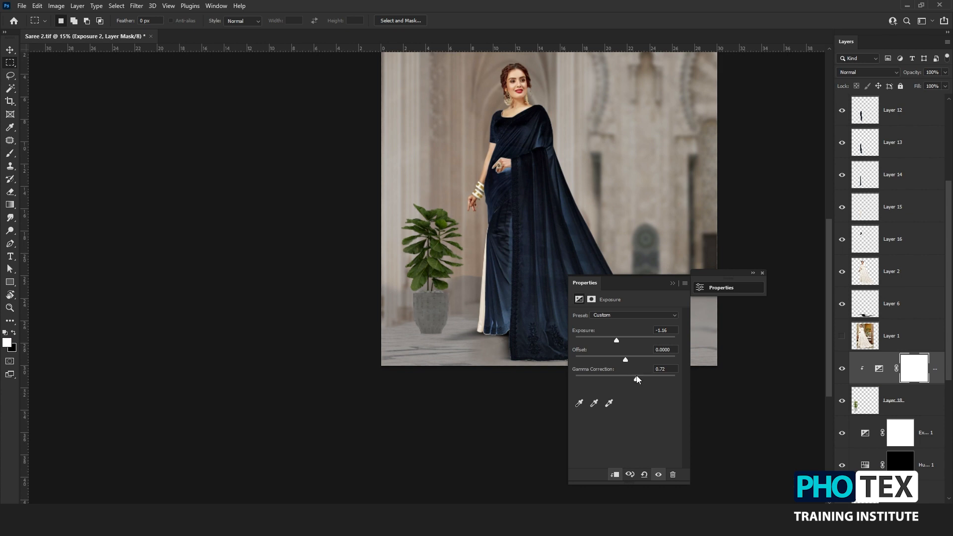
left_click(673, 284)
Step: Paint black on the Exposure mask over the leaves nearest the model with a Soft Round brush, lowering brush opacity to 20%
key("b")
right_click(517, 301)
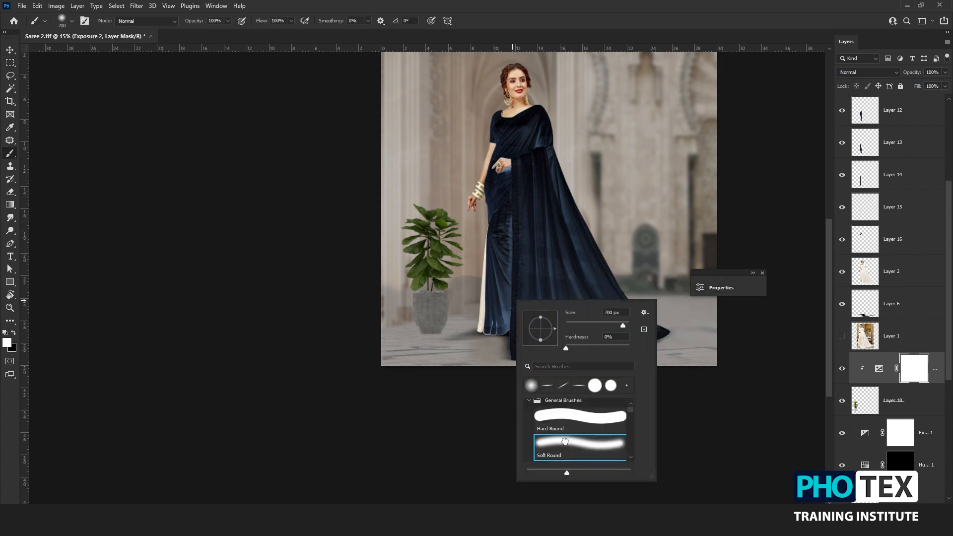
left_click(564, 441)
left_click(158, 221)
key("x")
left_click_drag(459, 229, 465, 251)
key("2")
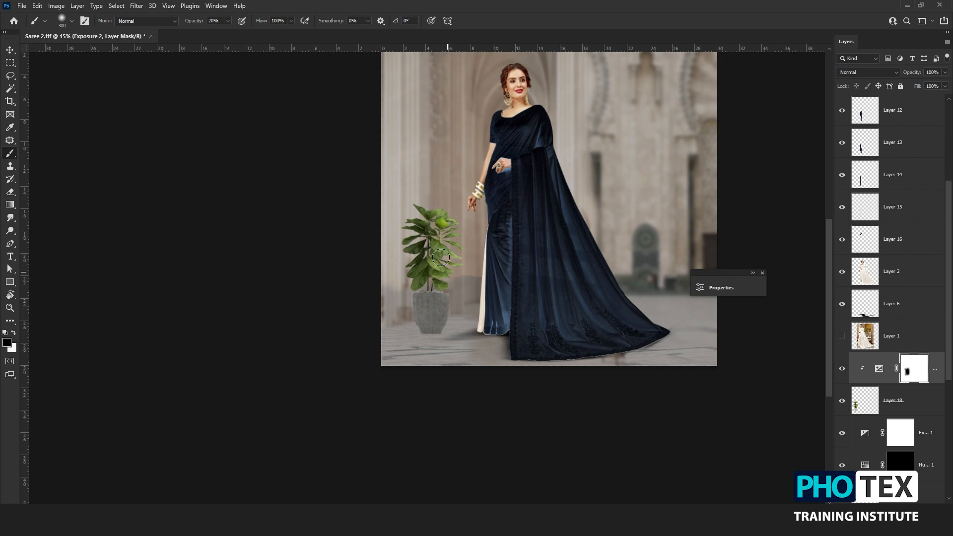
Step: Lasso the lower and upper niches in the background wall on Layer 3 copy and fill them with surrounding wall texture
key("v")
scroll(507, 240, "down", 2)
left_click(619, 237)
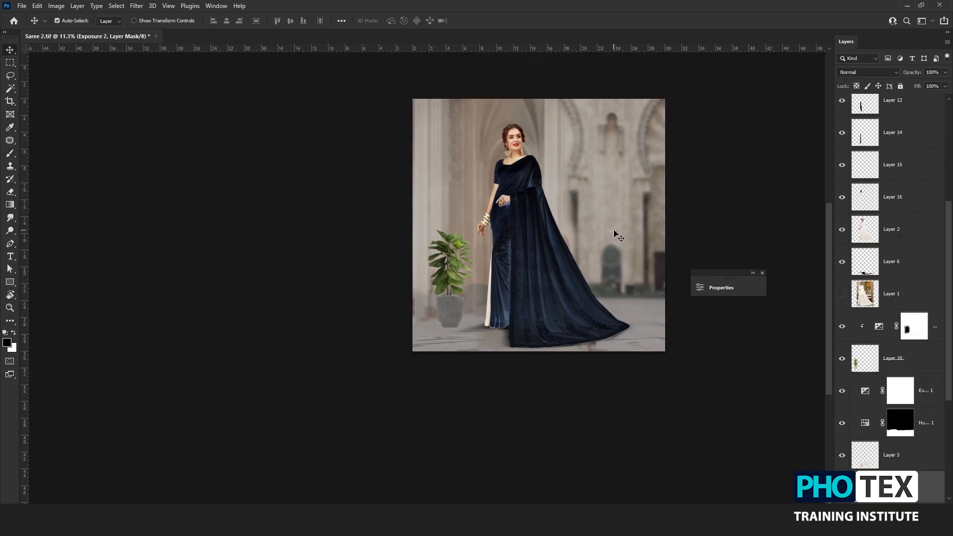
key("l")
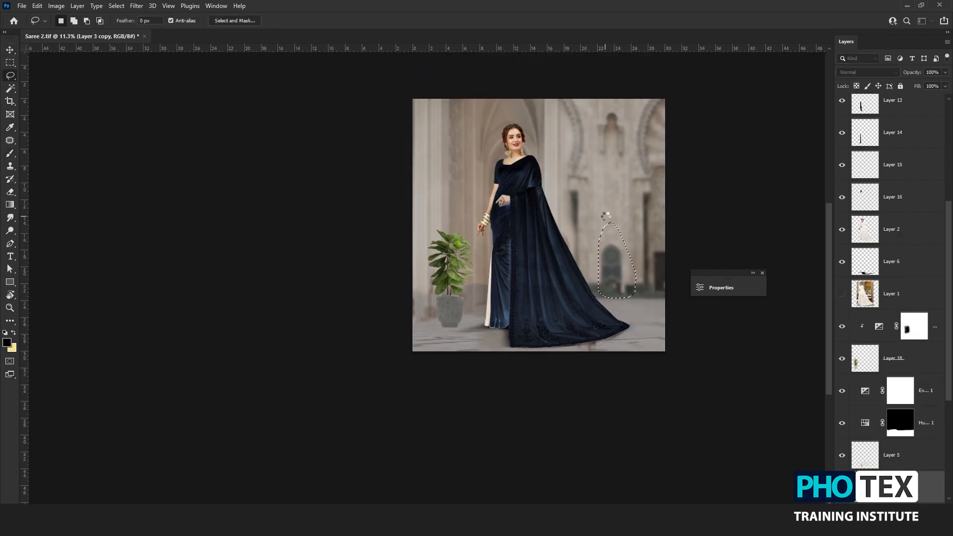
left_click_drag(609, 167, 614, 102)
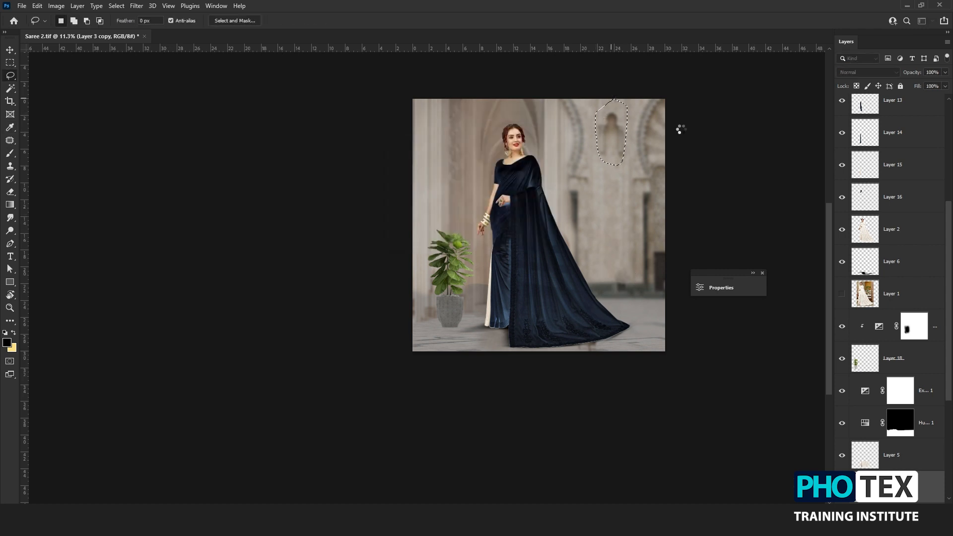
key("ctrl+d")
Step: Create a soft floor shadow at the base of the plant pot and place it beneath the plant layer
key("v")
left_click(456, 322)
scroll(478, 337, "up", 4)
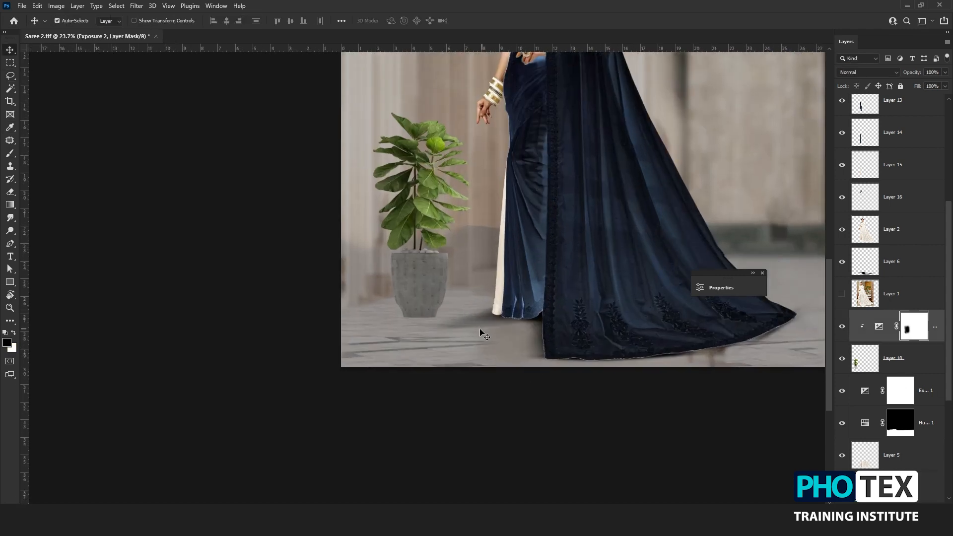
left_click_drag(481, 334, 375, 325)
left_click_drag(894, 271, 900, 387)
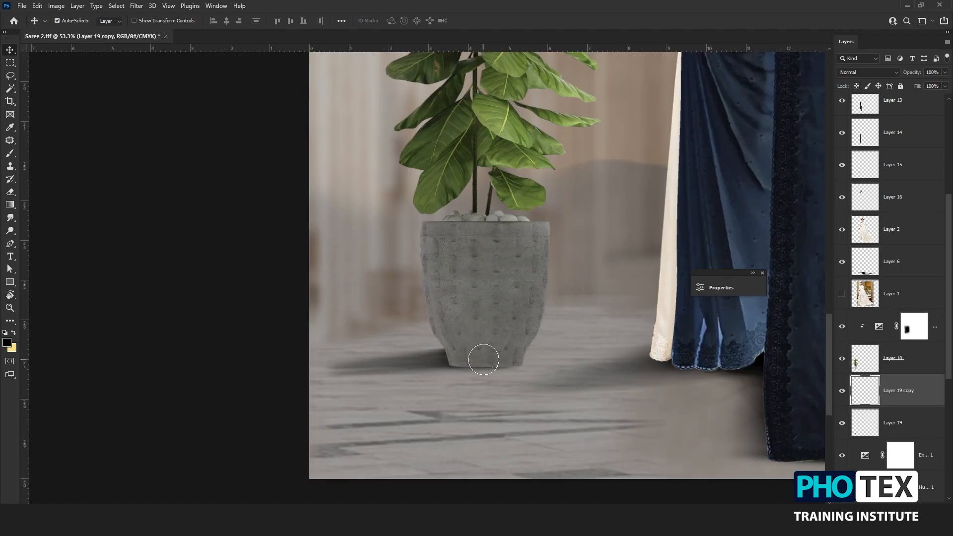
Step: Select both pot shadow layers, Layer 19 and Layer 19 copy, and set their opacity to 80%
scroll(255, 368, "down", 3)
key("v")
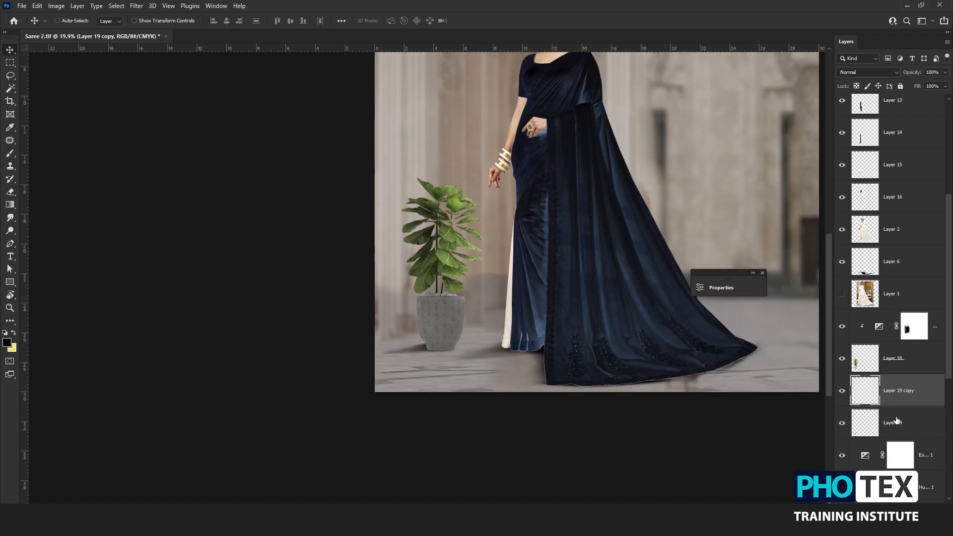
left_click(897, 422, "ctrl")
key("ctrl+t")
key("Escape")
scroll(431, 348, "up", 4)
key("1")
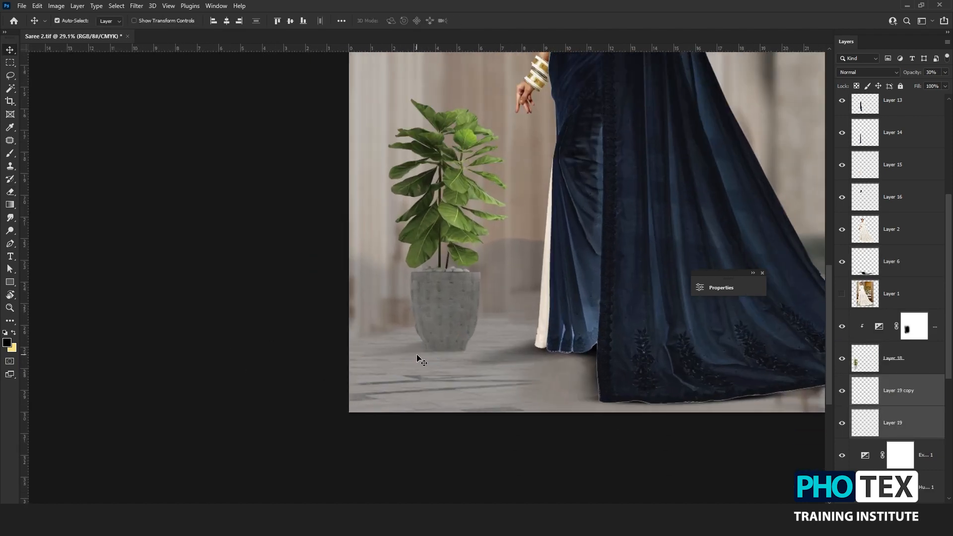
key("0")
key("8")
key("8")
scroll(450, 399, "down", 5)
scroll(451, 399, "down", 3)
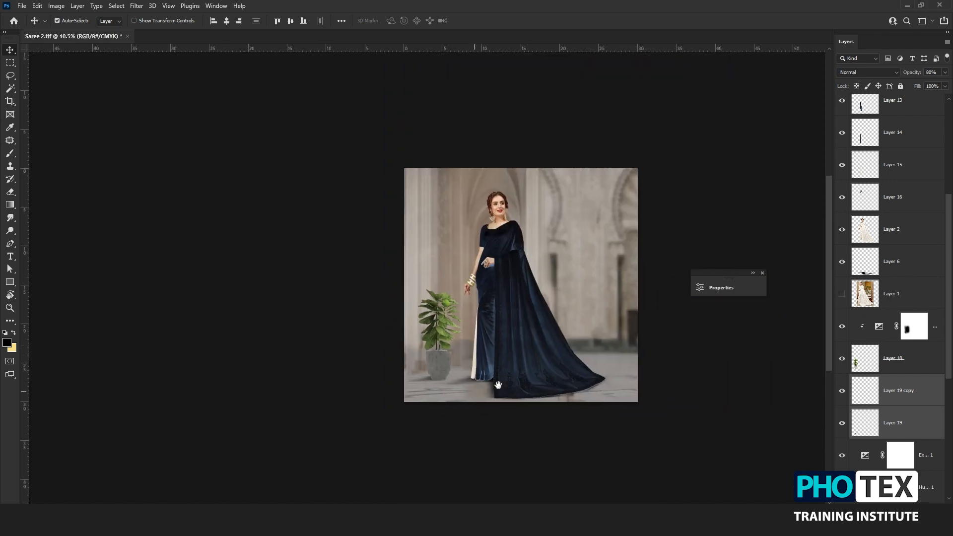
Step: Lighten the plant pot by painting black on its Exposure mask with a soft 20% opacity brush and save the document
scroll(452, 388, "up", 2)
left_click(916, 337)
scroll(512, 396, "up", 2)
key("b")
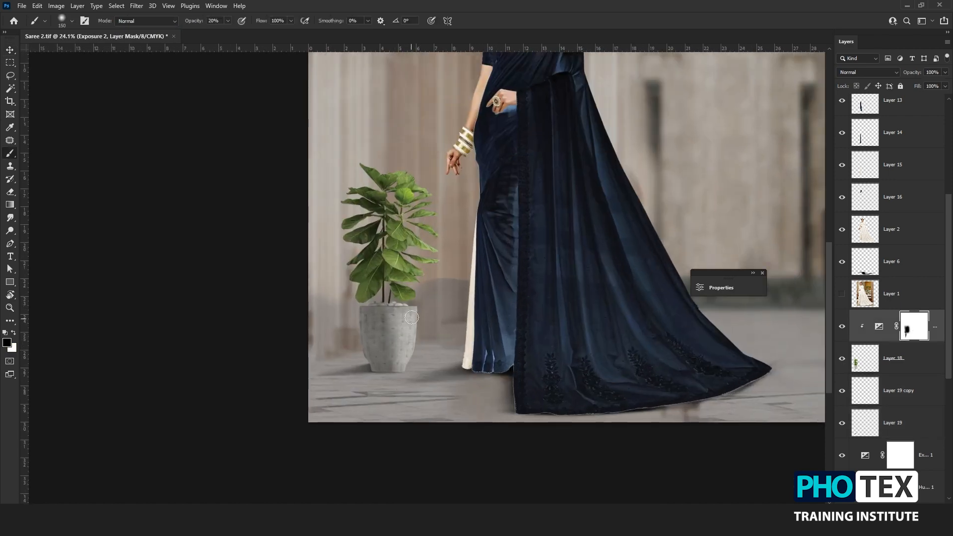
scroll(392, 265, "down", 4)
scroll(501, 306, "up", 1)
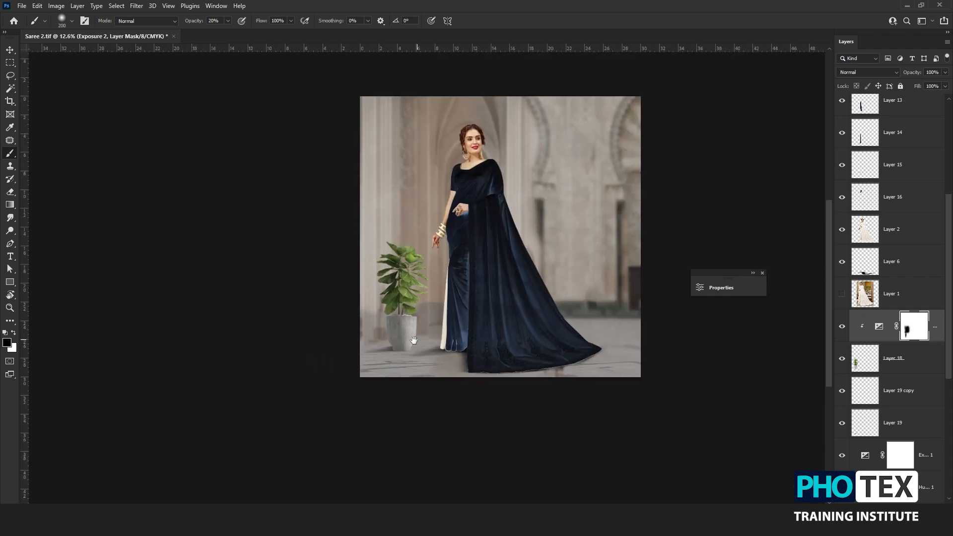
key("v")
key("ctrl+s")
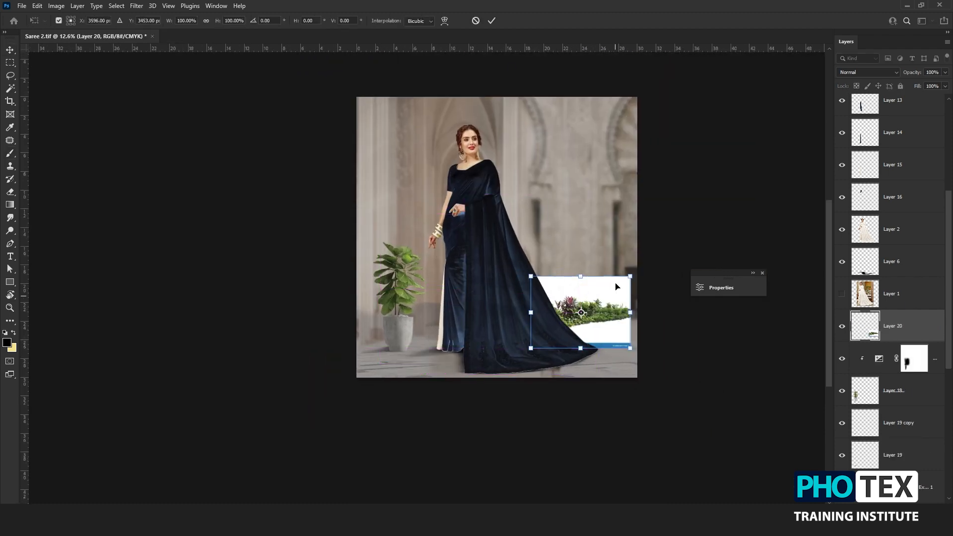
Step: Enlarge the hedge image beside the saree's train and delete its white background with the Magic Wand
left_click_drag(632, 277, 641, 270)
mouse_move(644, 268)
left_mouse_down()
mouse_move(650, 283)
mouse_move(645, 274)
left_mouse_up()
key("Return")
key("w")
left_click(591, 287)
key("Delete")
key("v")
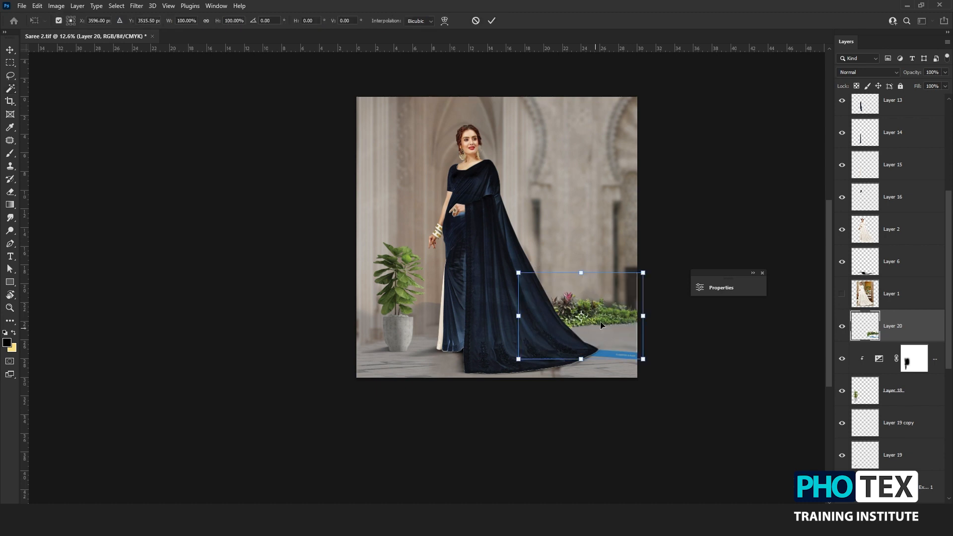
Step: Deselect and erase the leftover blue strip below the hedge on Layer 20
key("ctrl+d")
key("e")
key("alt+e")
key("Escape")
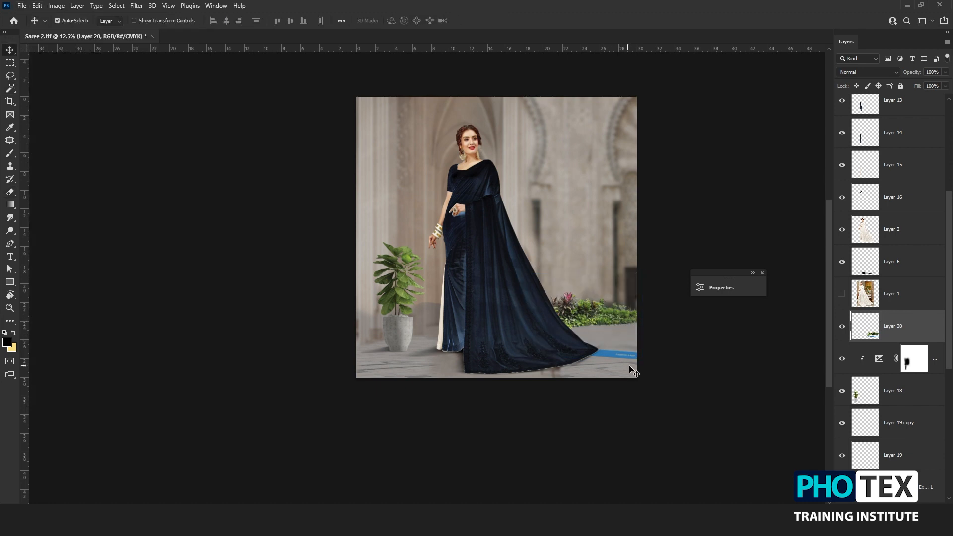
left_click_drag(639, 355, 574, 351)
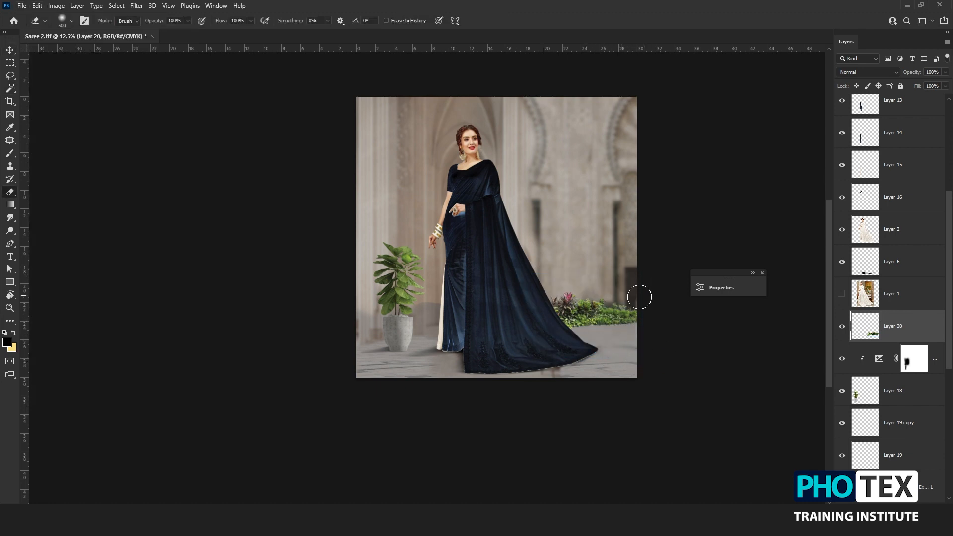
Step: Duplicate the hedge to the plant's side of the scene and place the copy beneath the plant layer
mouse_move(658, 305)
left_mouse_down()
mouse_move(618, 322)
mouse_move(447, 324)
left_mouse_up()
key("v")
left_click_drag(908, 440, 908, 439)
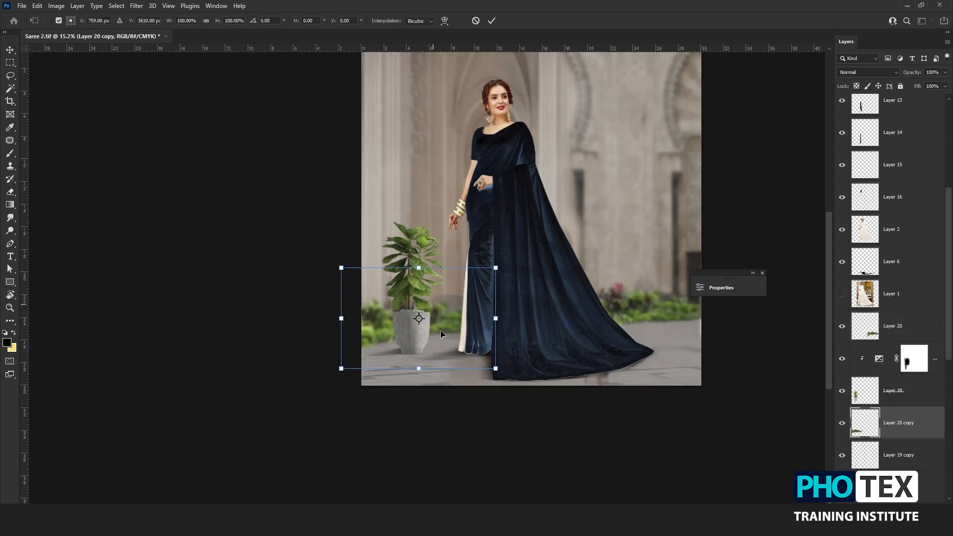
scroll(446, 321, "down", 2)
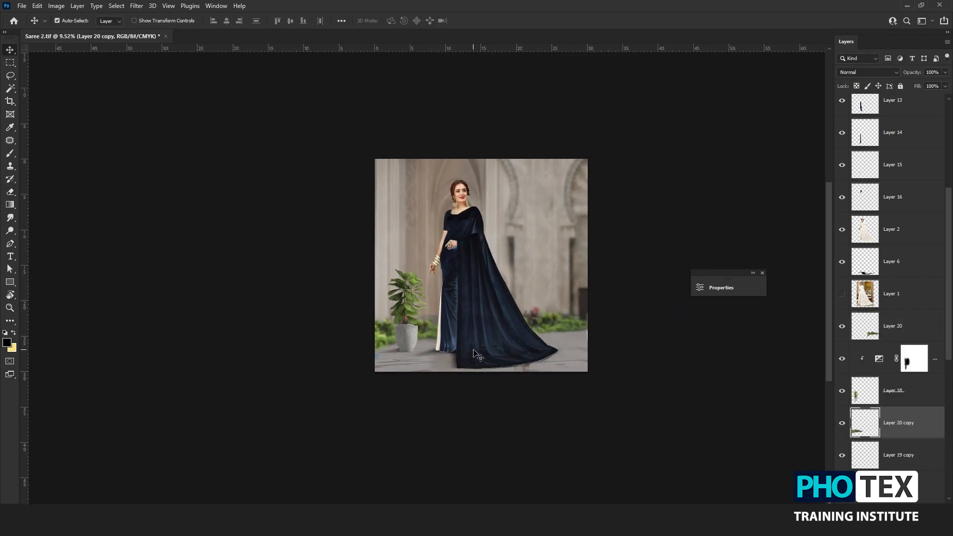
Step: Scale down the potted plant together with its Exposure adjustment and both shadow layers, and place it slightly farther back beside the model
scroll(475, 354, "up", 2)
key("e")
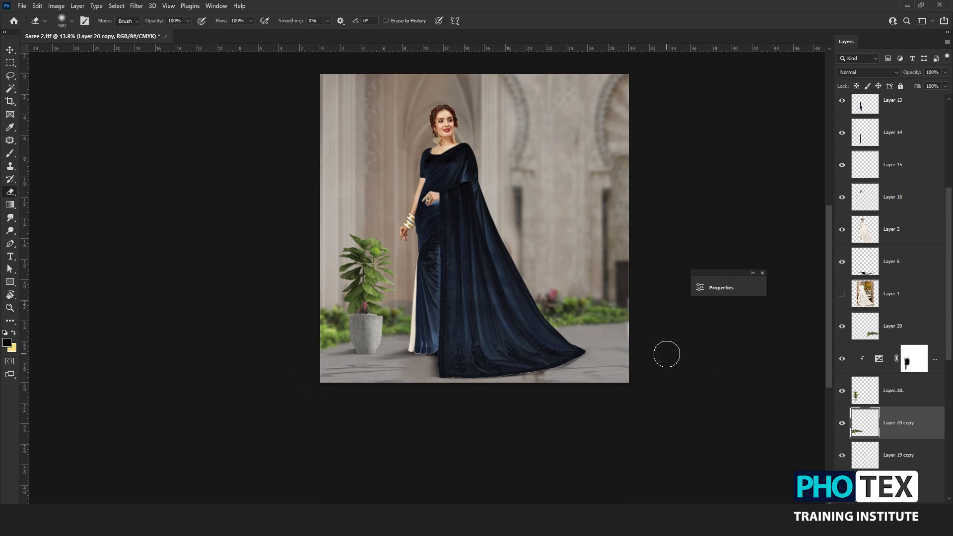
scroll(385, 326, "up", 2)
key("v")
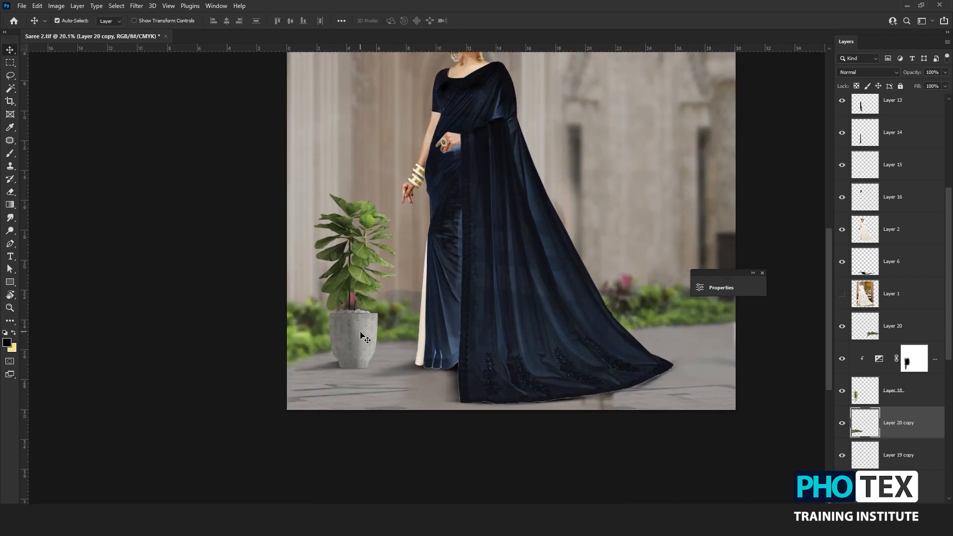
left_click(894, 391)
left_click(942, 358, "ctrl")
double_click(843, 455)
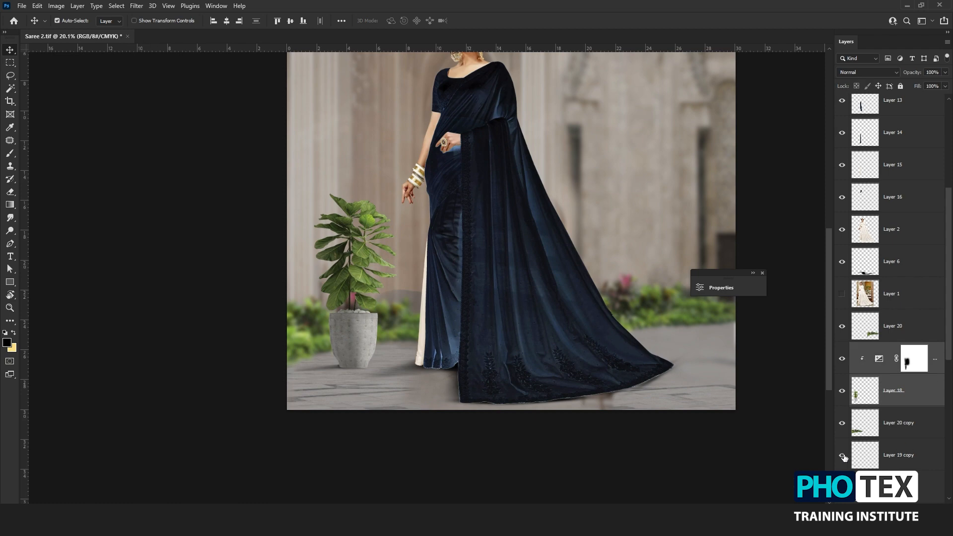
left_click(896, 454, "ctrl")
scroll(897, 442, "down", 2)
left_click(896, 431, "ctrl")
key("ctrl+t")
left_click_drag(458, 148, 439, 177)
left_click_drag(392, 284, 401, 303)
left_click_drag(389, 333, 402, 325)
left_click_drag(461, 185, 451, 200)
double_click(386, 249)
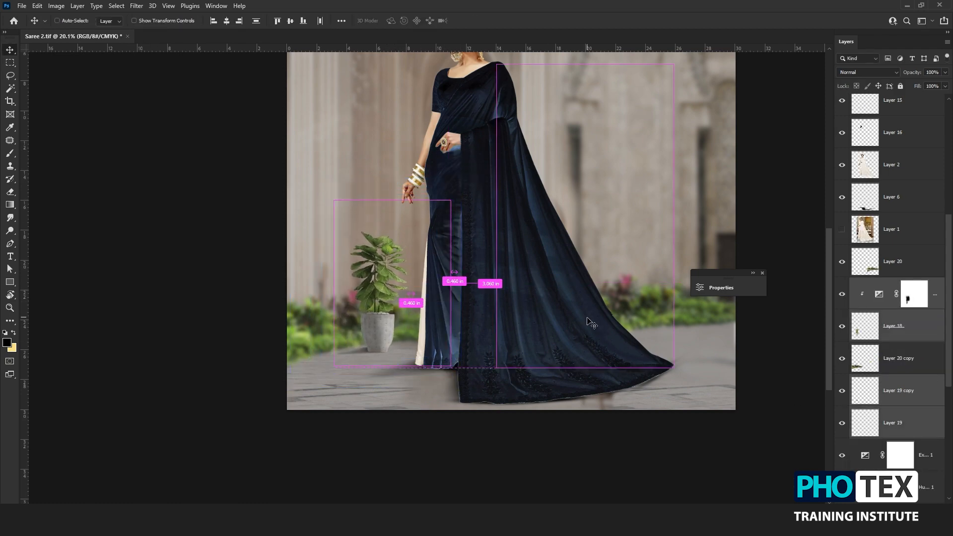
Step: Group the selected plant and shadow layers, then duplicate the group and merge the copy into a single layer
key("ctrl+g")
key("ctrl+j")
key("ctrl+e")
Step: Soften the merged plant copy with a Gaussian Blur of about 4.8 pixels
left_click(137, 6)
mouse_move(168, 130)
left_click(283, 173)
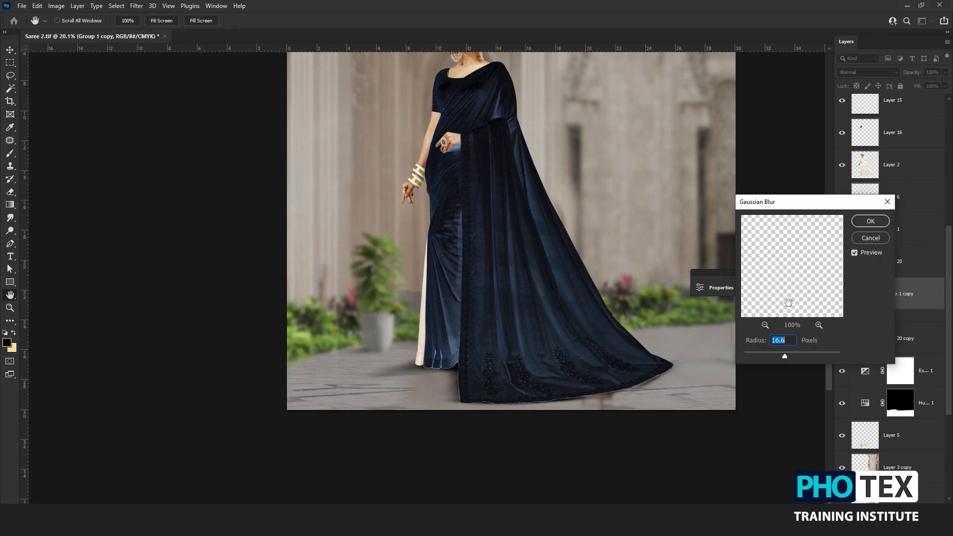
left_click_drag(772, 354, 766, 354)
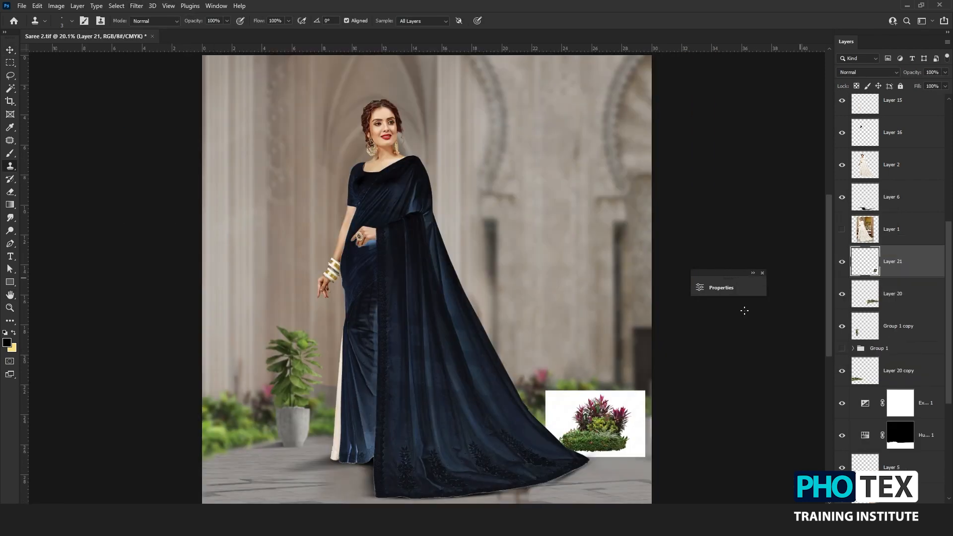
Step: Enlarge the flowering bush image on Layer 21 to about 225% and position it over the hedge beside the saree's train
key("ctrl+t")
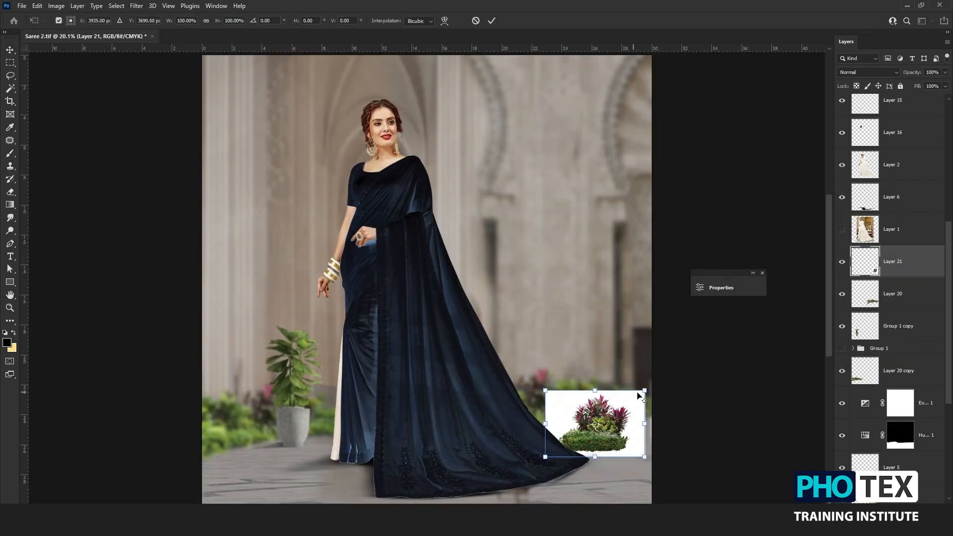
left_click_drag(551, 455, 711, 322)
left_click_drag(664, 383, 638, 377)
left_click_drag(683, 319, 711, 302)
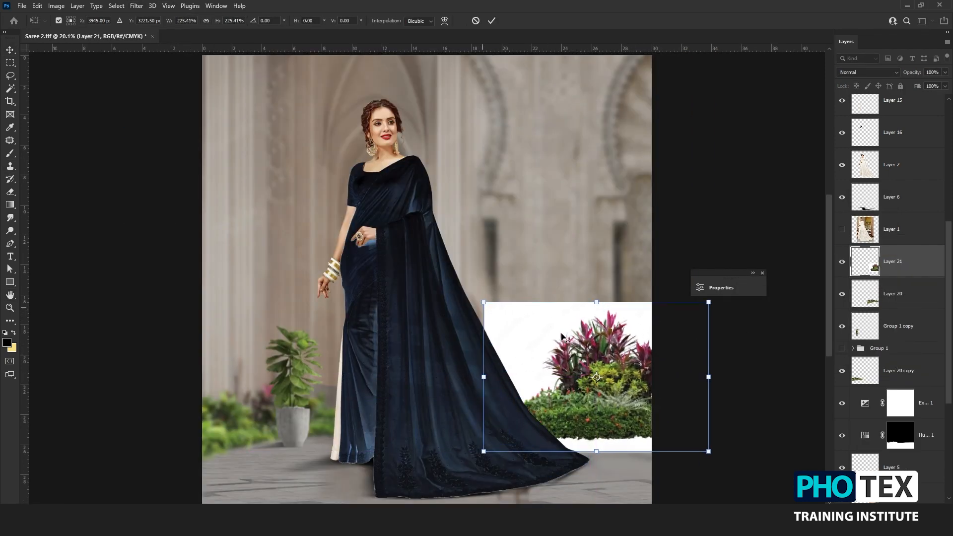
mouse_move(611, 372)
left_mouse_down()
mouse_move(590, 370)
mouse_move(546, 256)
mouse_move(600, 375)
left_mouse_up()
double_click(589, 370)
key("ctrl+t")
key("Return")
scroll(594, 415, "down", 3)
left_click_drag(594, 415, 597, 419)
Step: Apply a Gaussian Blur with a 4.8-pixel radius to the flowering bush on Layer 21
left_click(139, 7)
mouse_move(149, 132)
left_click(286, 168)
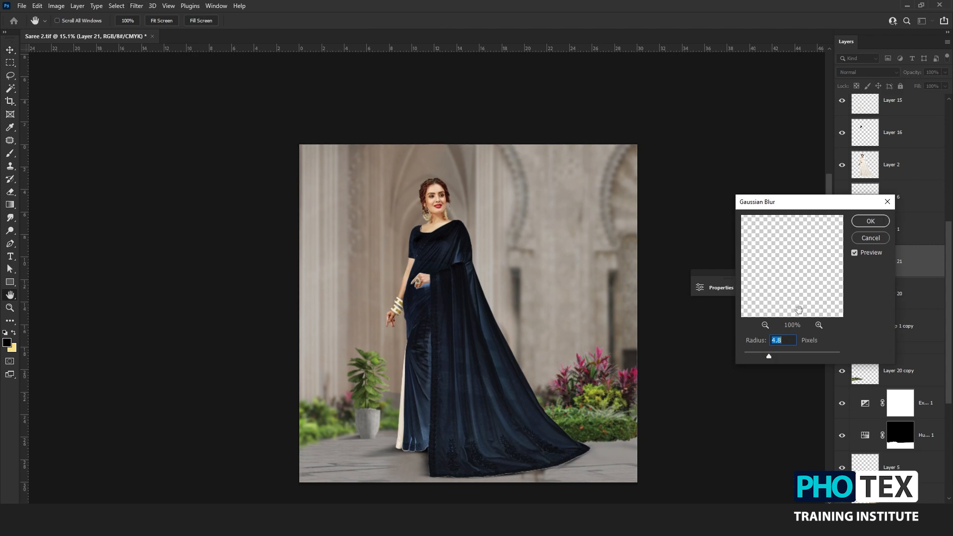
key("Return")
Step: Nudge the flowering bush slightly upward so it sits behind the saree's train
key("v")
scroll(610, 410, "up", 3)
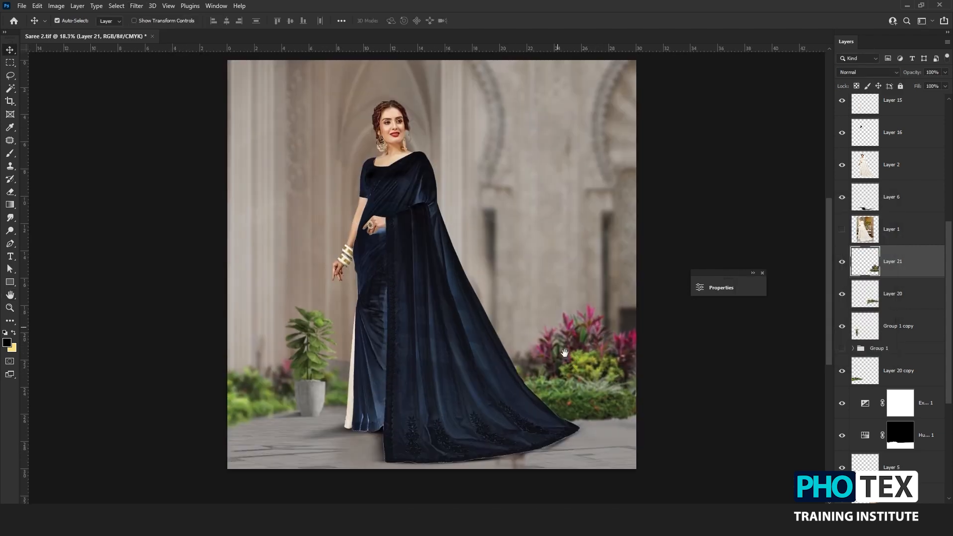
scroll(608, 406, "up", 2)
left_click_drag(608, 405, 596, 399)
scroll(597, 399, "down", 8)
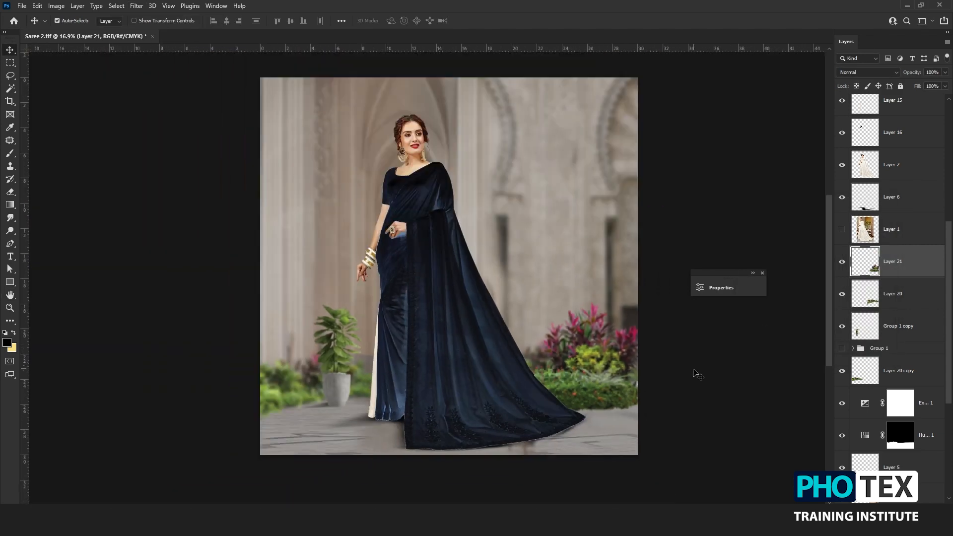
scroll(696, 374, "down", 3)
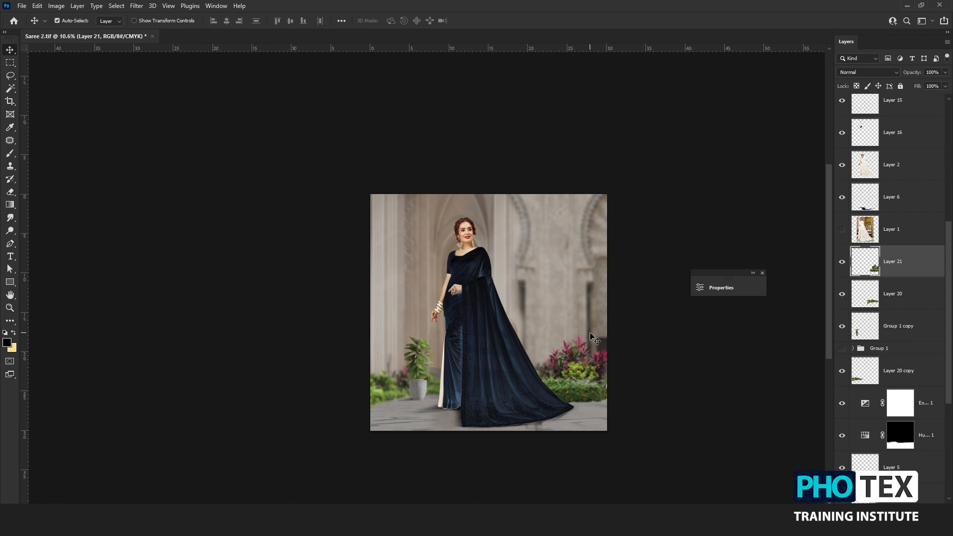
mouse_move(585, 390)
left_mouse_down()
mouse_move(588, 348)
mouse_move(585, 382)
left_mouse_up()
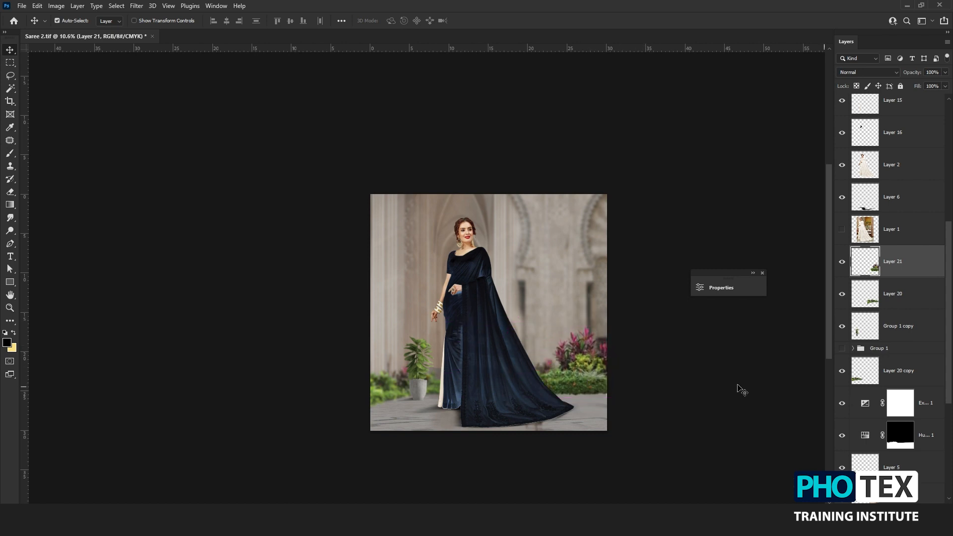
Step: Add a new layer directly above Layer 20 and ready a smaller Brush tool for painting on it
left_click(900, 297)
key("ctrl+shift+alt+n")
key("b")
key("bracketleft")
key("bracketleft")
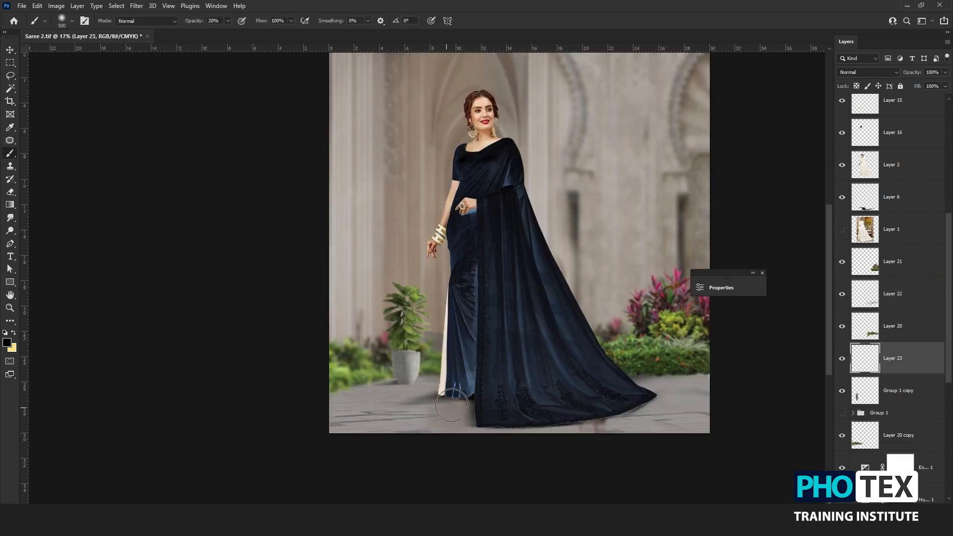
Step: Reduce the brush size to 150 for painting on Layer 23 near the saree's hem
key("bracketleft")
key("bracketleft")
key("bracketleft")
key("bracketleft")
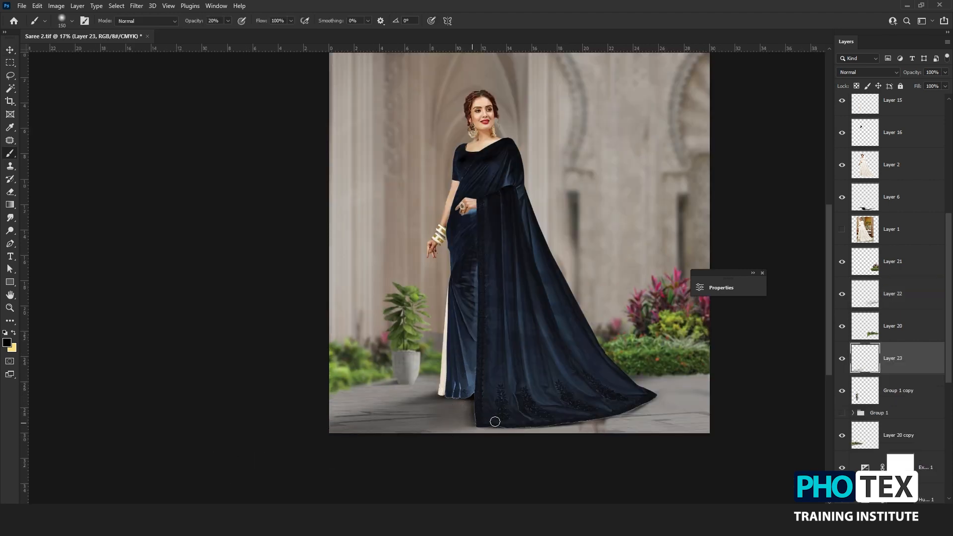